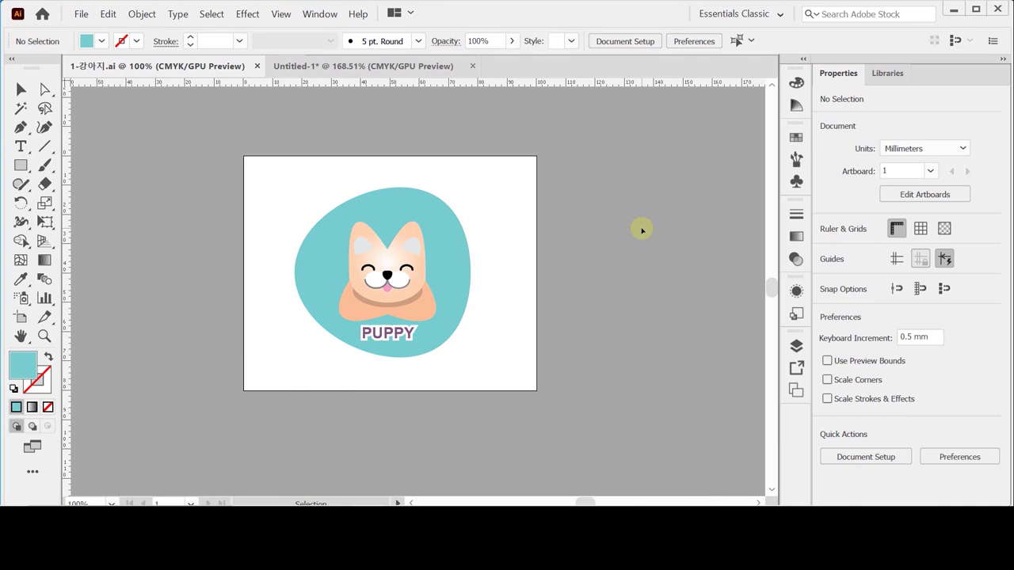
- In the Untitled-1 document, create a 26 × 18 mm ellipse with the default white fill and black stroke
click(411, 68)
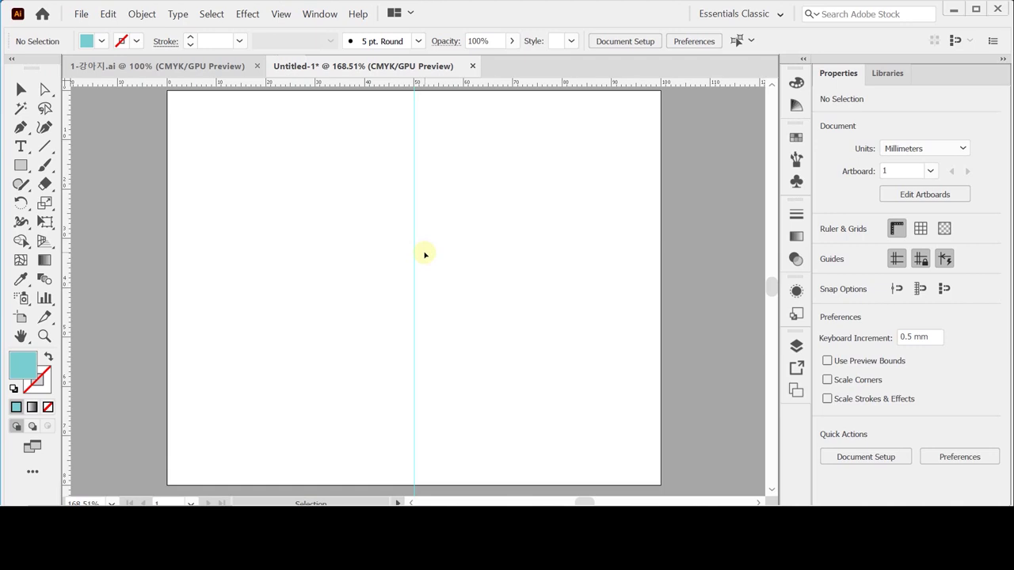
click(22, 166)
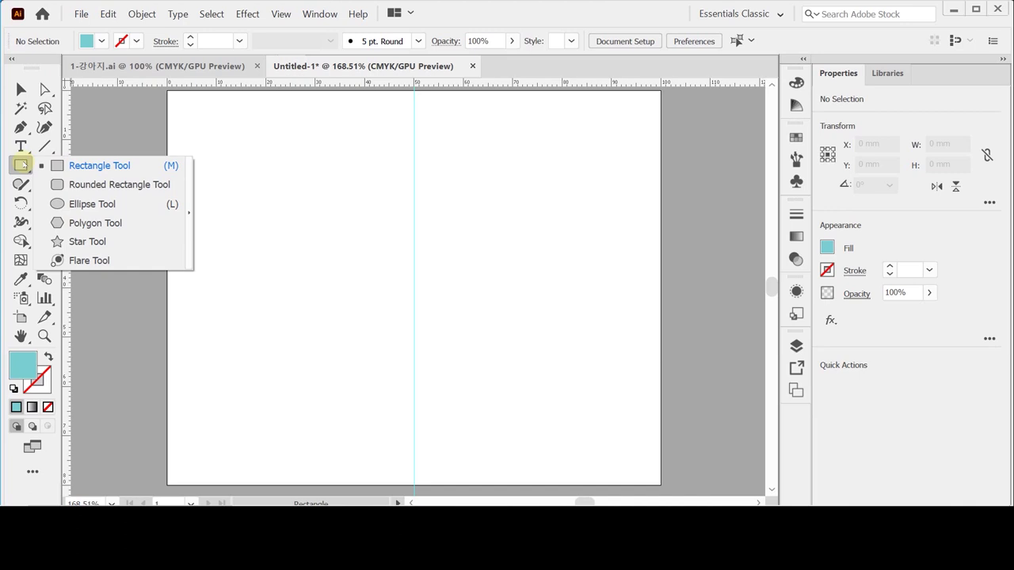
click(92, 204)
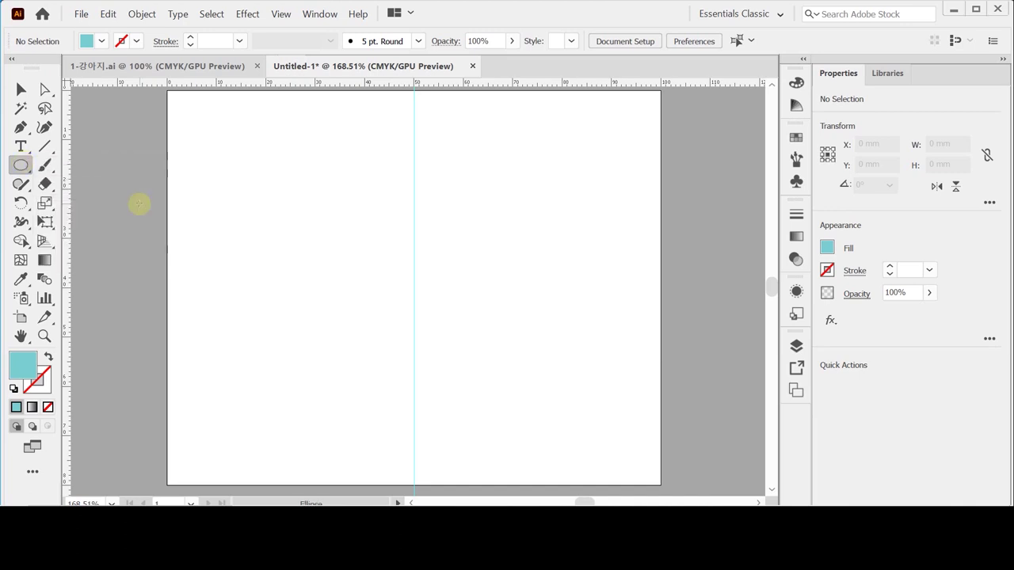
click(13, 389)
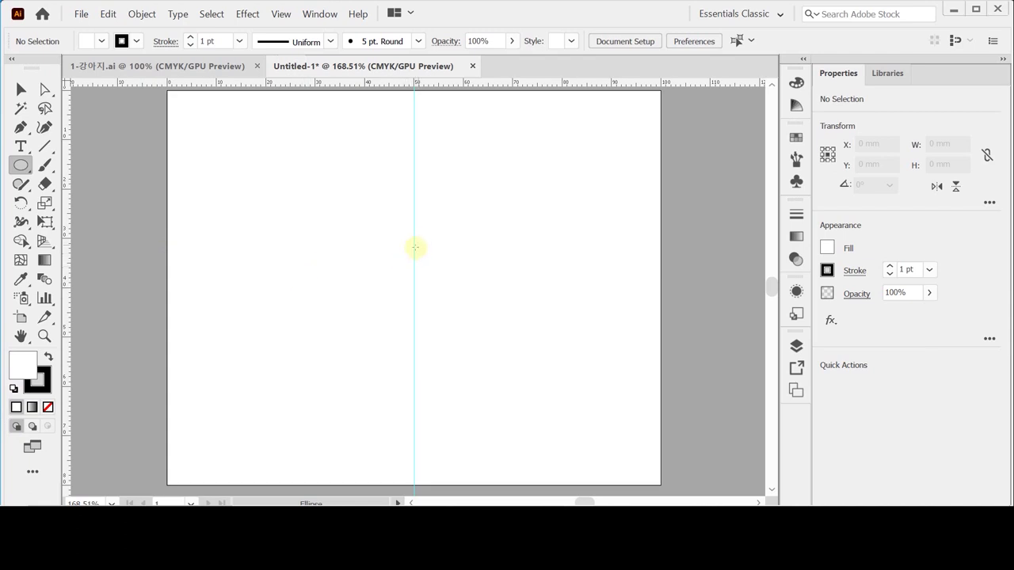
click(322, 213)
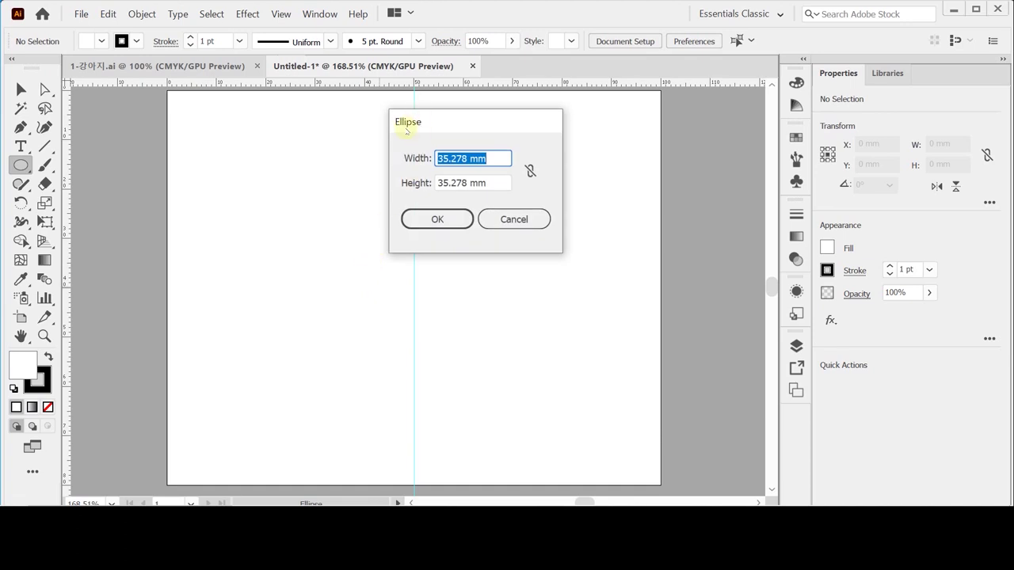
text(26)
key(Tab)
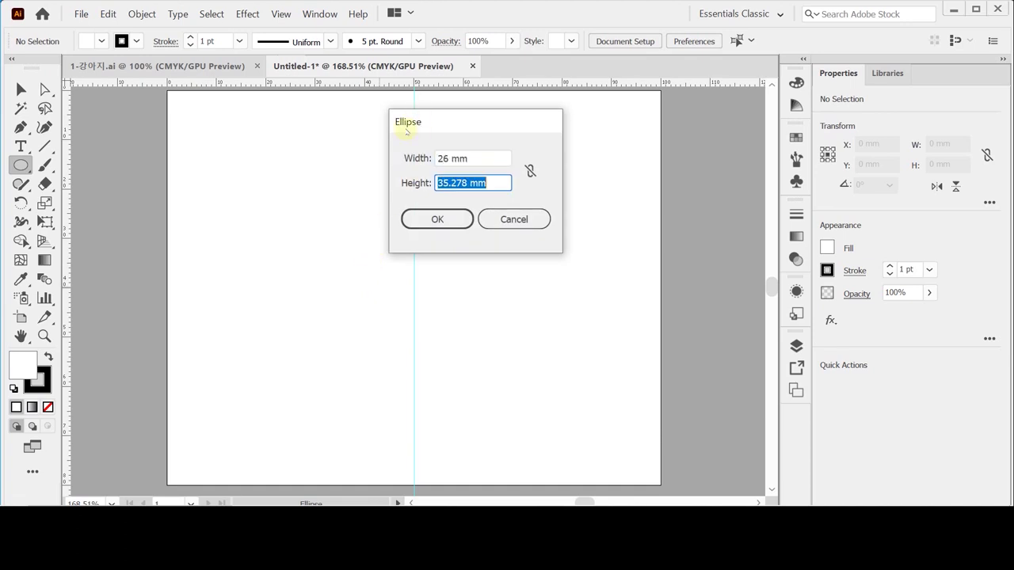
text(18)
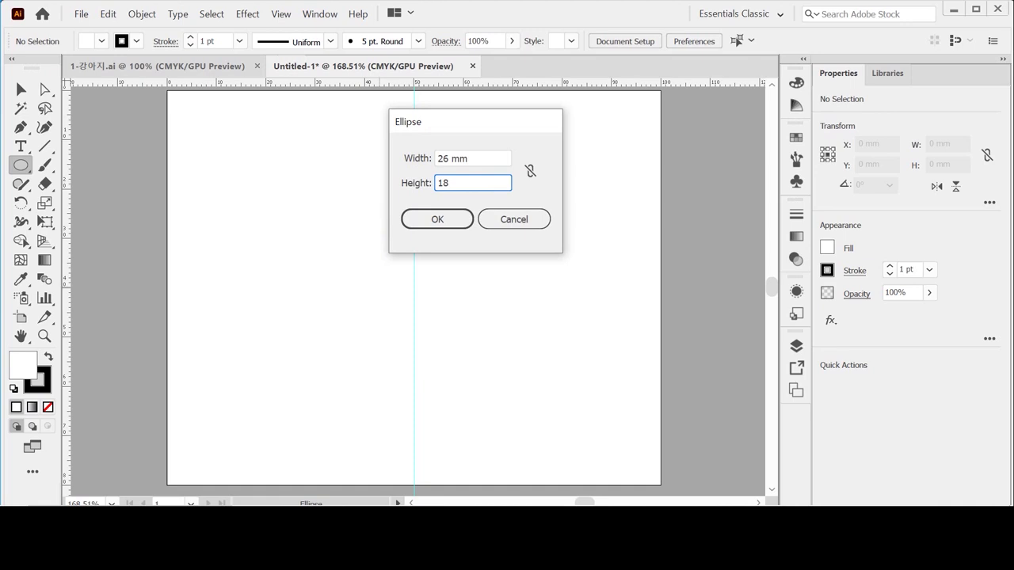
key(Return)
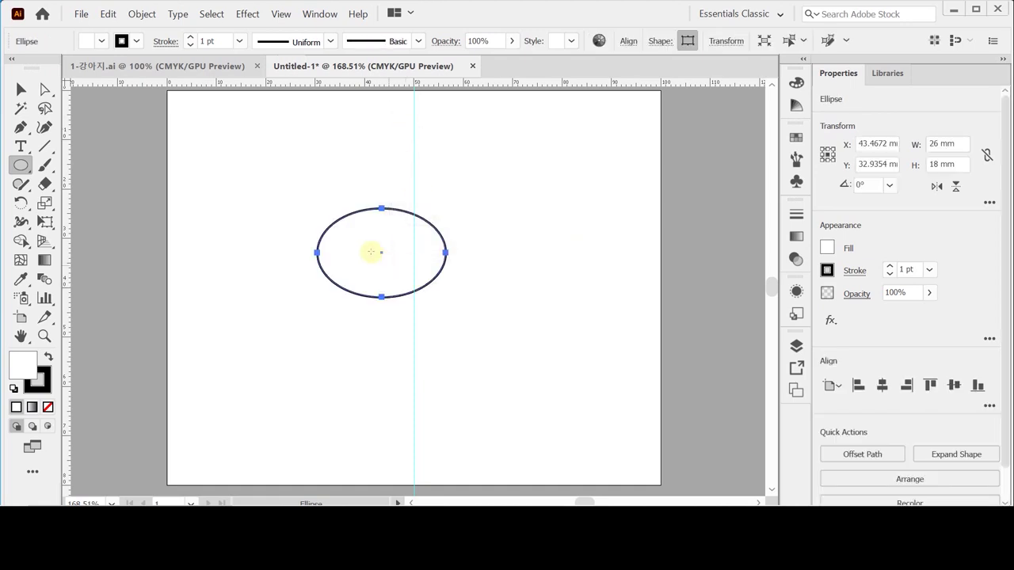
- Move the ellipse so that it is centred on the vertical guide
mouse_move(385, 253)
mouse_down()
mouse_move(419, 256)
mouse_move(390, 259)
mouse_up()
ctrl+click(441, 265)
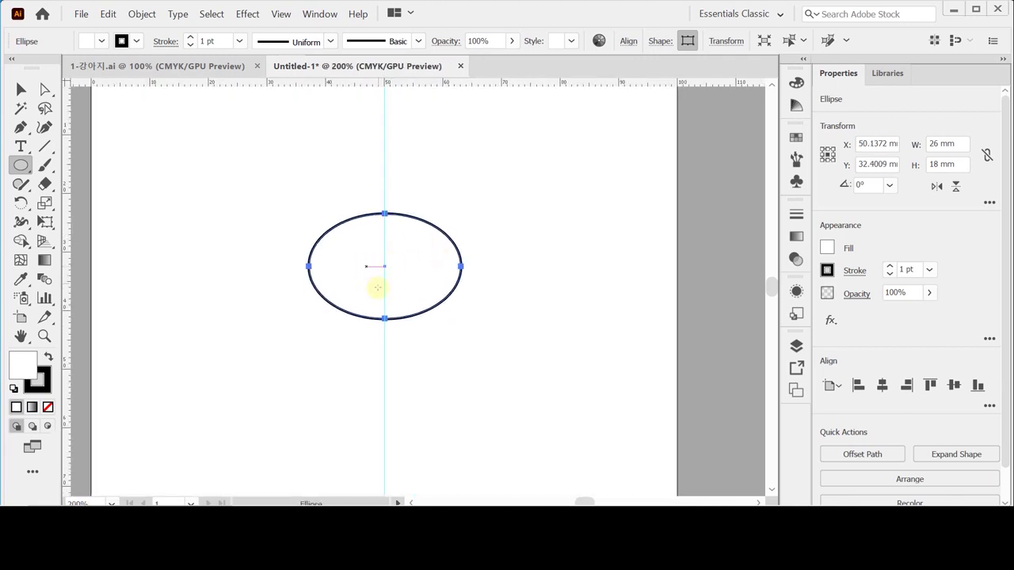
key(ctrl)
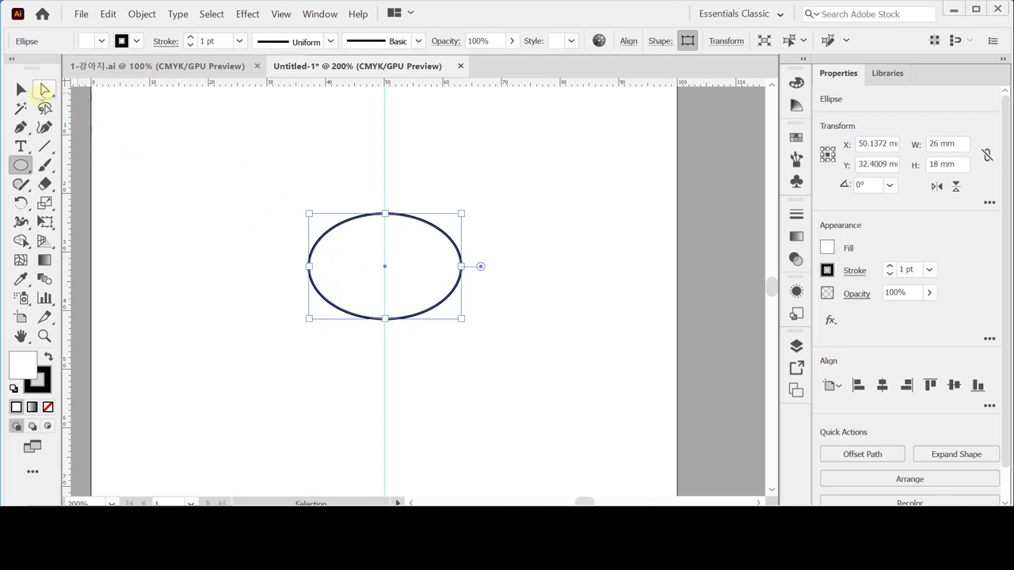
- Use the Direct Selection tool to select only the ellipse's top anchor point
click(44, 90)
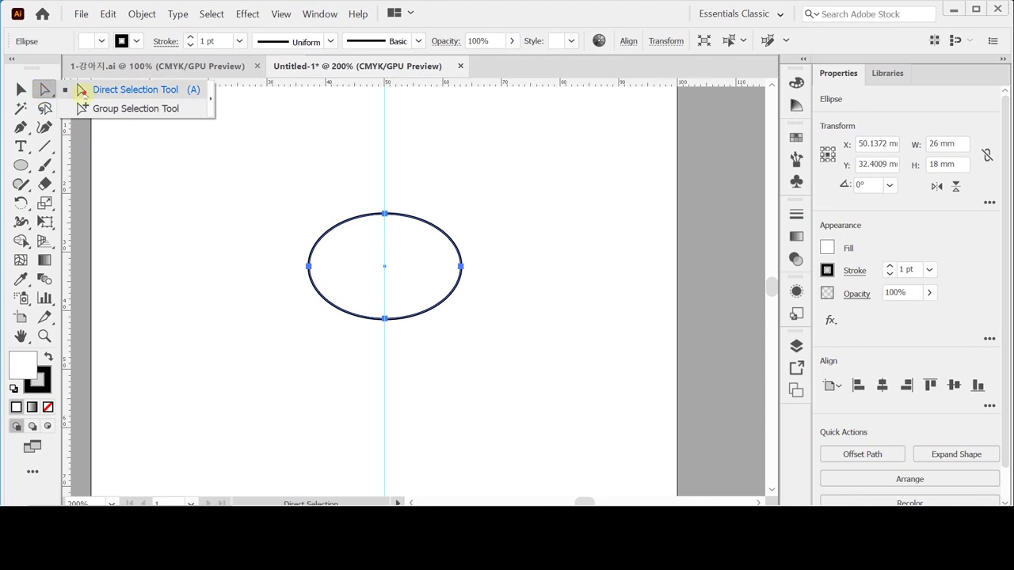
click(84, 94)
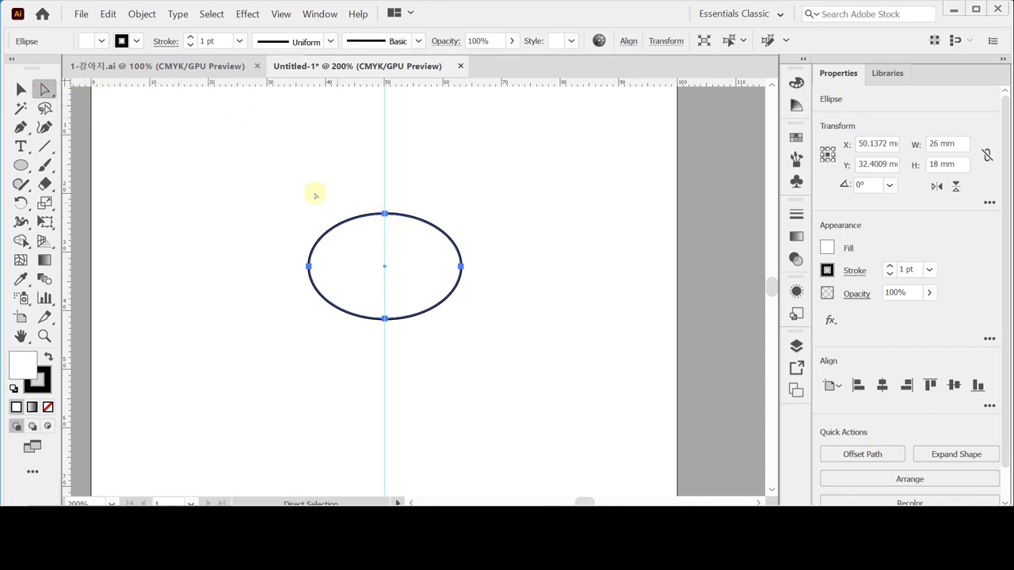
click(385, 215)
drag(322, 194, 362, 245)
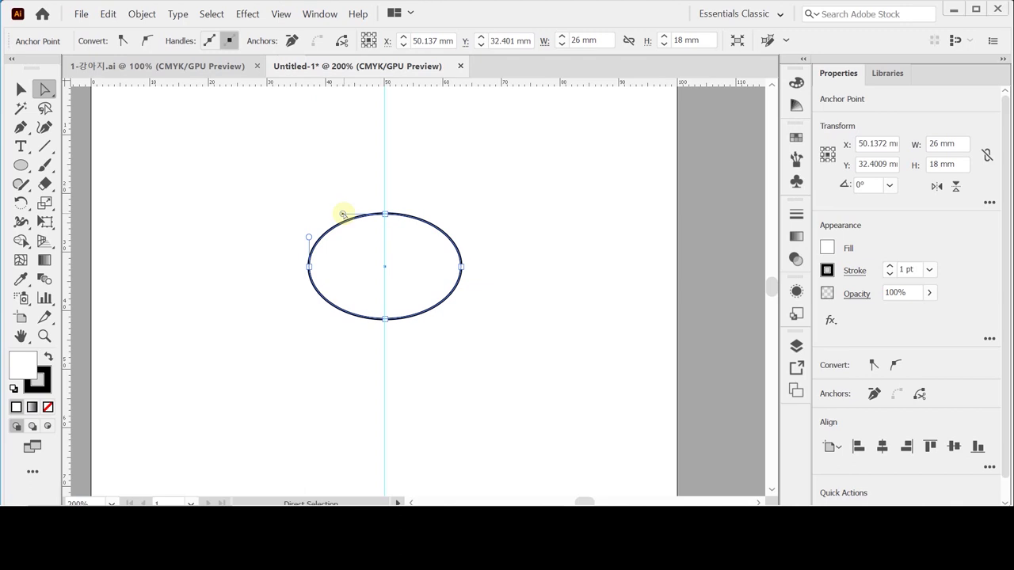
- Try raising the top anchor's left direction handle with both handles still linked, and undo the reshaping
drag(342, 214, 321, 119)
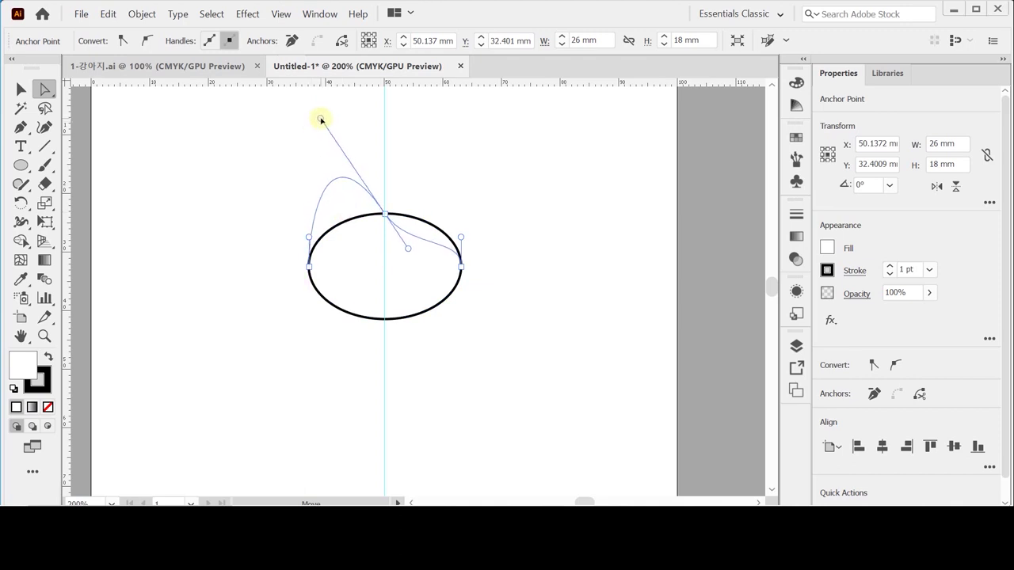
drag(320, 119, 326, 173)
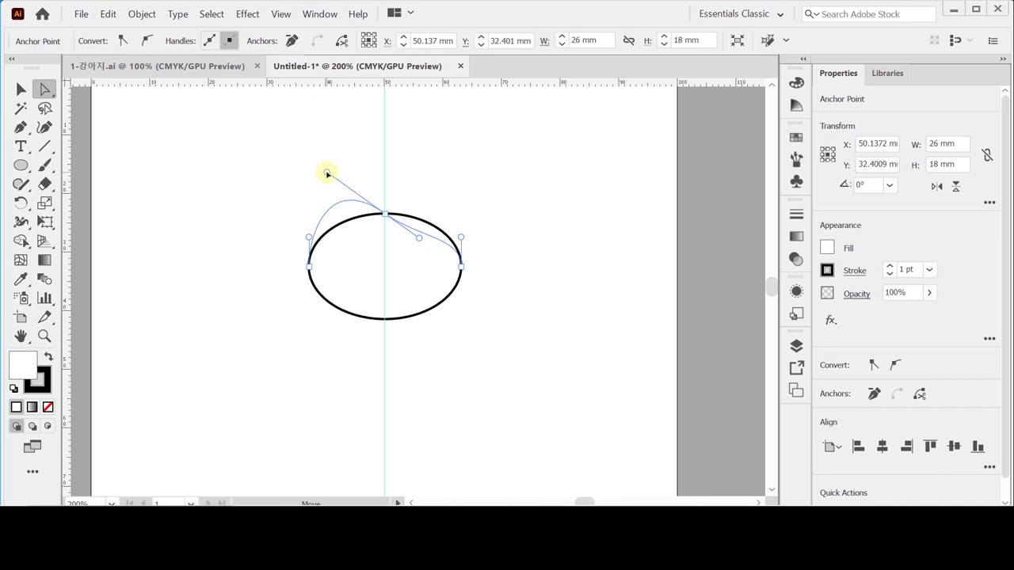
drag(326, 173, 330, 130)
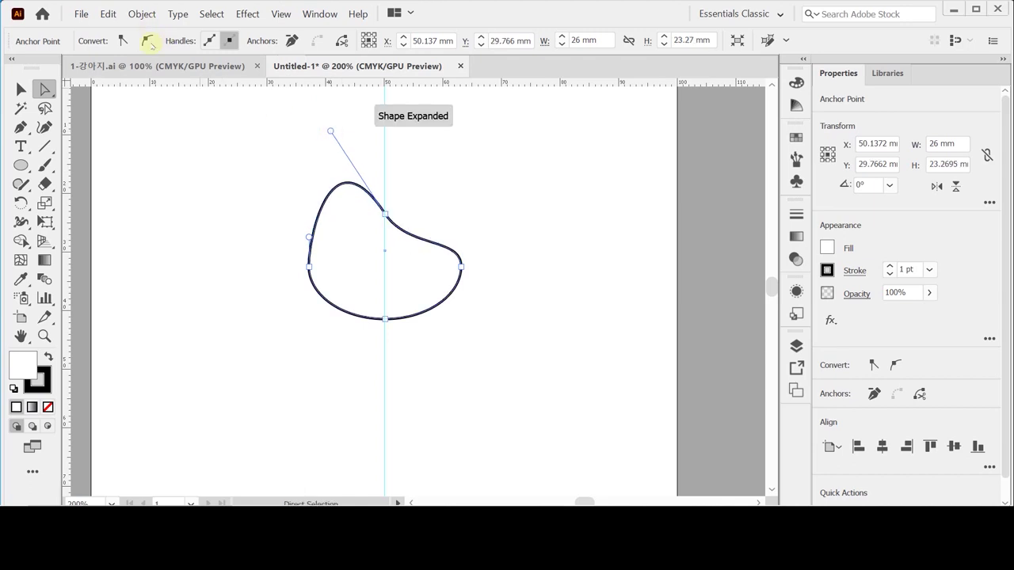
click(109, 13)
click(125, 30)
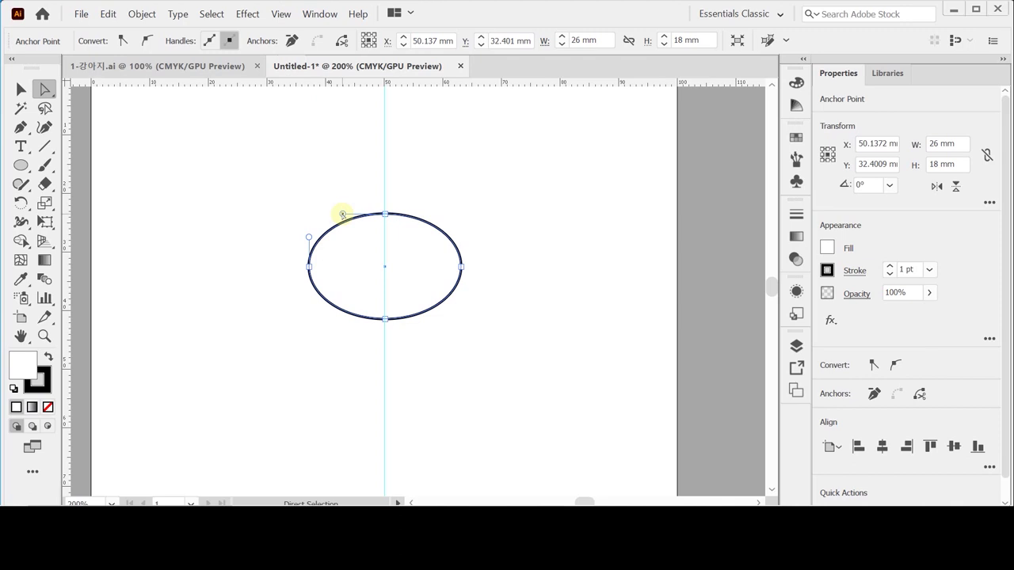
- Pull the top anchor's left direction handle up and outward independently of its right handle to form the left ear
key(alt)
drag(342, 214, 306, 199)
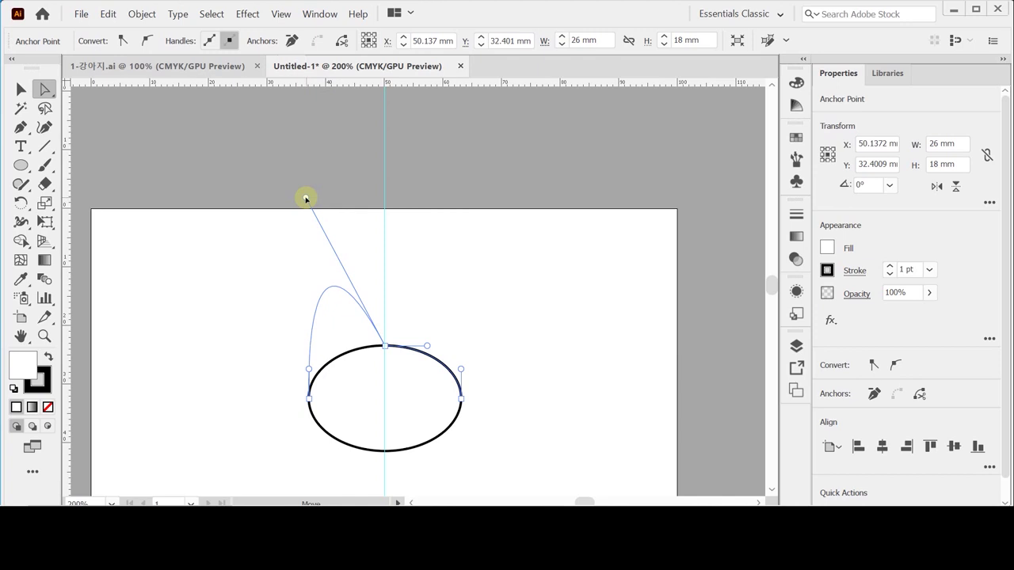
drag(306, 199, 306, 198)
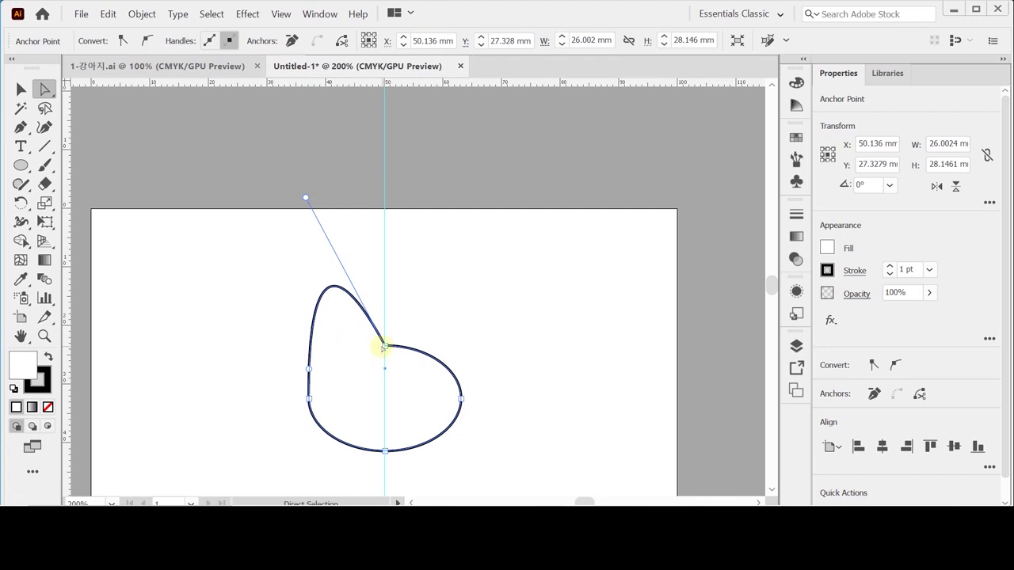
- Reselect the top anchor and pull its right direction handle up independently to form a right ear mirroring the left one
scroll(445, 362, down, 1)
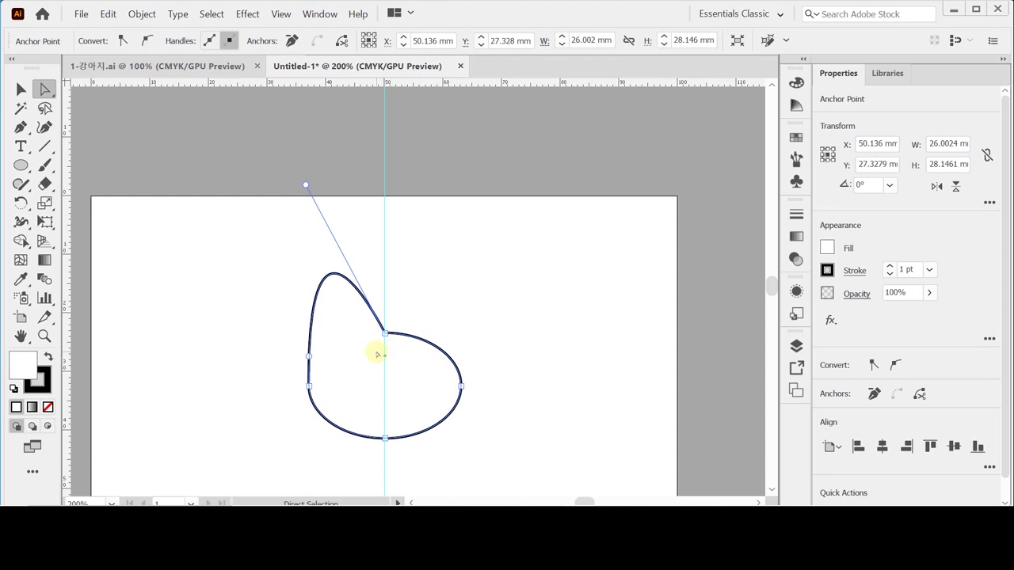
drag(448, 314, 401, 365)
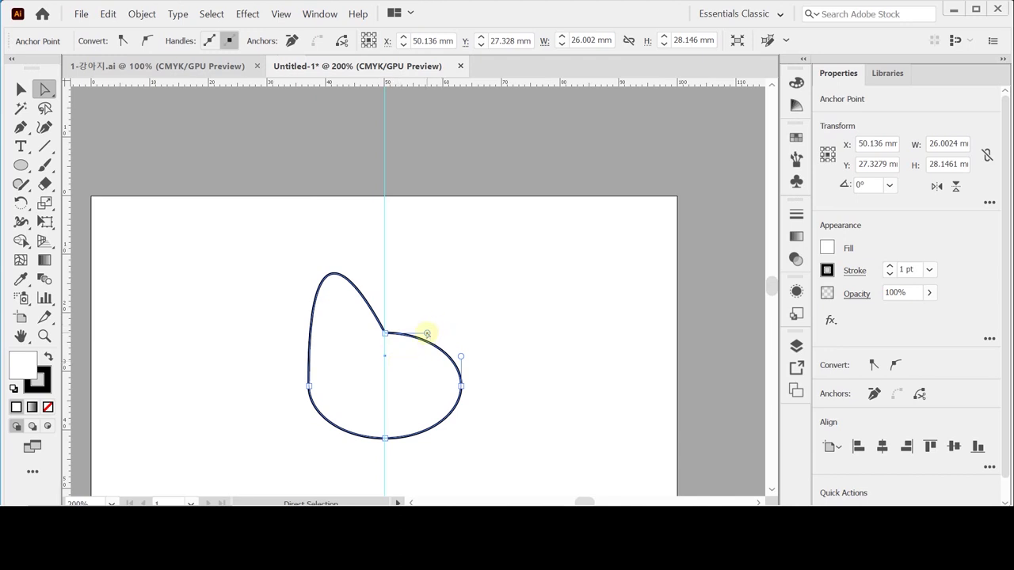
key(alt)
drag(427, 334, 453, 186)
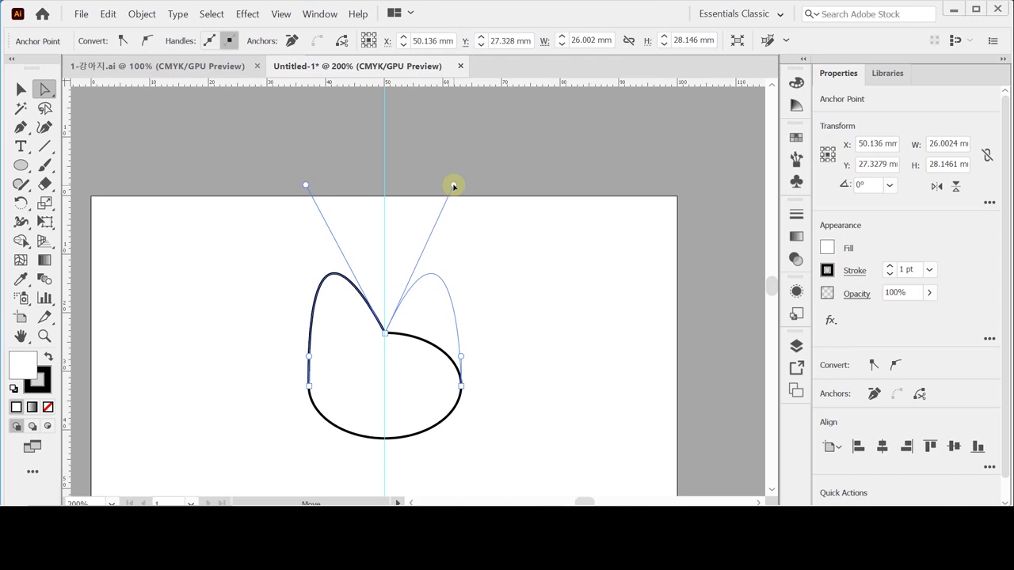
drag(453, 186, 453, 185)
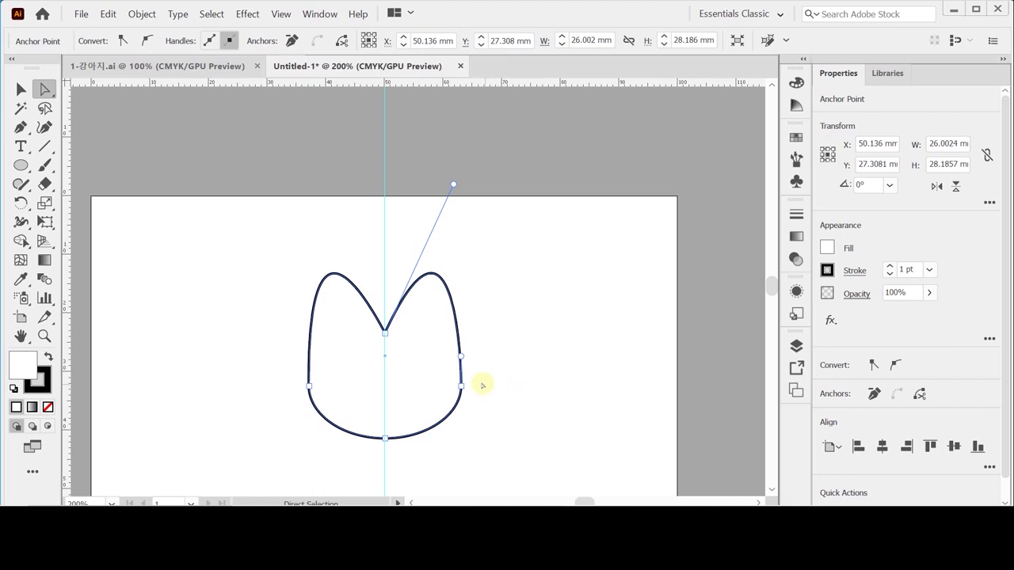
- Fill the eared head shape with a radial gradient
key(ctrl+plus)
drag(374, 283, 396, 297)
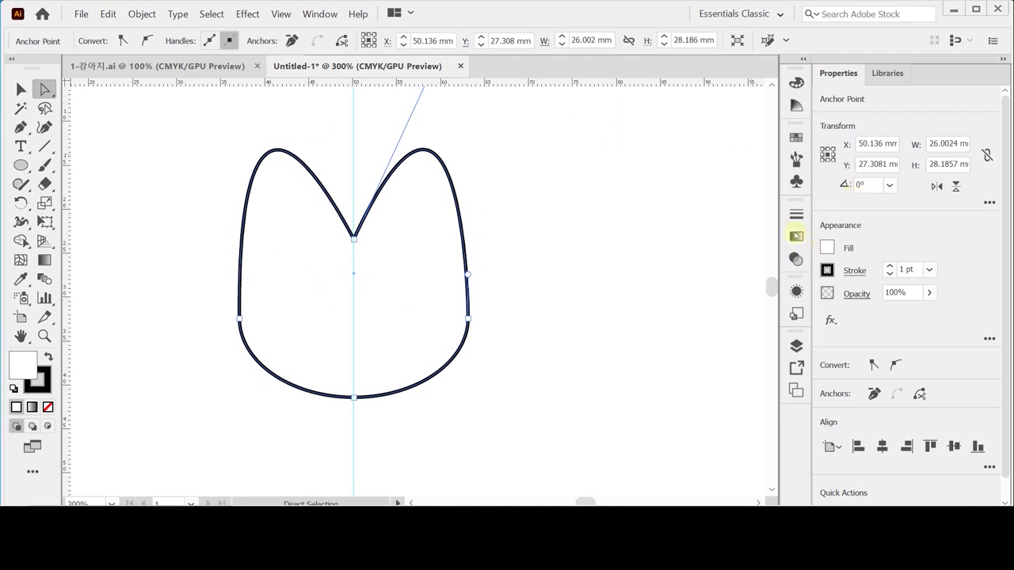
click(796, 235)
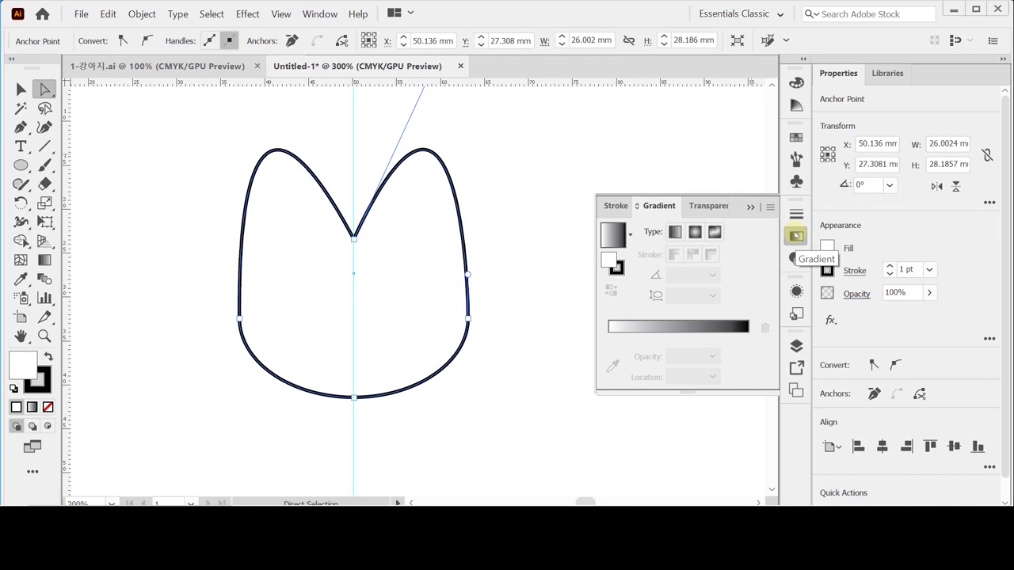
click(695, 231)
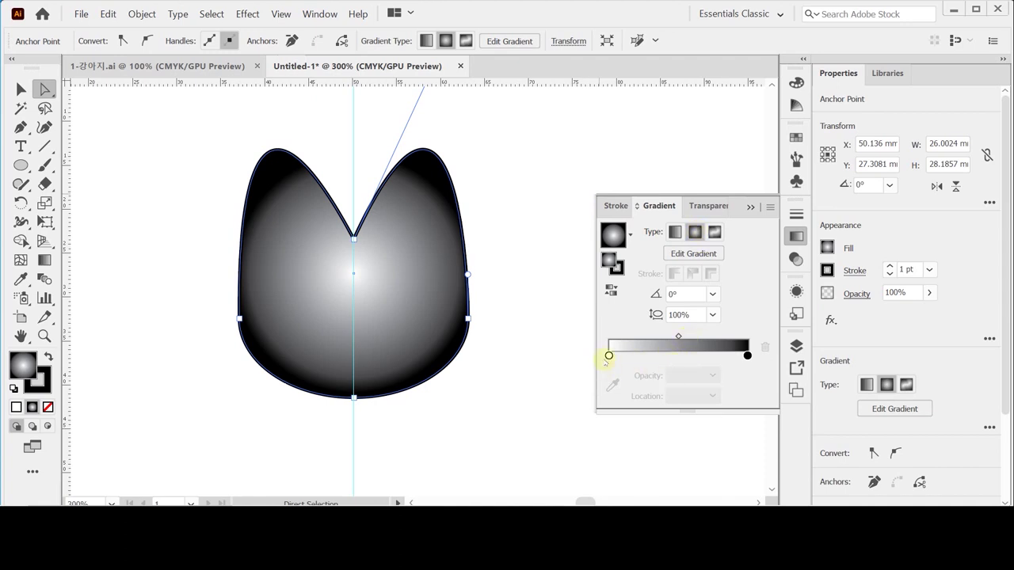
- Switch the white starting stop of the head's gradient to the CMYK colour mode
click(609, 355)
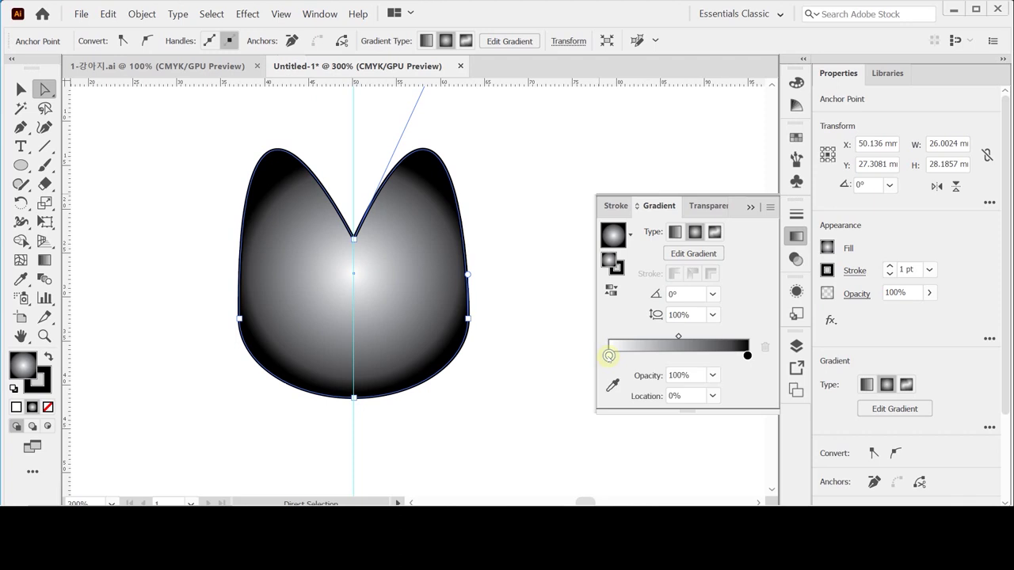
double_click(609, 355)
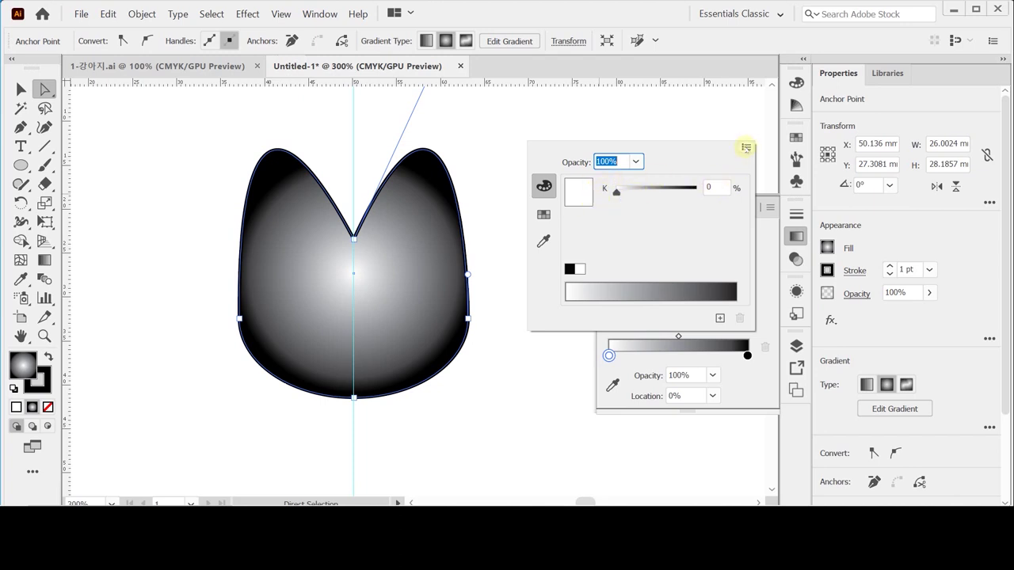
click(745, 148)
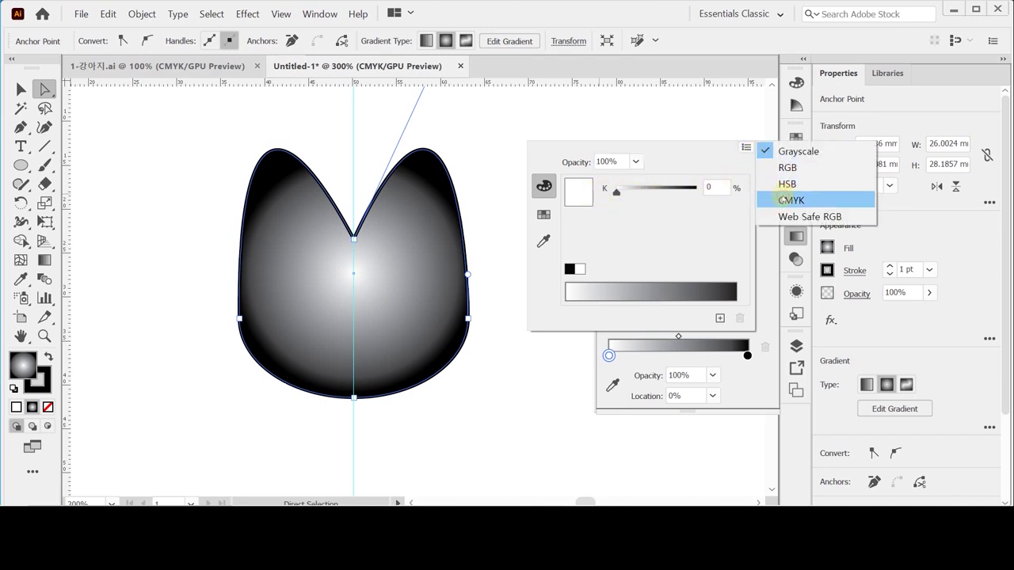
click(784, 200)
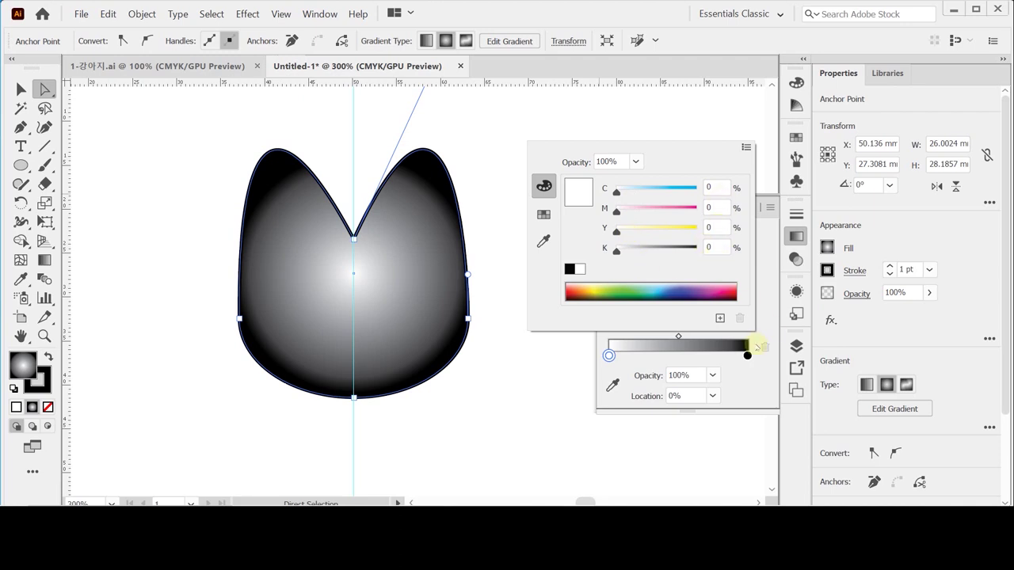
- Switch the gradient's black end stop to CMYK and set its colour to M 20, Y 30, K 0
click(746, 356)
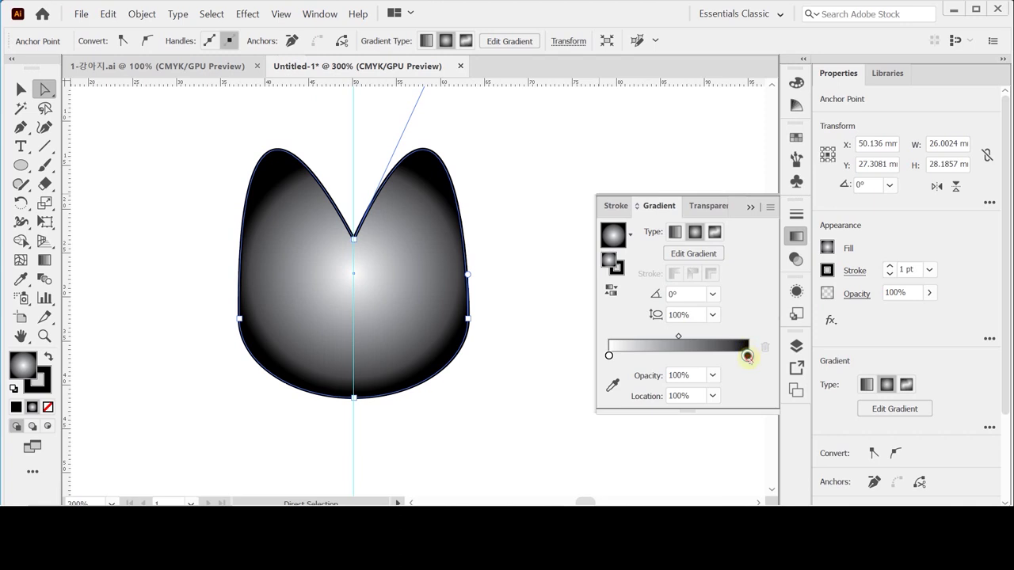
double_click(747, 355)
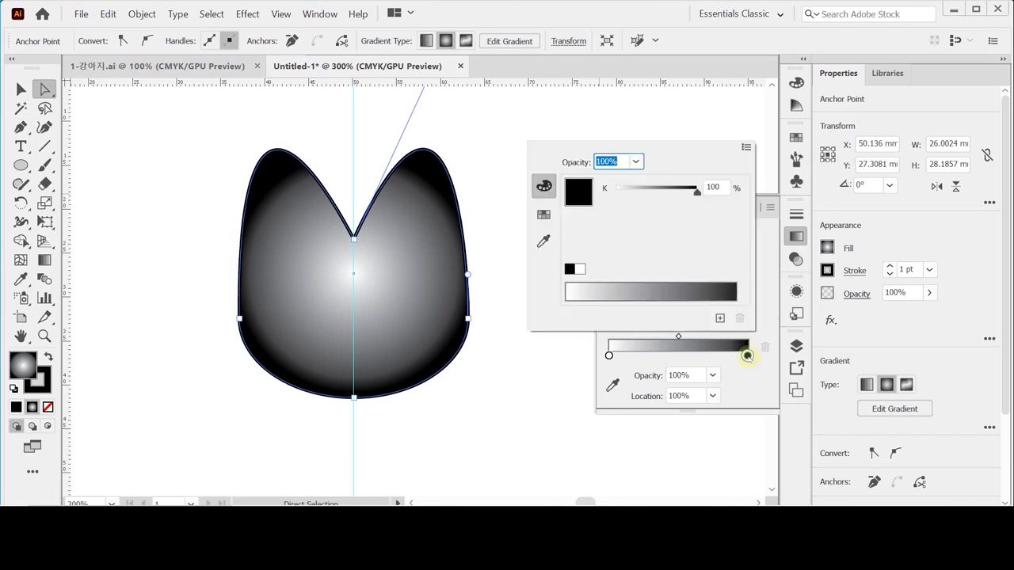
click(746, 147)
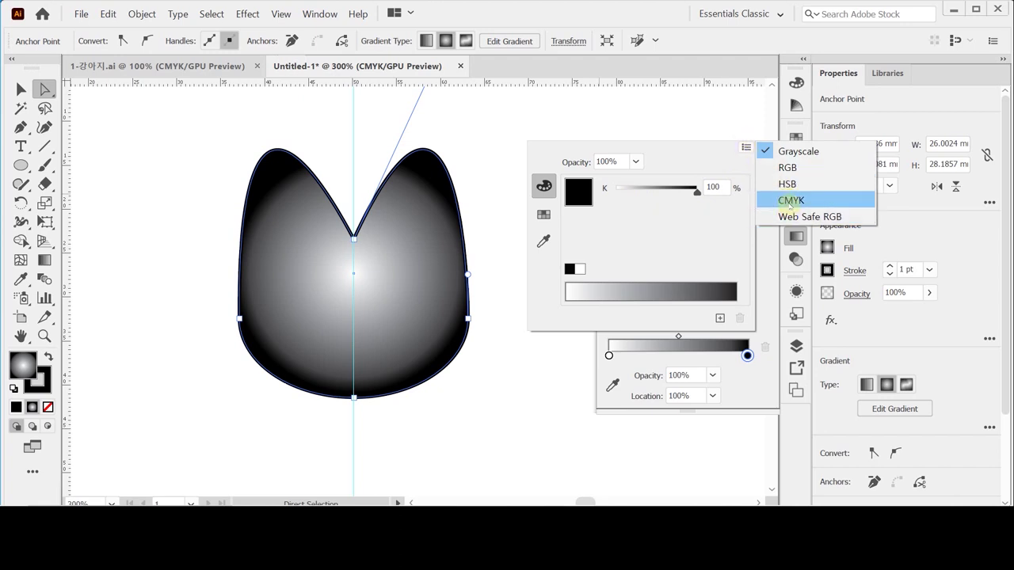
click(790, 200)
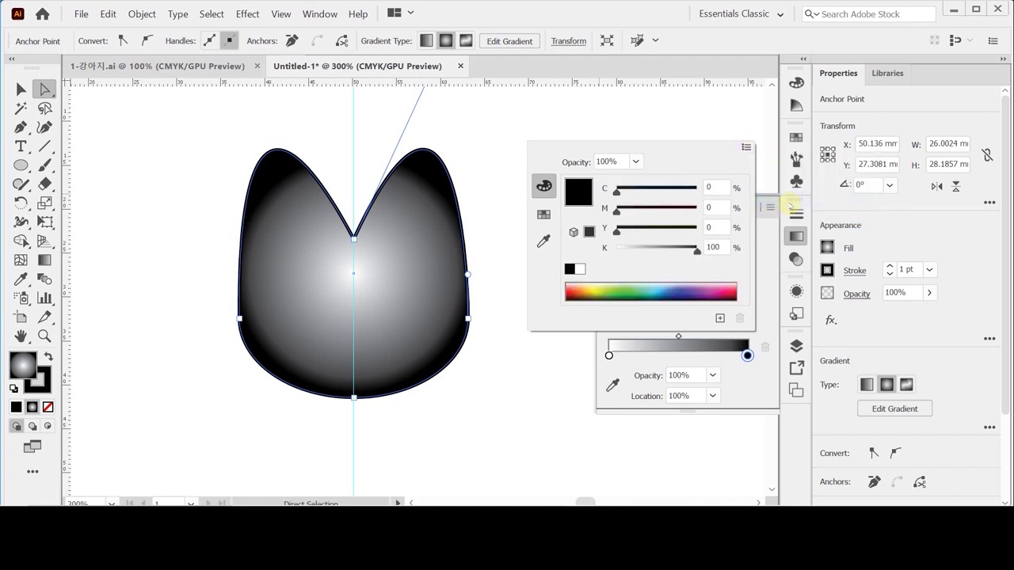
click(717, 207)
text(20)
key(Tab)
text(30)
key(Tab)
text(0)
key(Tab)
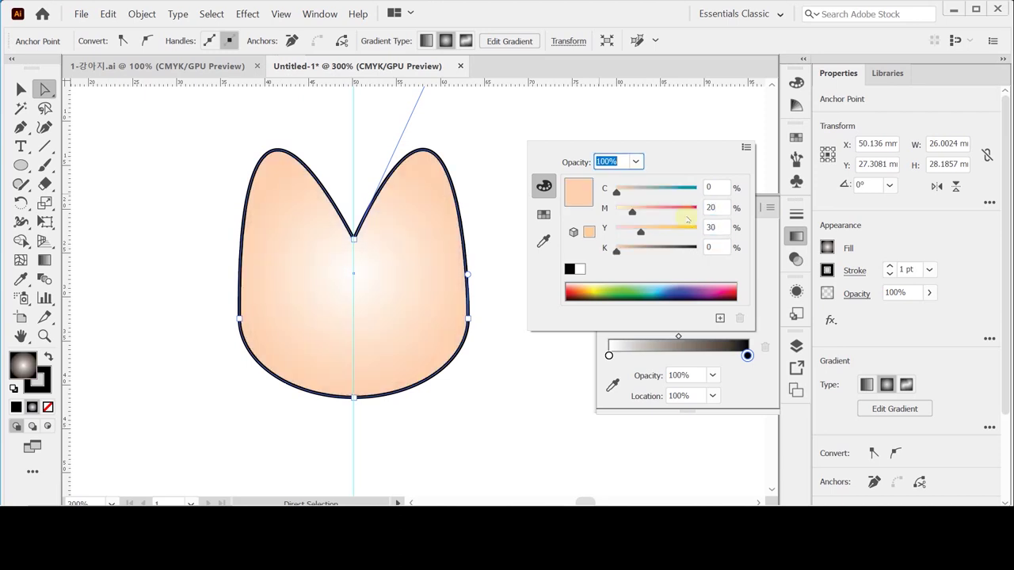
- Remove the stroke from the head shape, leaving only its gradient fill
click(769, 208)
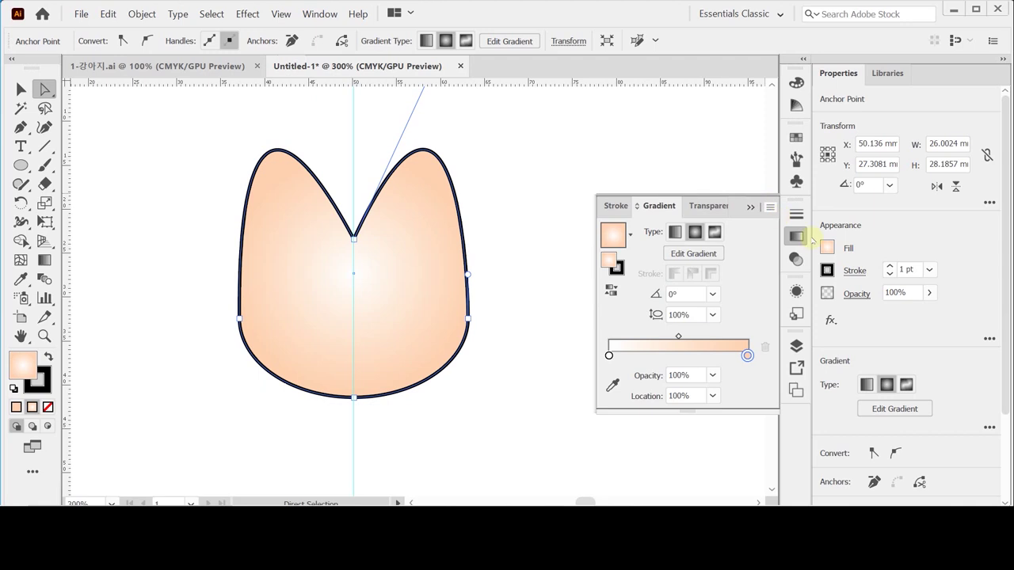
click(616, 268)
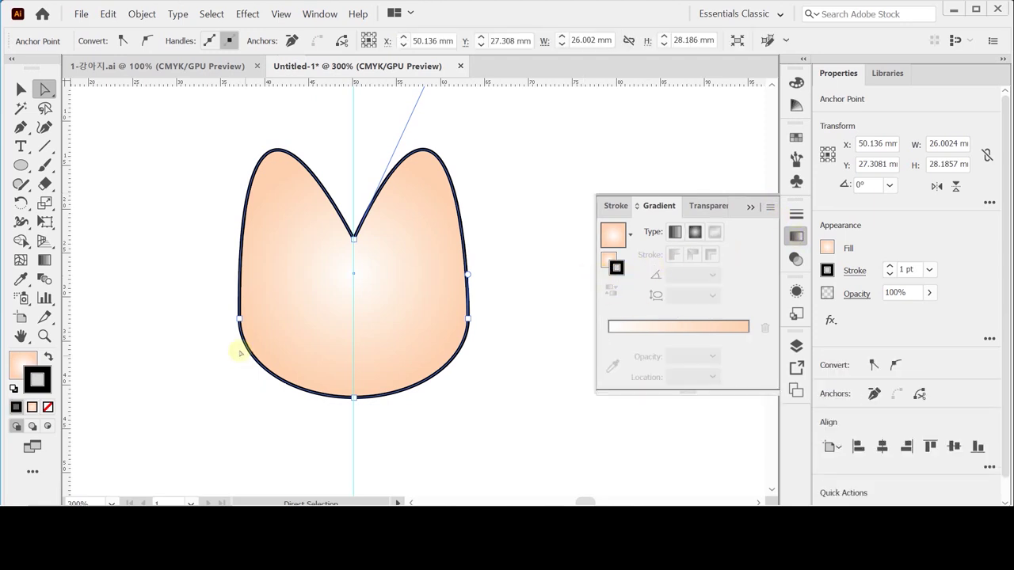
click(47, 407)
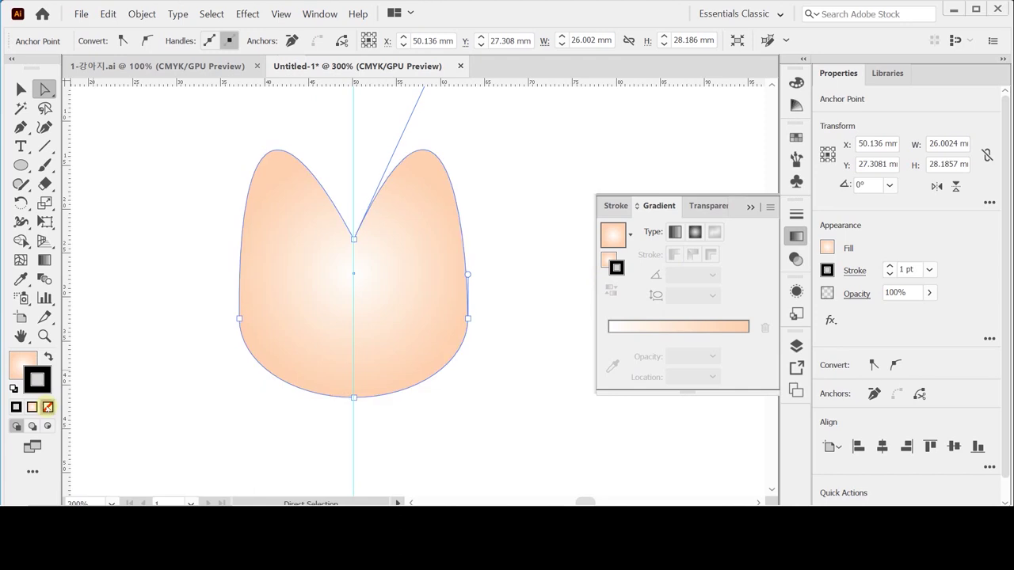
click(47, 407)
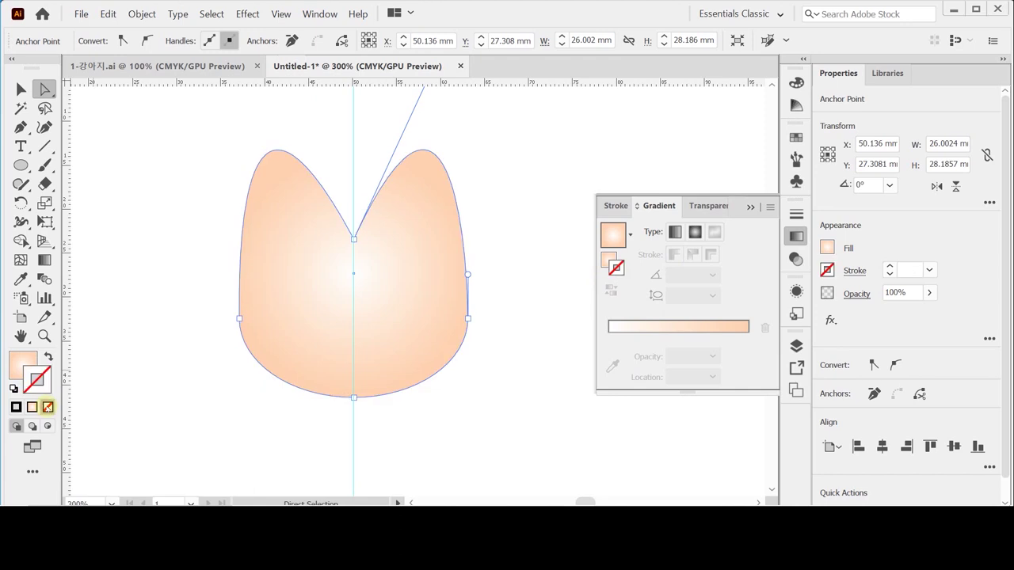
click(796, 84)
click(796, 83)
click(796, 83)
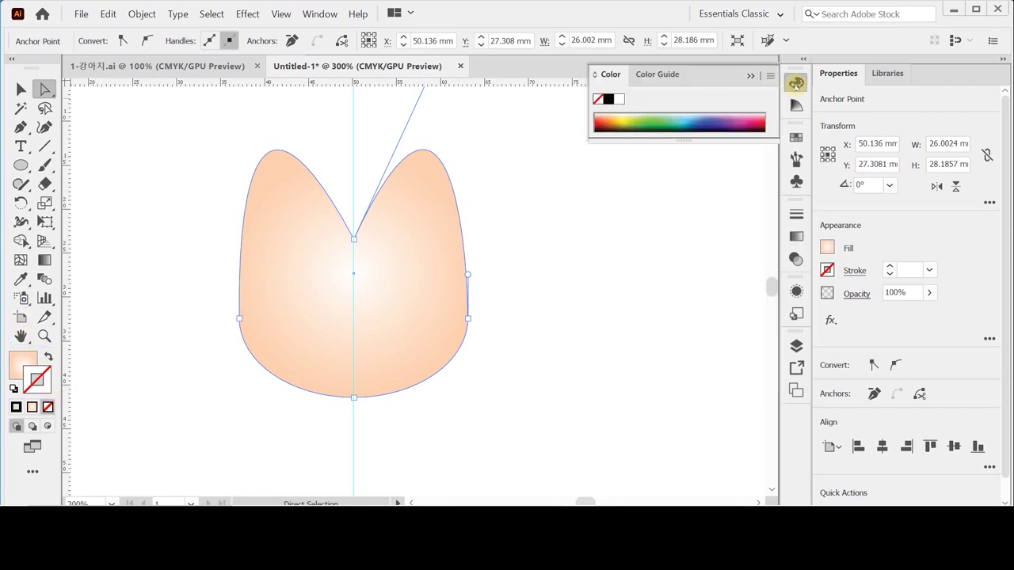
click(796, 83)
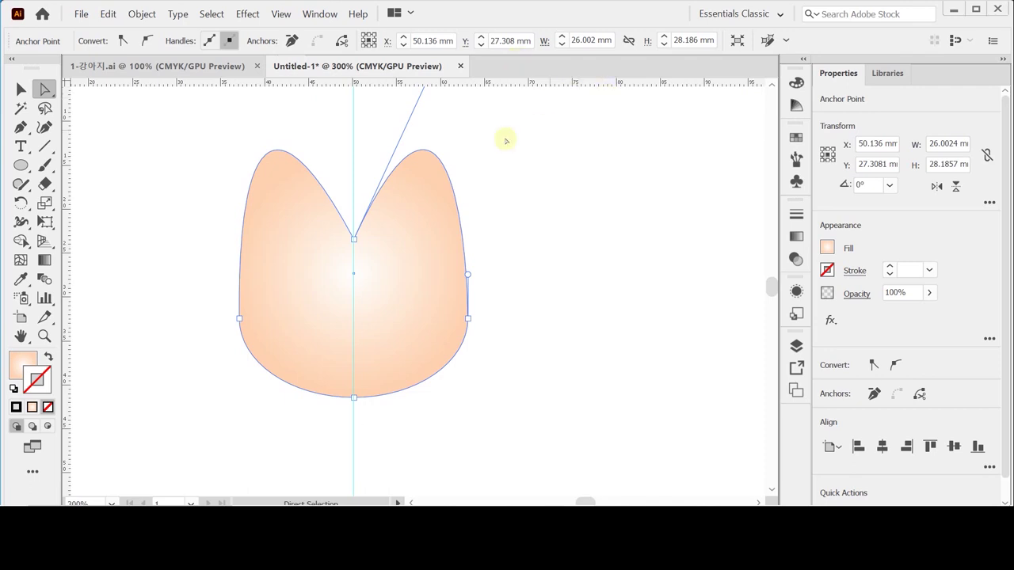
- Choose the Ellipse tool, deselect the head, and set the drawing colours to no fill with a black stroke
drag(19, 164, 83, 203)
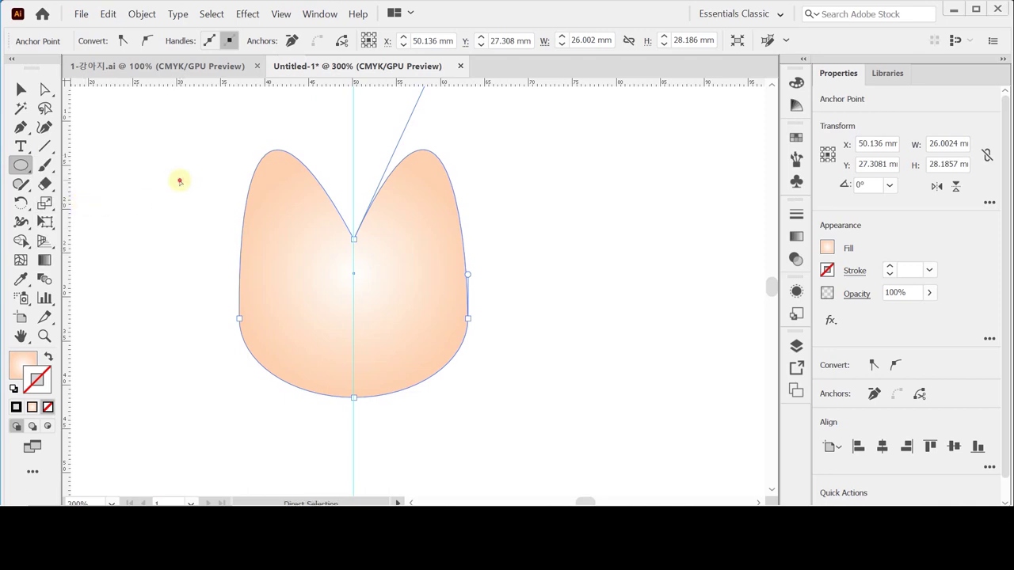
key(ctrl+shift+a)
click(14, 388)
click(24, 364)
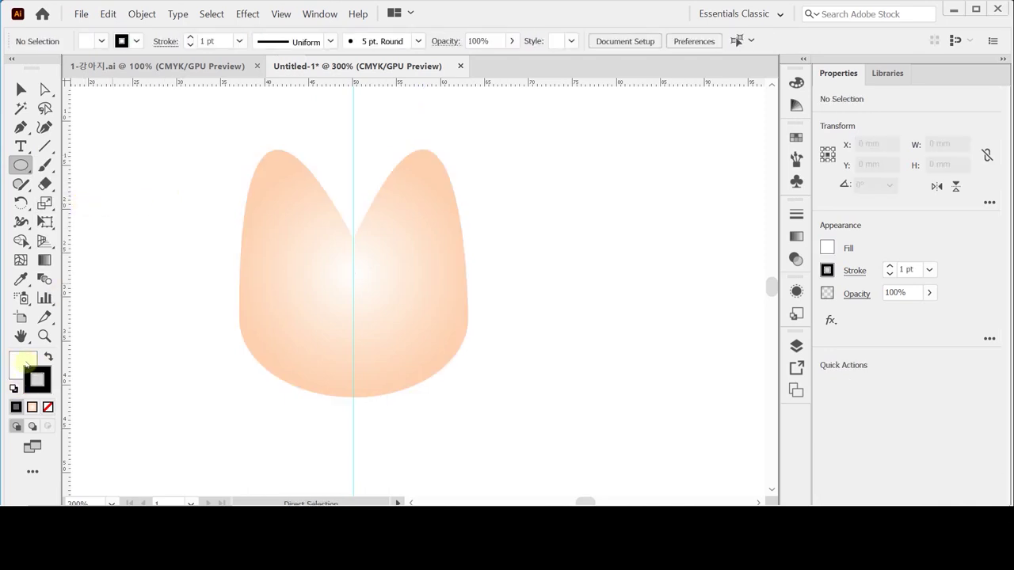
click(47, 407)
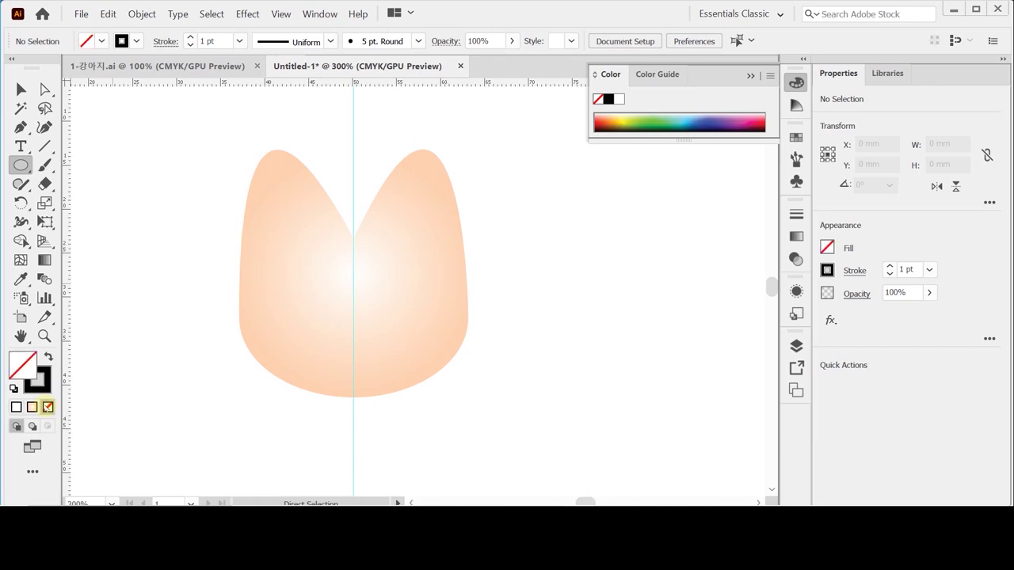
click(41, 383)
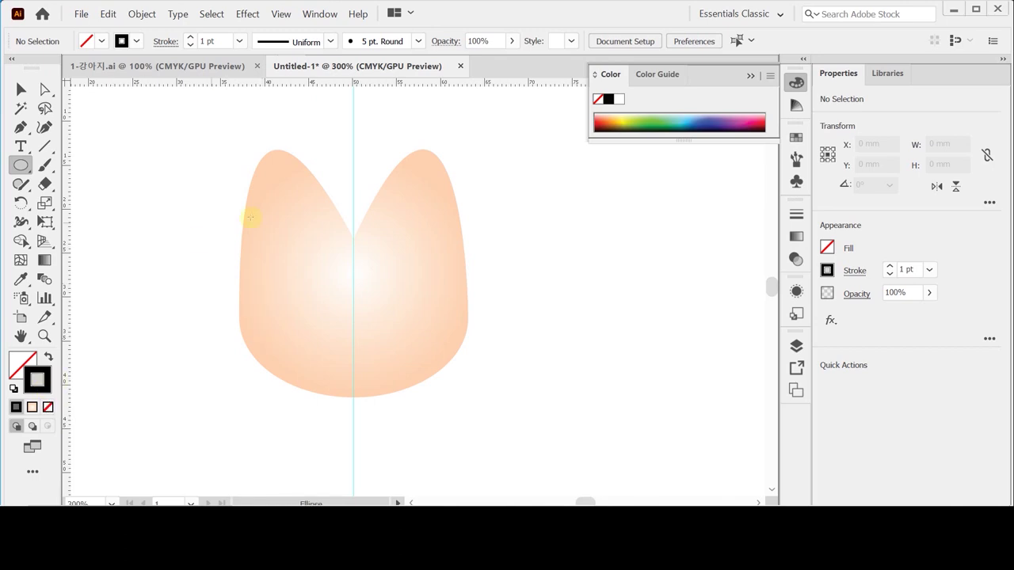
- Draw a 4 mm wide, 3 mm high ellipse on the left half of the head for the eye
click(278, 274)
text(4)
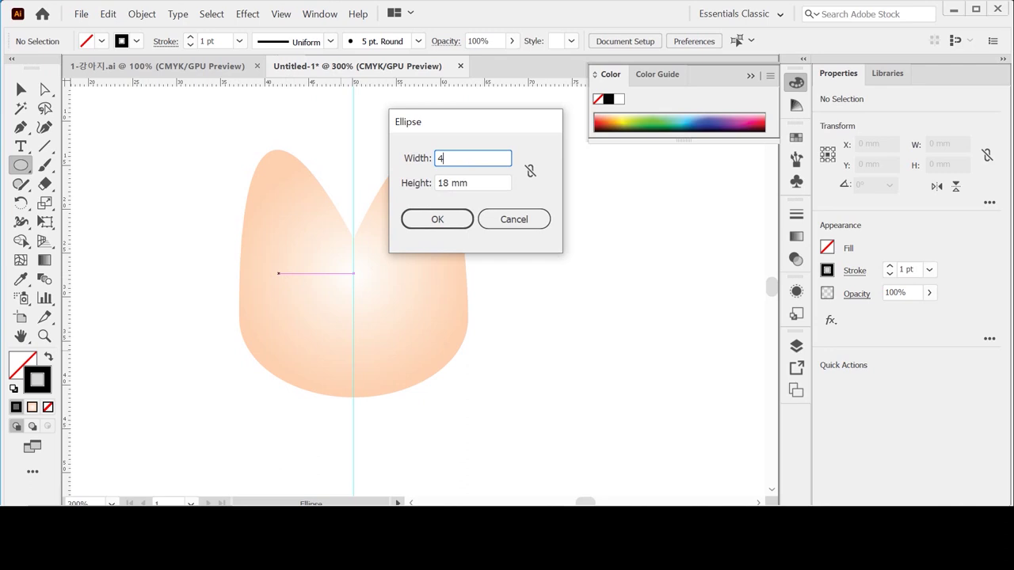
key(Tab)
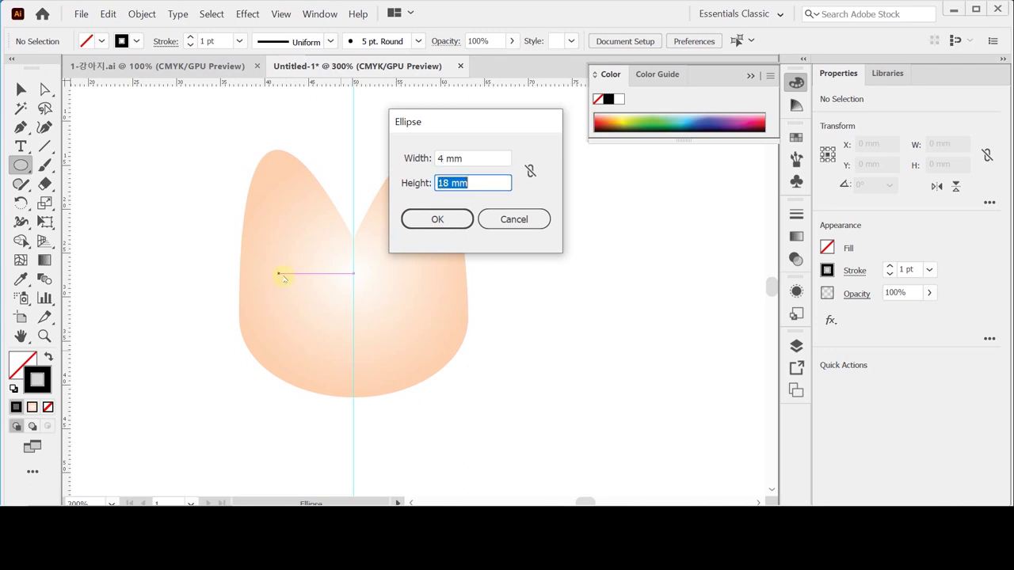
text(3)
key(Return)
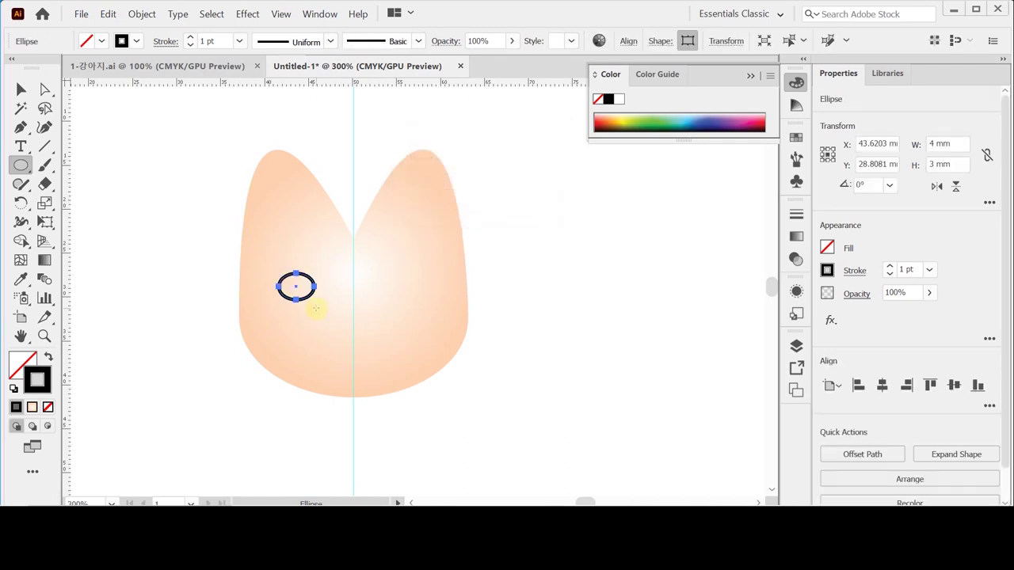
- Nudge the small eye ellipse down 0.5 mm to Y 29.3081 mm
key(Down)
key(Right)
key(Right)
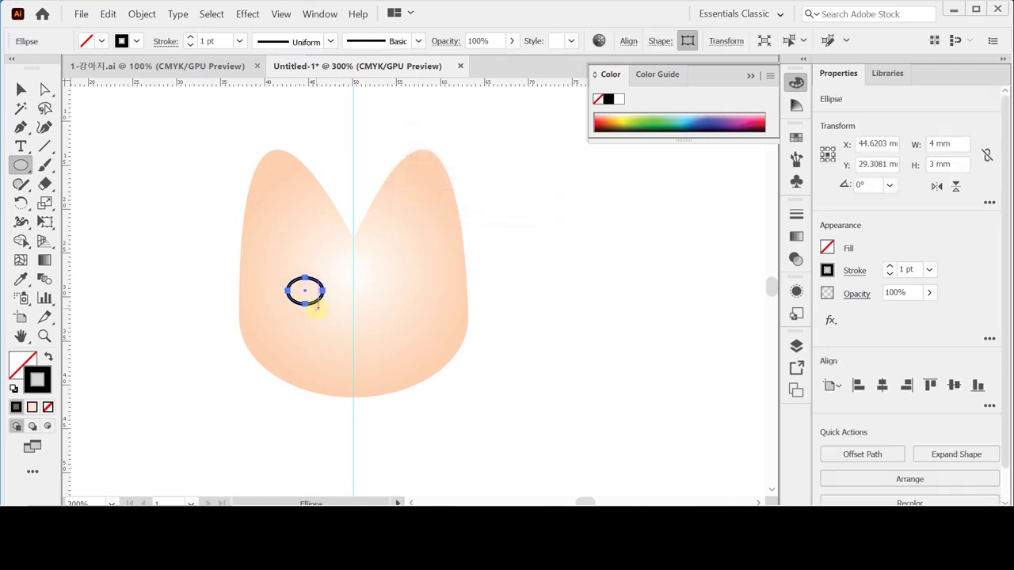
key(Left)
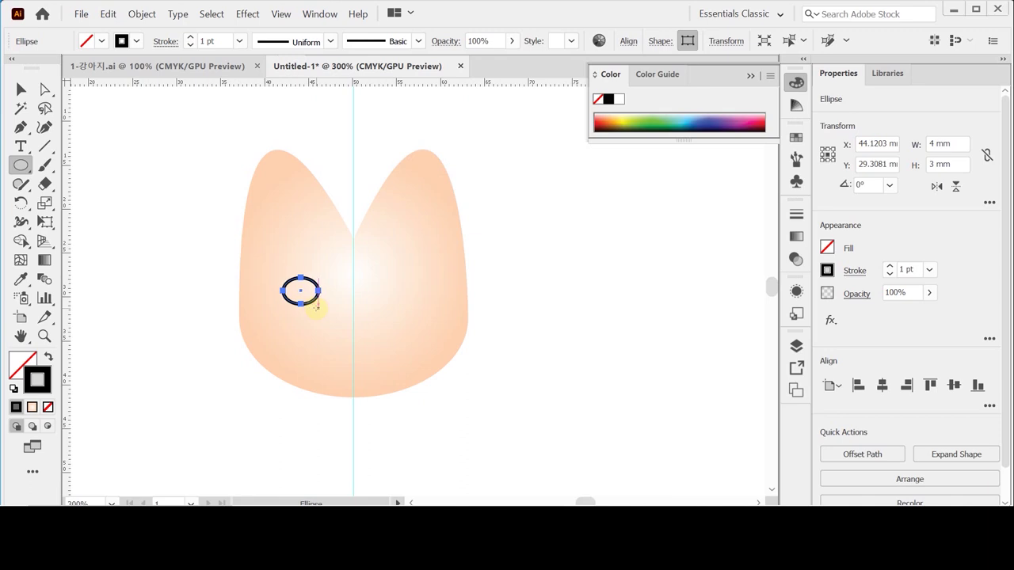
key(Left)
scroll(339, 290, up, 1)
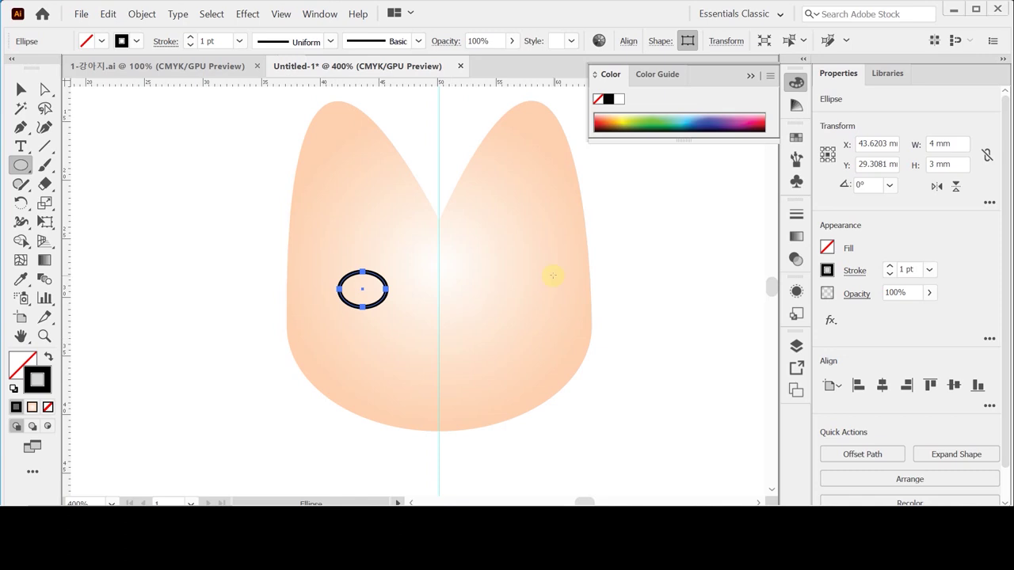
- Detach the stroke settings so they float beside the head, expanded to show the cap, corner and dashed-line options
click(792, 216)
click(793, 216)
mouse_move(793, 215)
mouse_down()
mouse_move(633, 170)
mouse_move(626, 157)
mouse_up()
click(627, 158)
double_click(638, 150)
double_click(638, 150)
drag(639, 151, 614, 146)
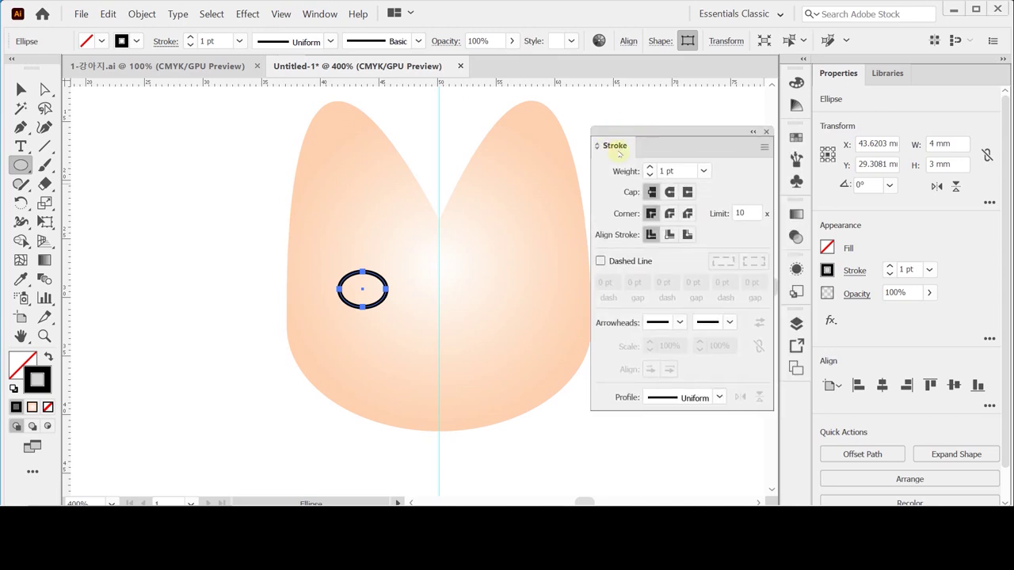
double_click(615, 145)
double_click(614, 146)
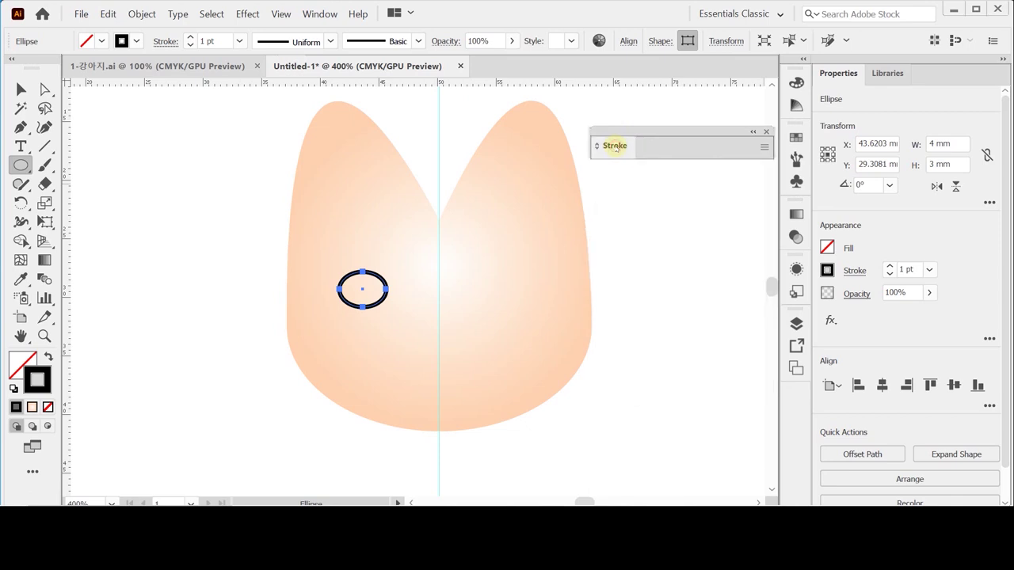
double_click(615, 146)
double_click(615, 146)
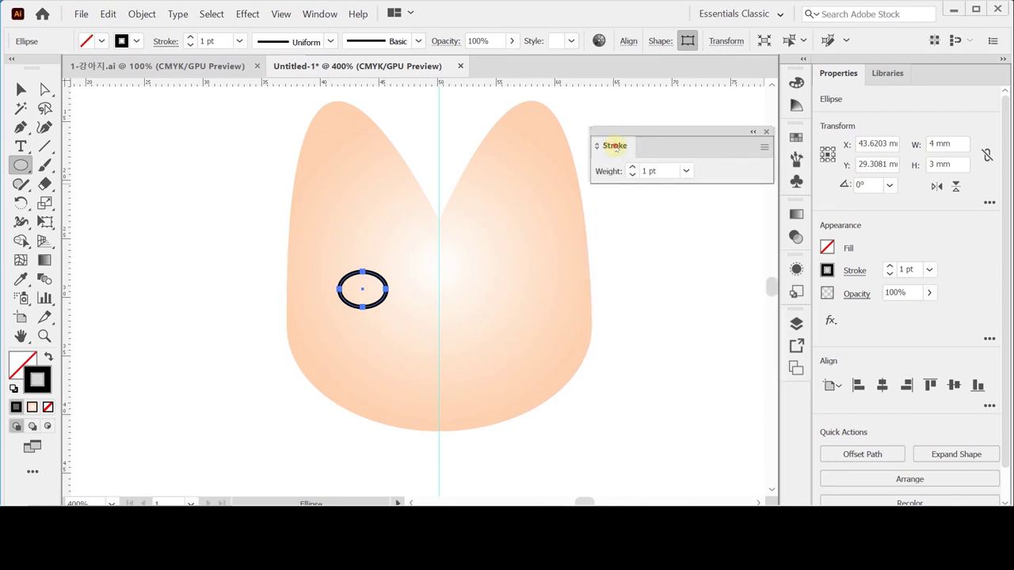
double_click(615, 145)
double_click(614, 146)
double_click(615, 145)
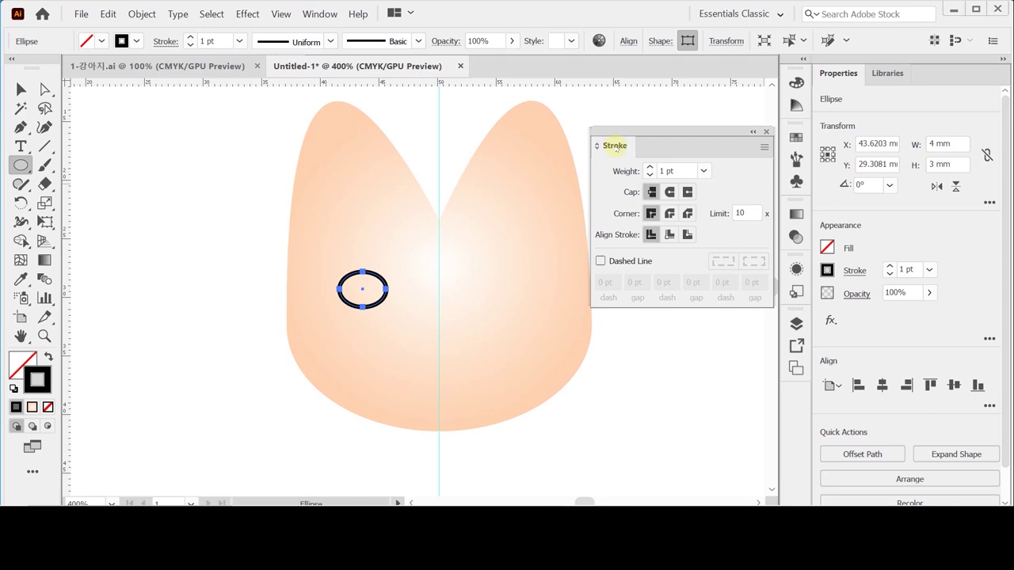
- Give the eye ellipse's stroke round caps and a weight of 1.8 pt
click(670, 193)
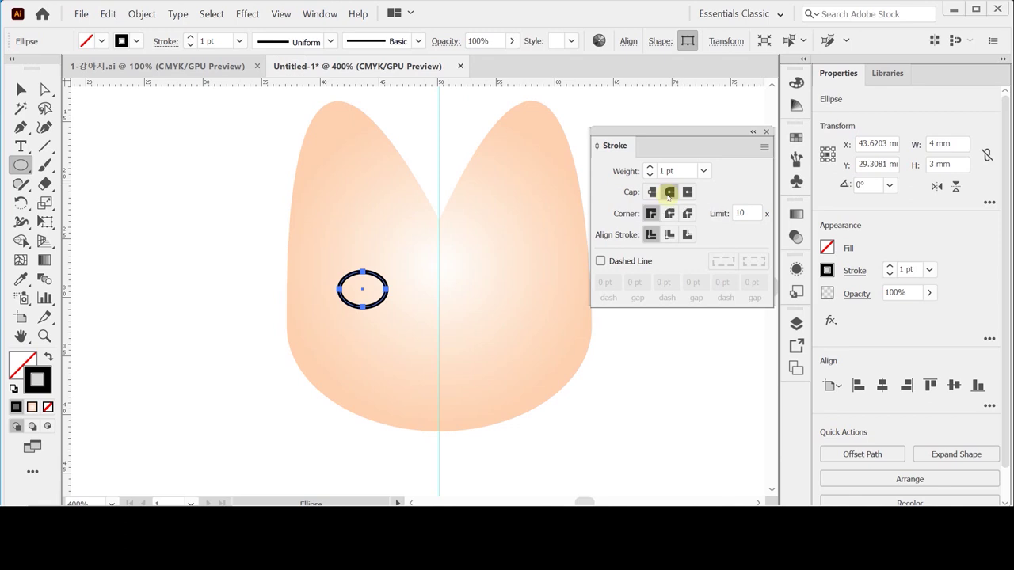
click(663, 171)
text(1.8)
key(Return)
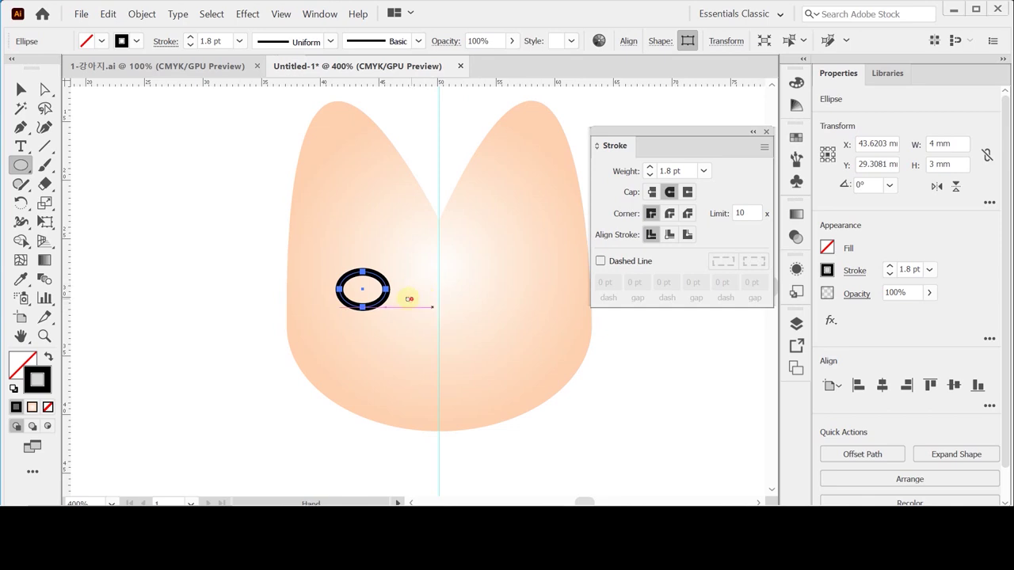
- Delete the eye ellipse's bottom anchor point to leave an open arch, and move the arch down to Y 29.3081 mm
scroll(415, 294, right, 3)
click(45, 90)
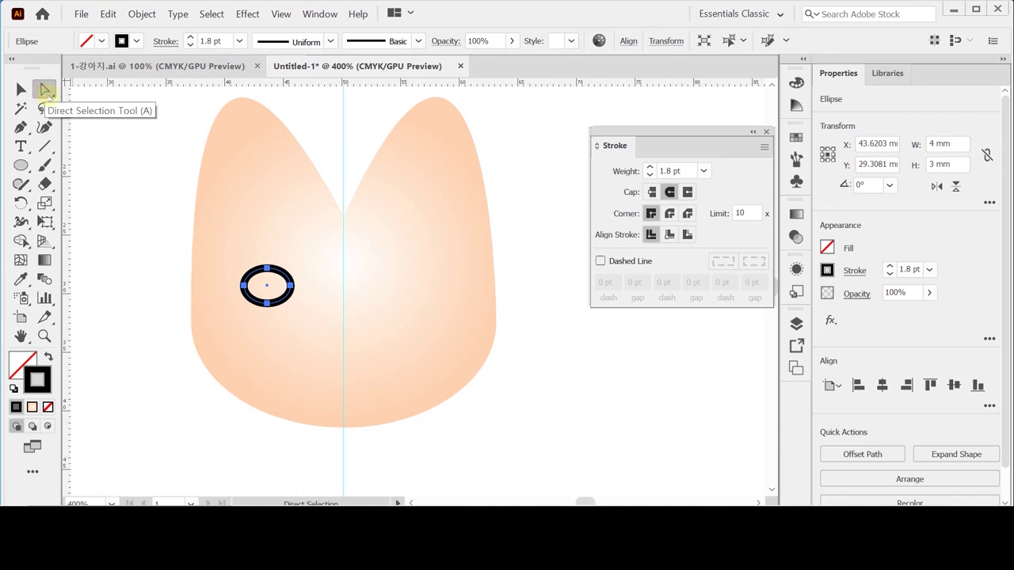
click(267, 303)
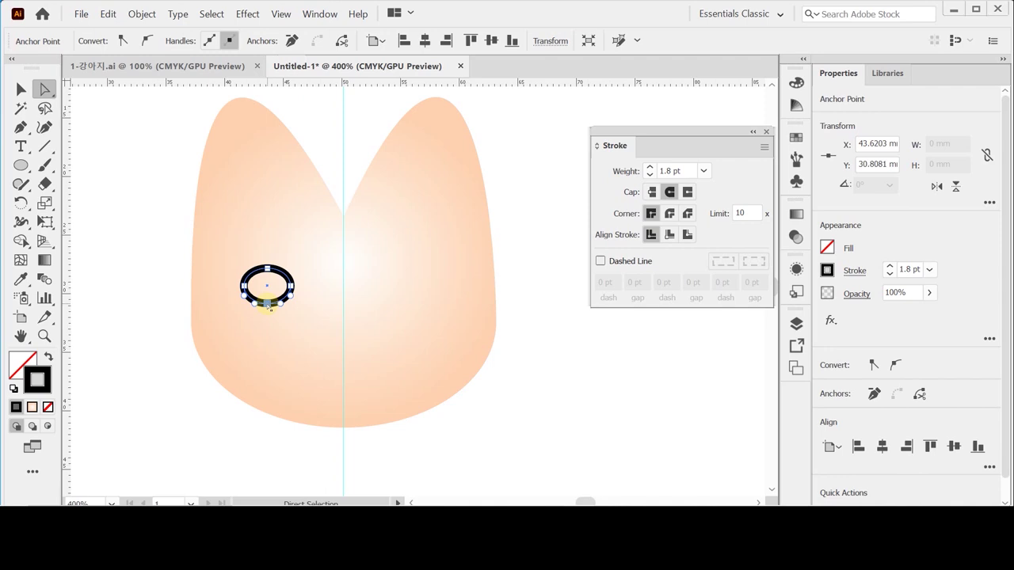
key(Delete)
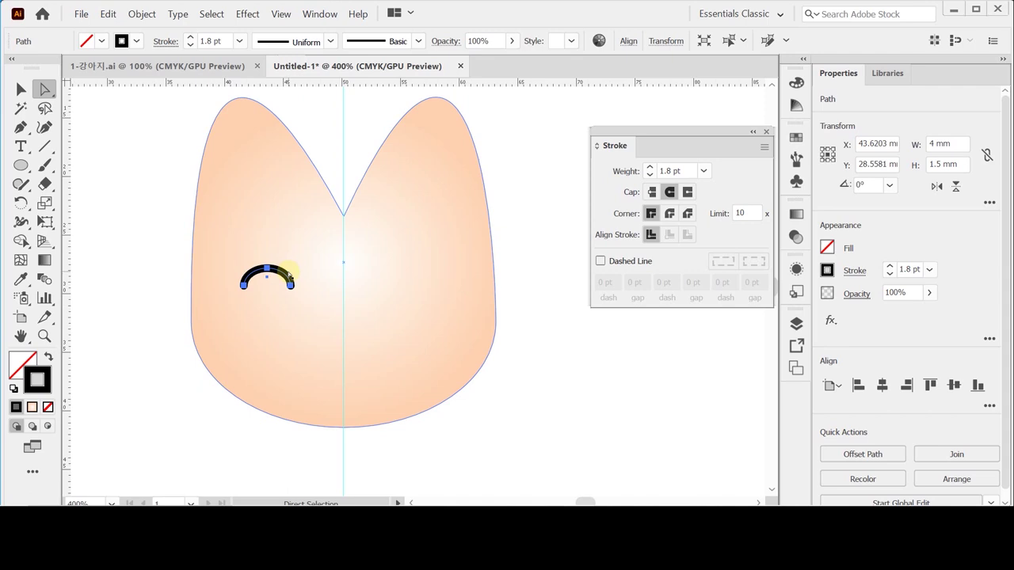
drag(267, 278, 268, 287)
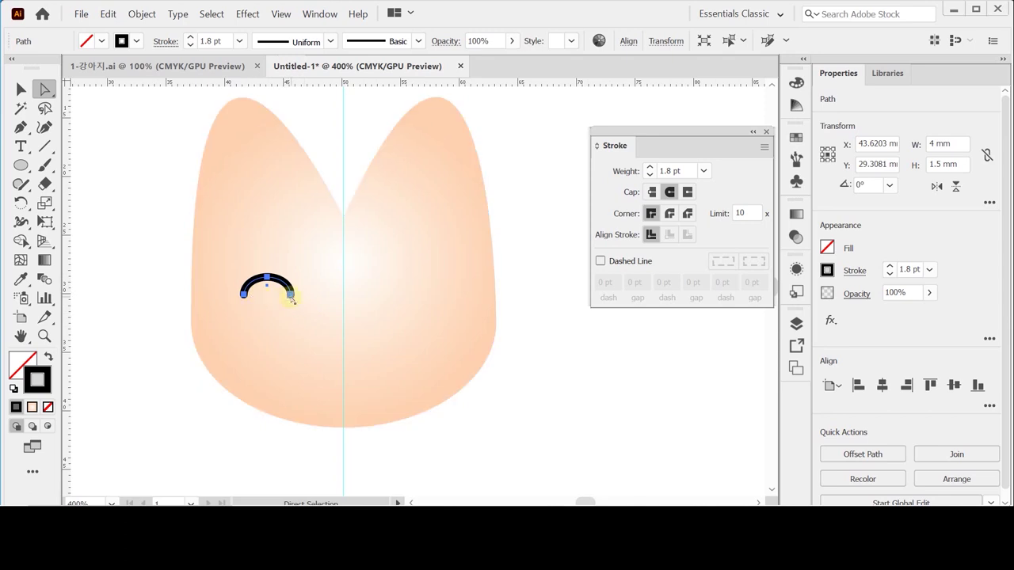
- Convert the eye arch's stroke into a filled shape with Outline Stroke
key(ctrl+=)
drag(294, 312, 276, 267)
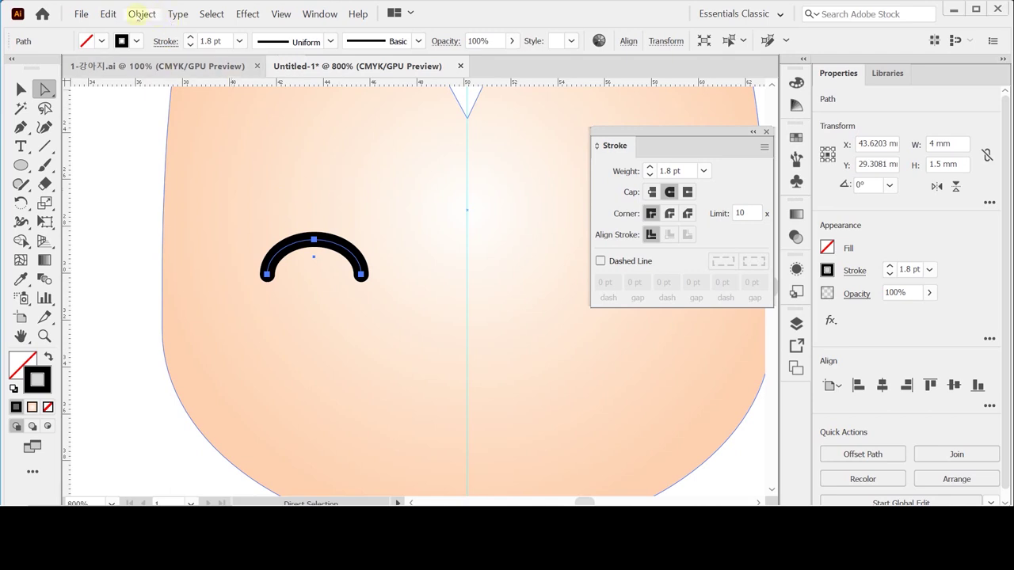
click(141, 15)
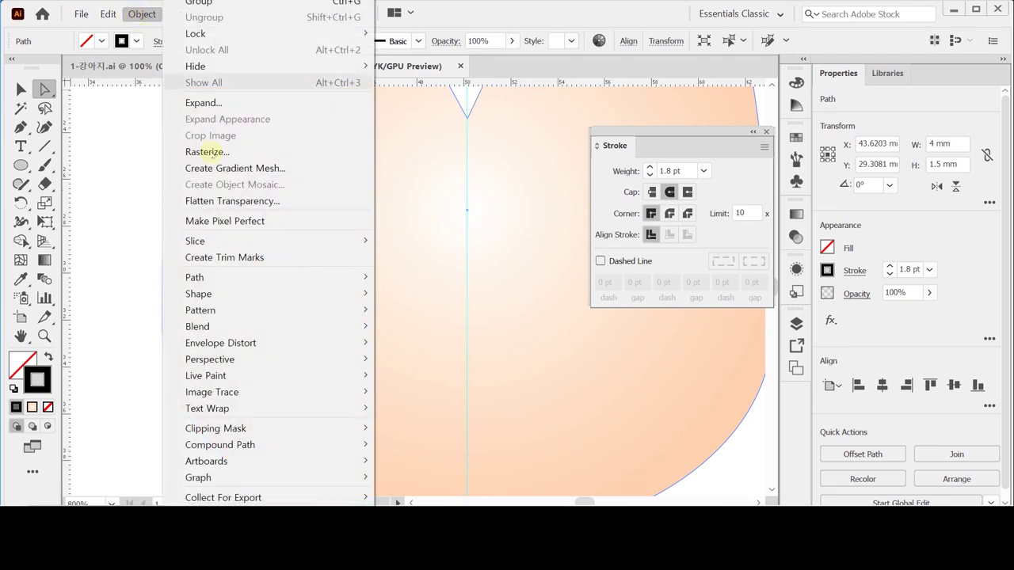
mouse_move(290, 274)
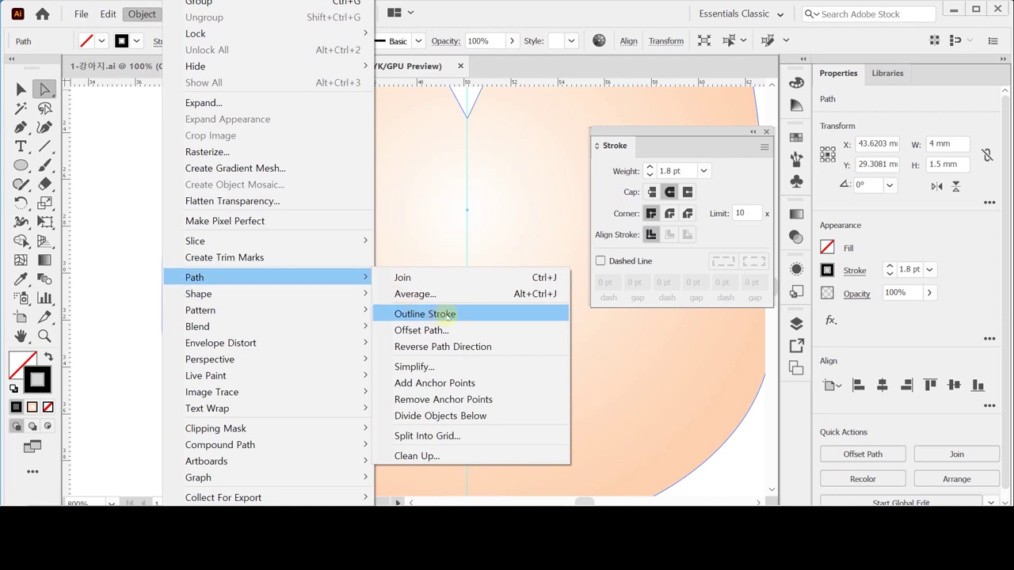
click(447, 314)
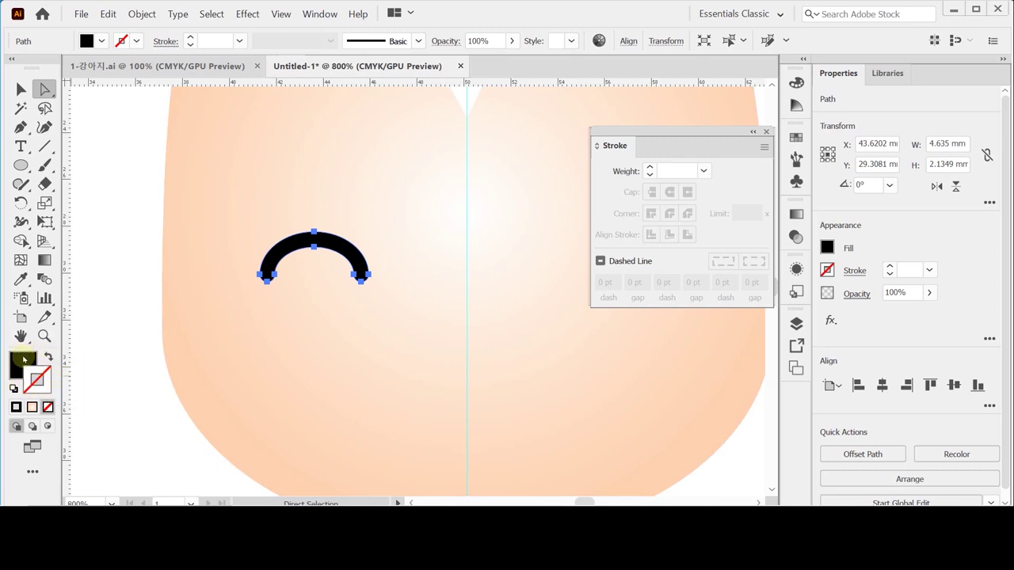
click(313, 244)
click(267, 273)
- Draw a black circle about 5.5 mm in diameter, centred on the vertical guide below the eye level
click(21, 165)
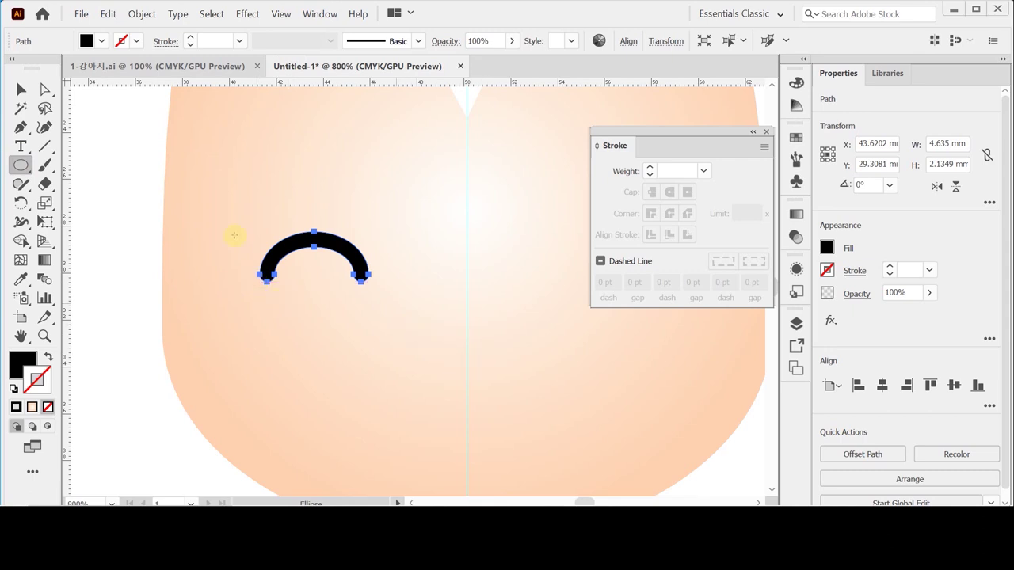
drag(434, 317, 389, 283)
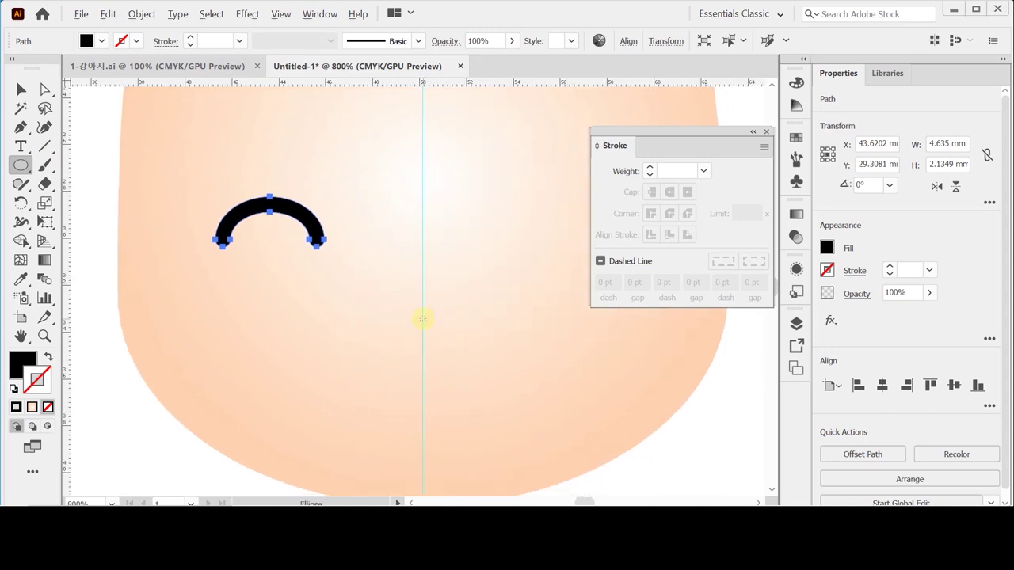
drag(423, 319, 486, 369)
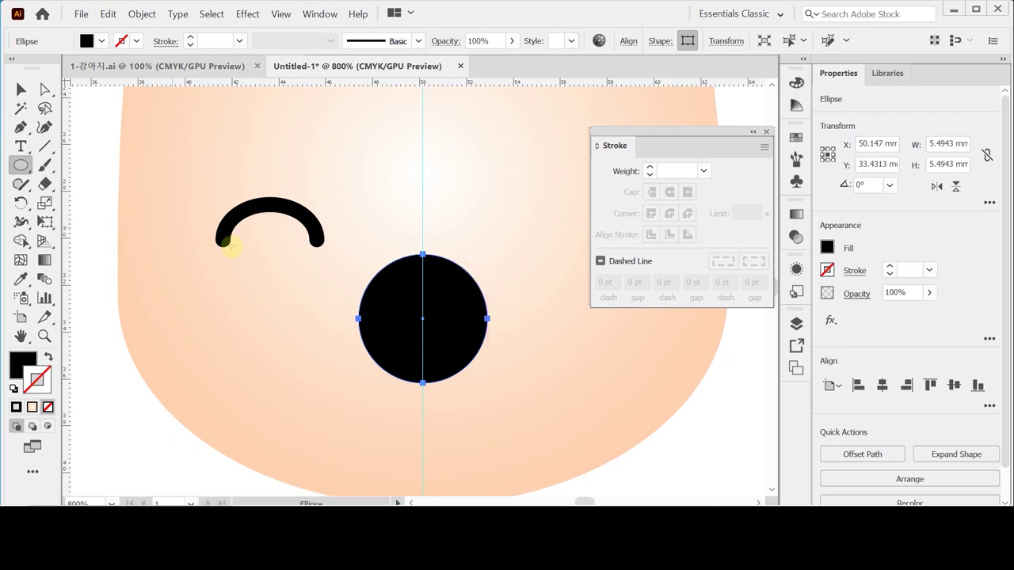
click(23, 361)
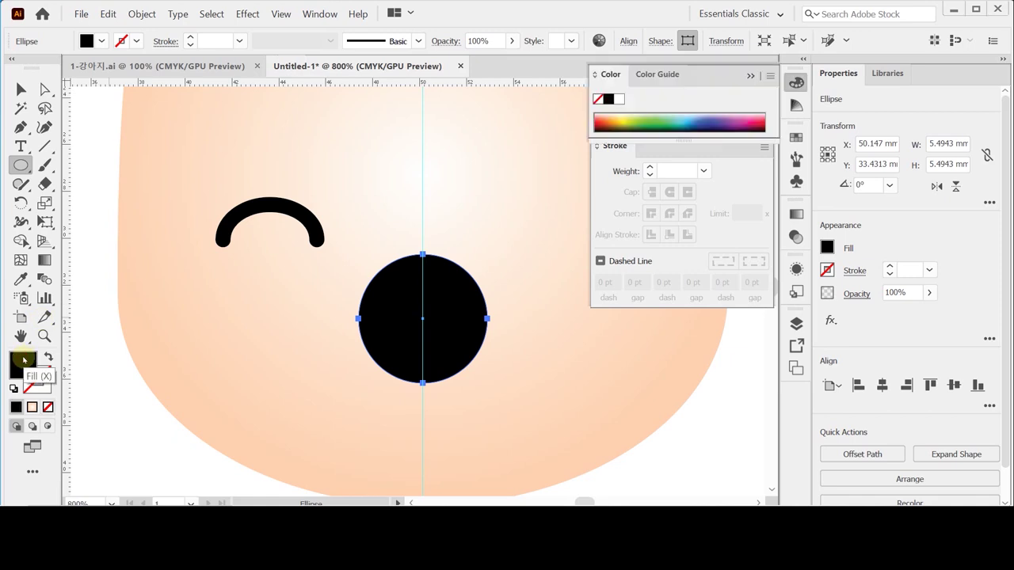
click(45, 89)
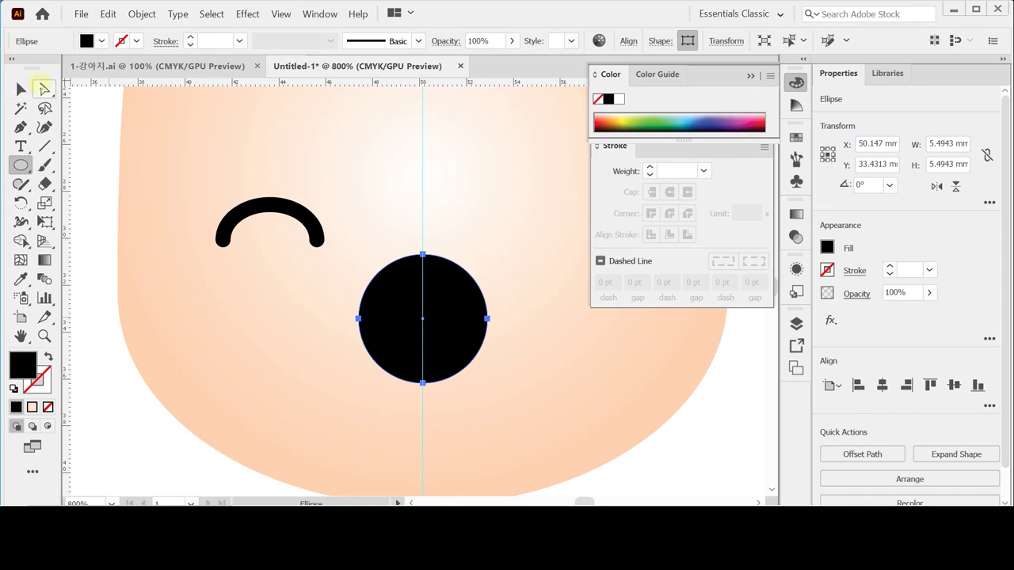
- Flatten the nose circle's upper edge by lowering its top anchor point to Y 32.1842 mm
click(423, 255)
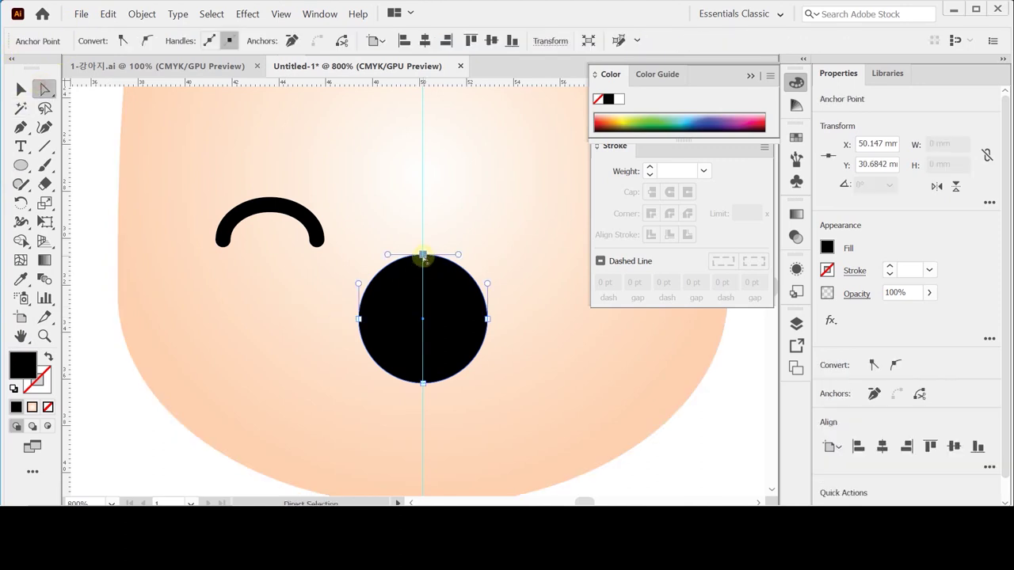
key(Down)
key(Down)
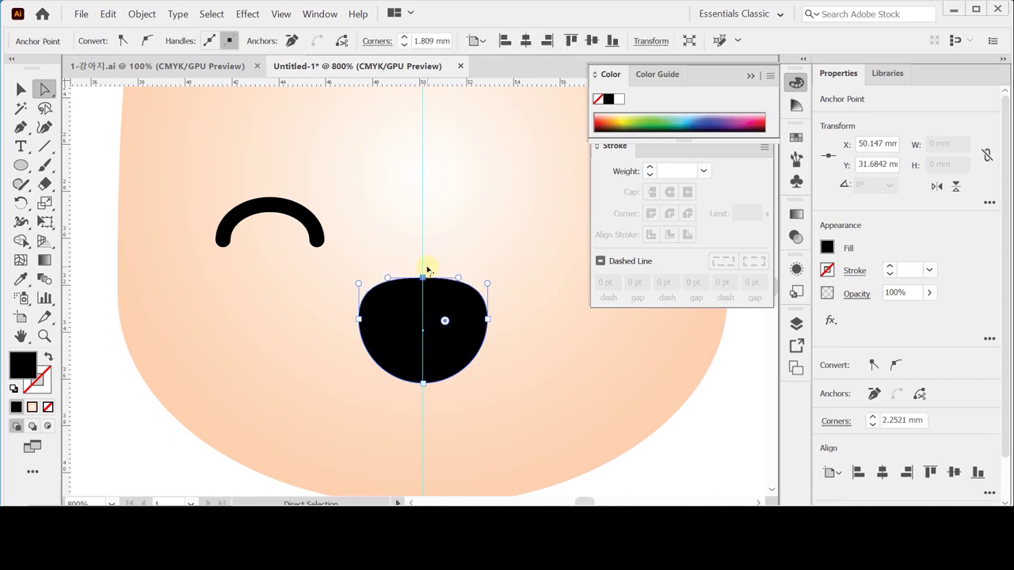
key(Down)
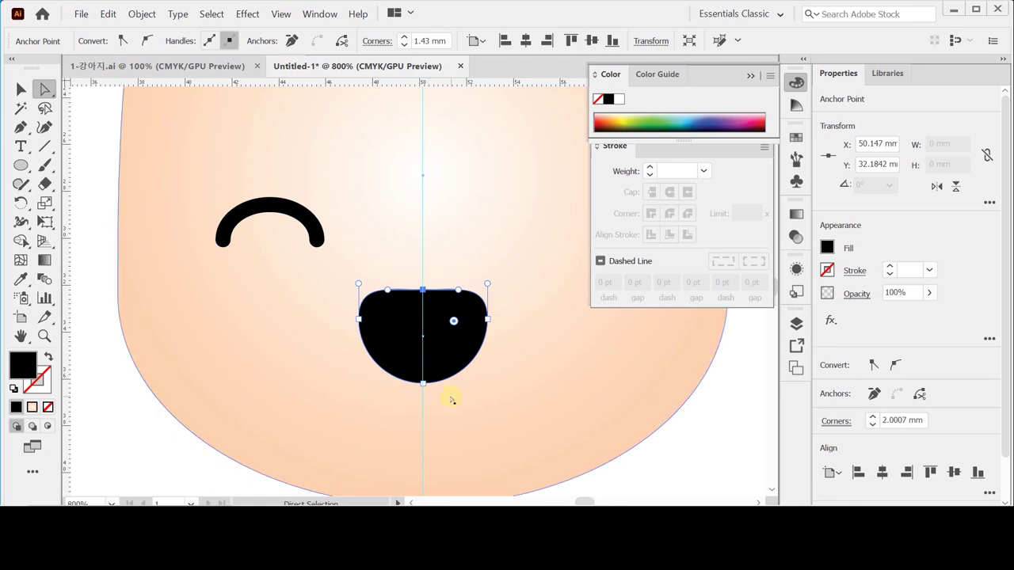
- Taper the nose by moving its bottom anchor point down to about Y 36.94 mm on the centre guide
click(423, 384)
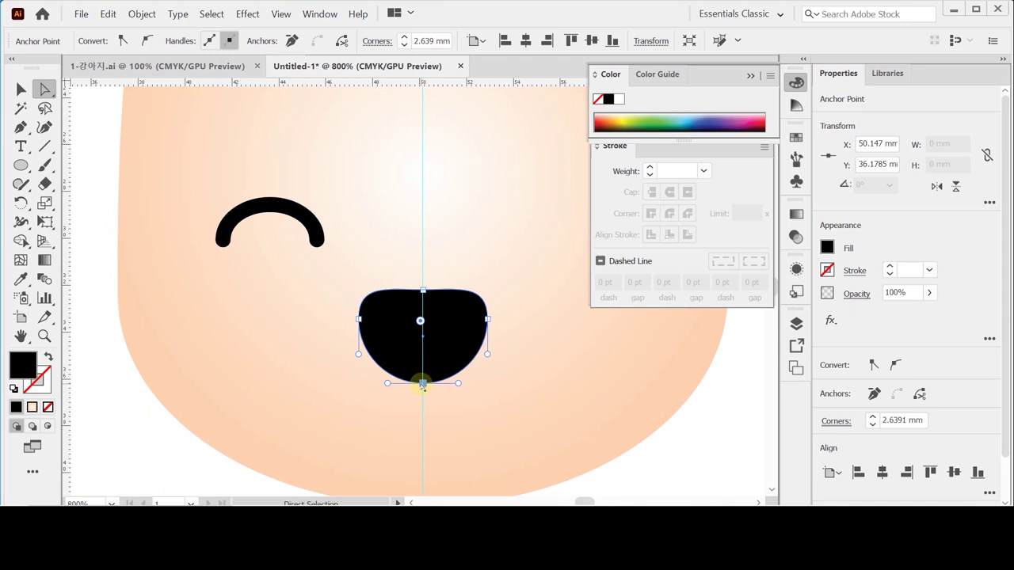
key(Down)
key(Down)
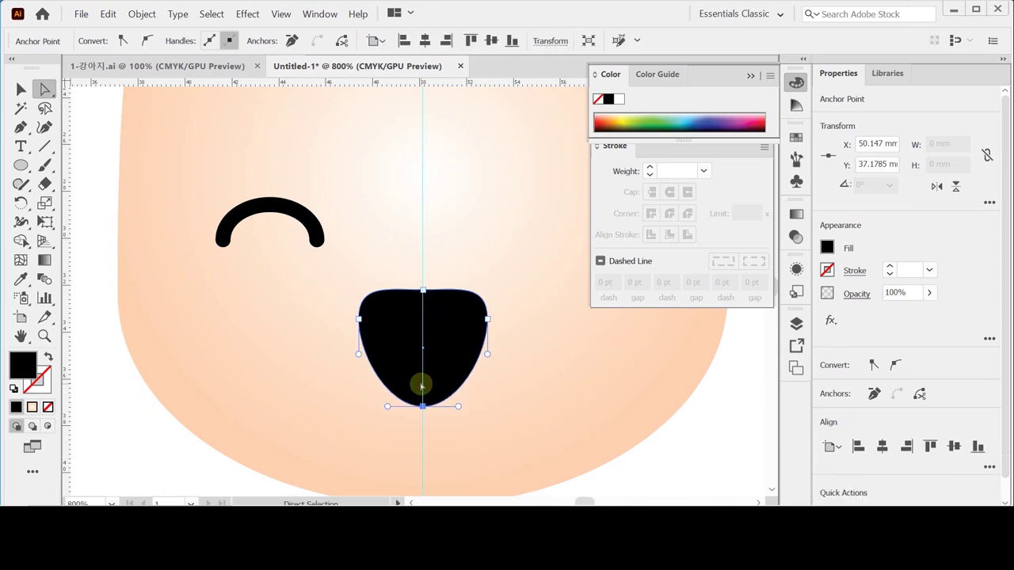
click(422, 406)
drag(422, 407, 423, 402)
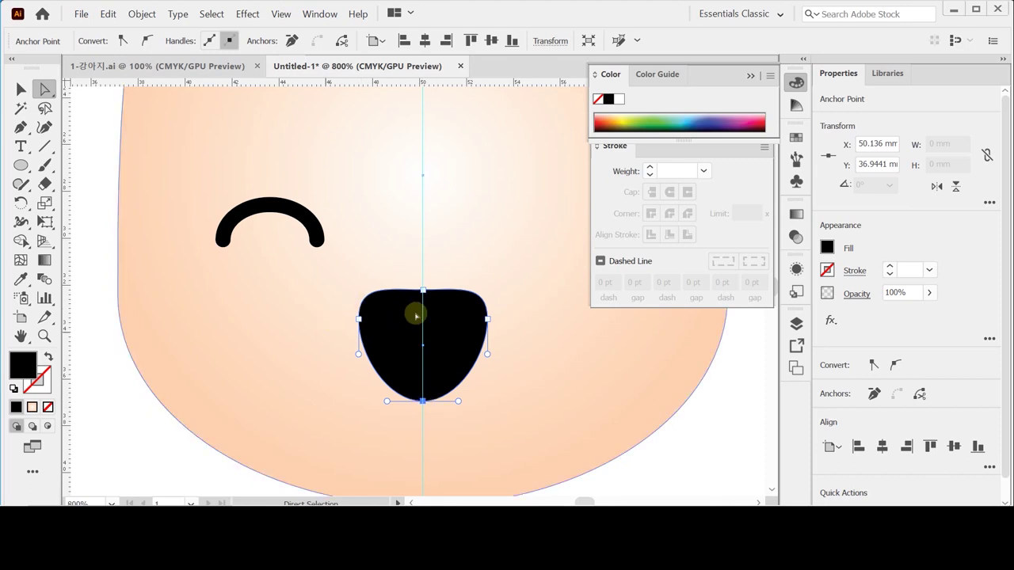
- Scale the nose down to about 4.1 by 3.5 mm and move it up, centred on the vertical guide
drag(449, 341, 449, 313)
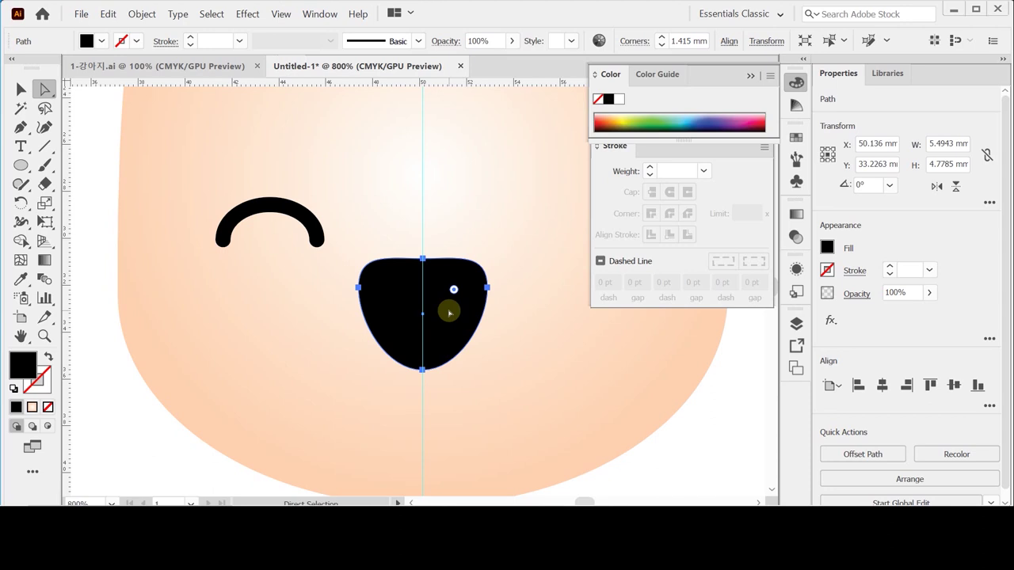
key(ctrl)
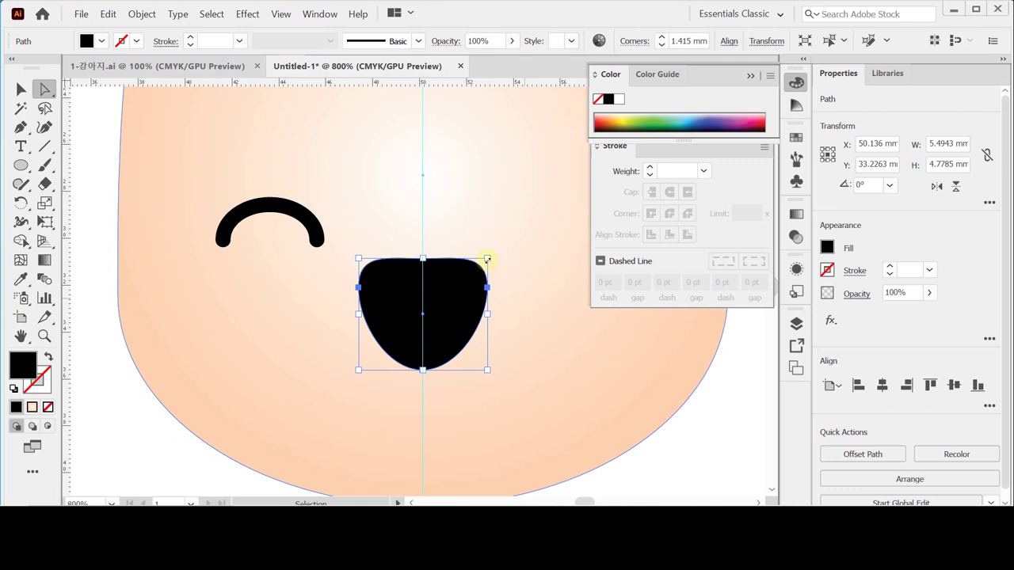
key(ctrl+t)
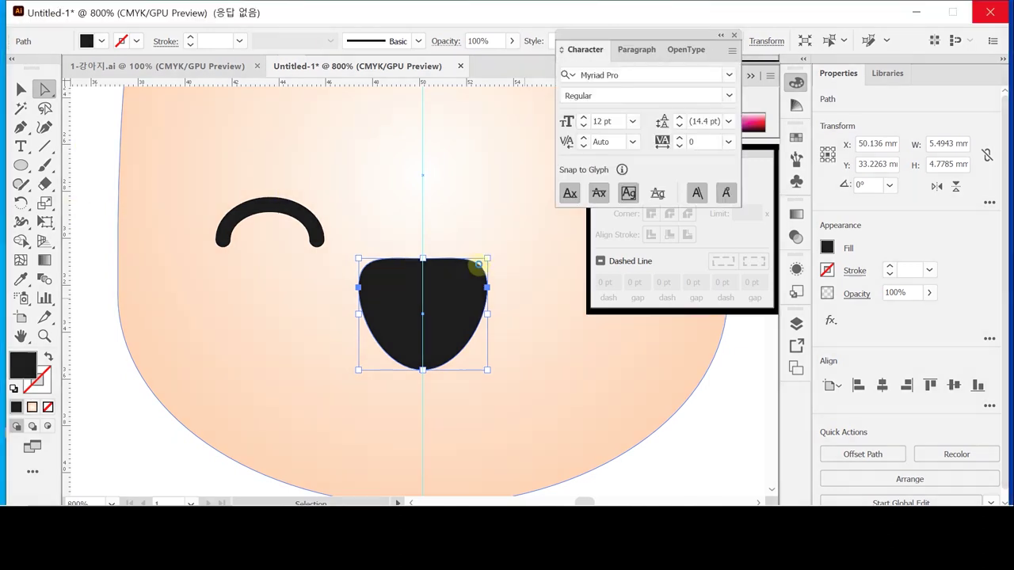
click(459, 287)
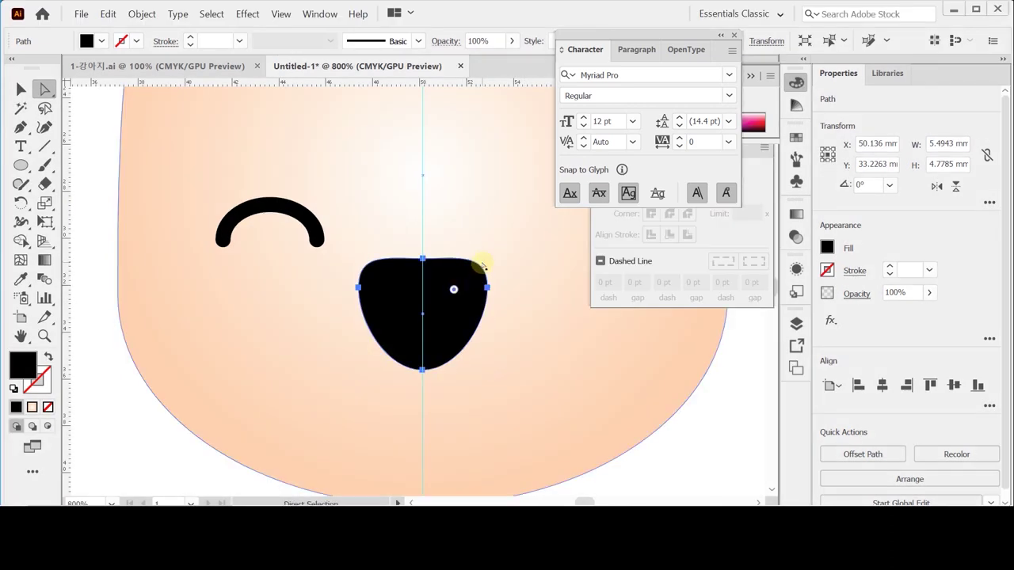
drag(483, 268, 480, 267)
click(21, 88)
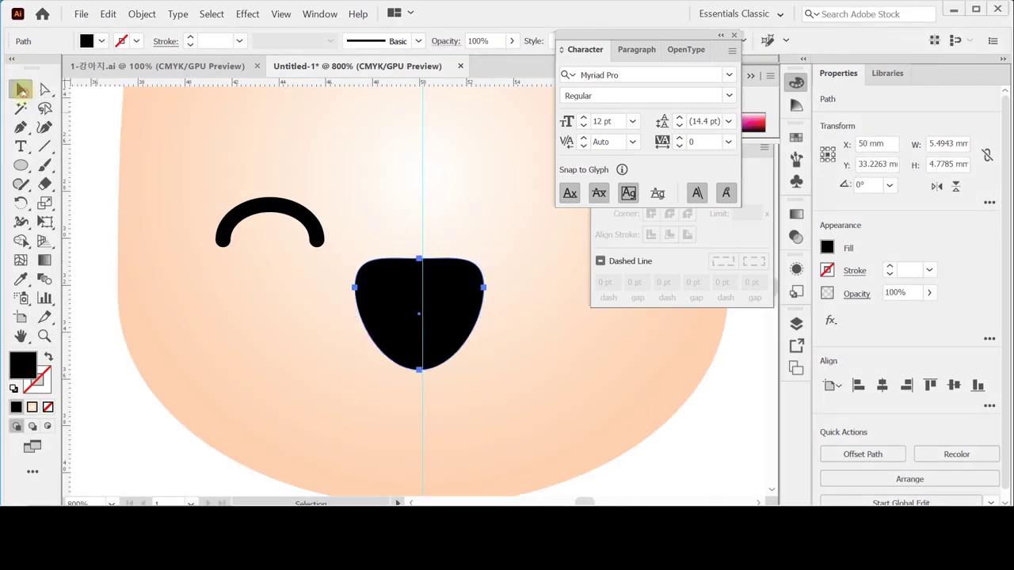
drag(355, 259, 373, 273)
drag(449, 308, 445, 306)
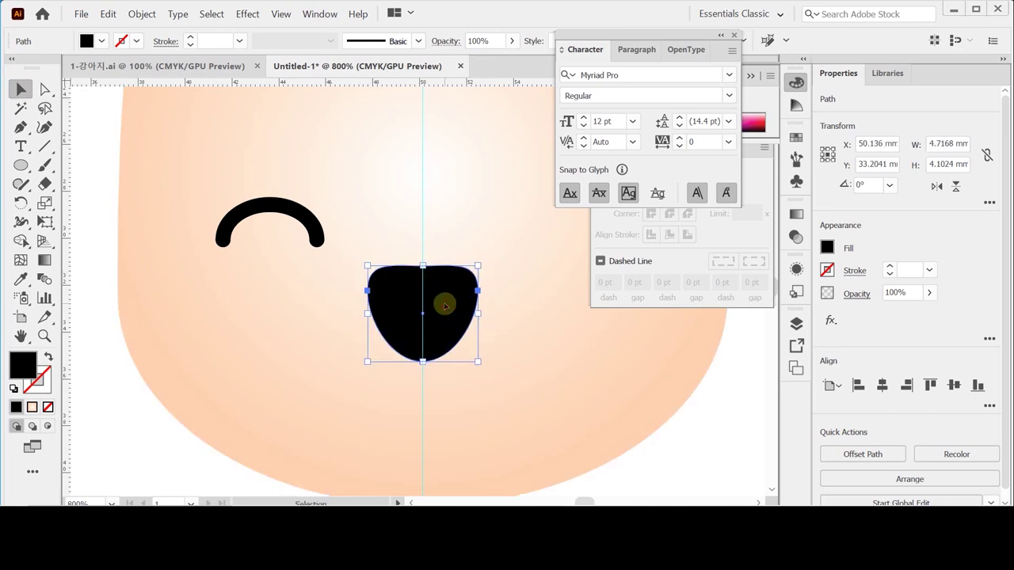
drag(446, 306, 462, 283)
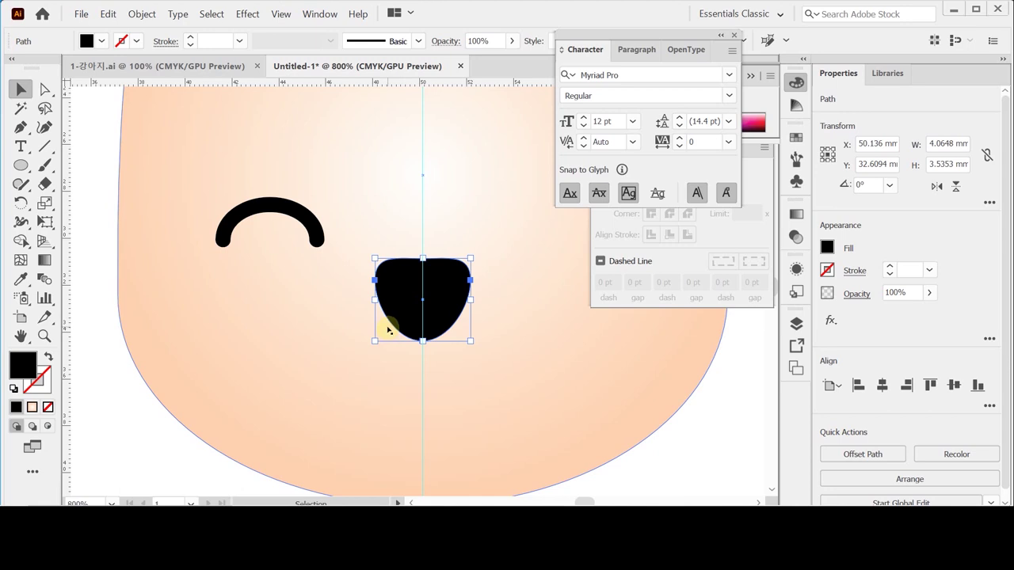
click(111, 380)
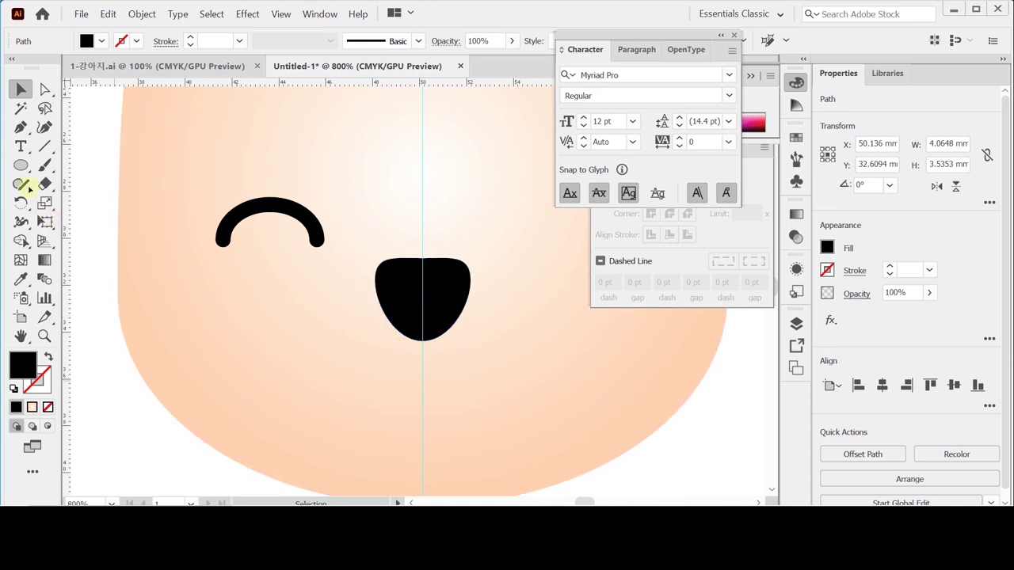
- Draw a tall tongue ellipse about 2.4 by 4.5 mm on the centre guide, overlapping the nose's lower tip
click(21, 165)
drag(358, 302, 296, 240)
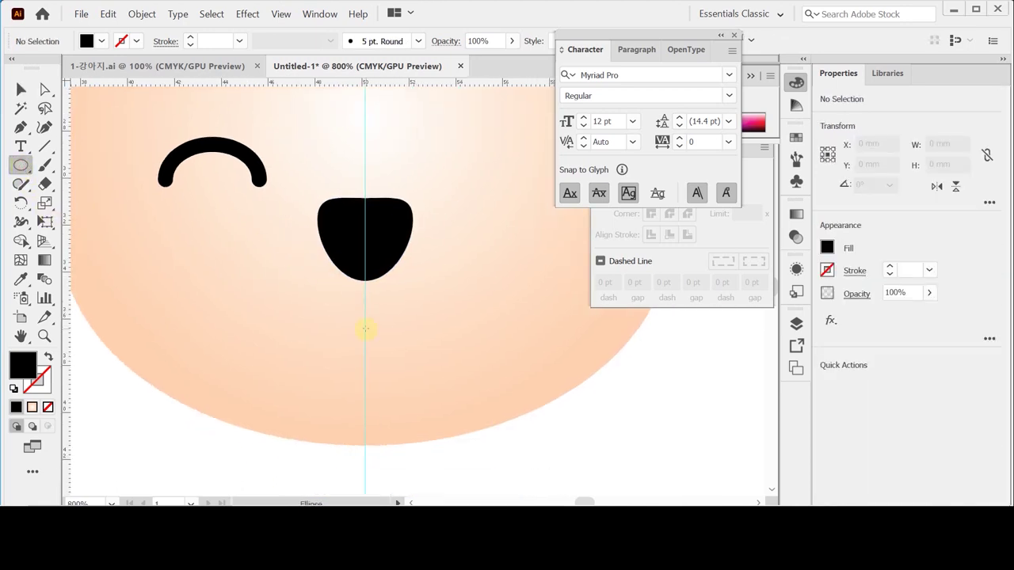
drag(365, 328, 393, 384)
drag(393, 384, 392, 384)
drag(376, 344, 376, 326)
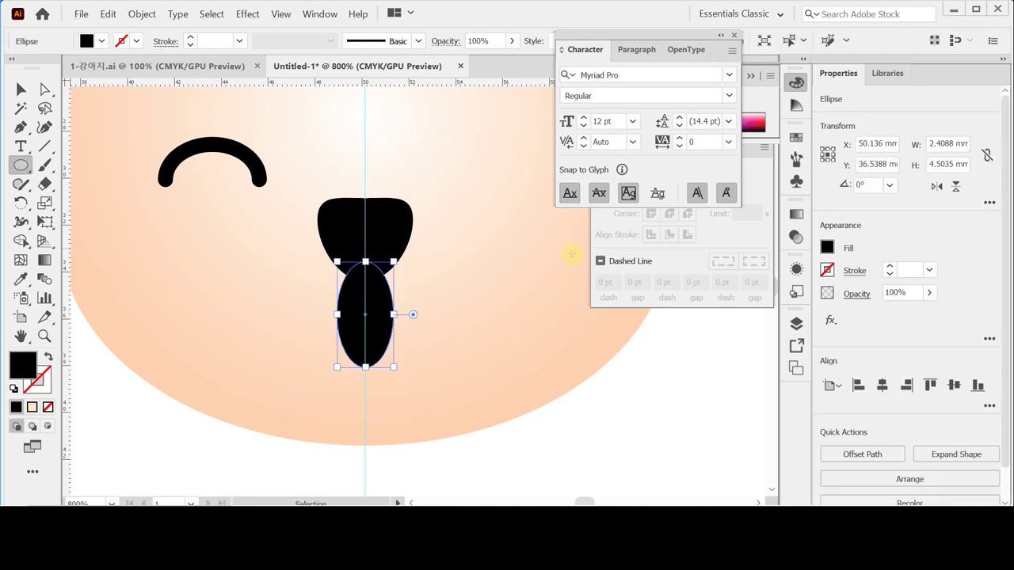
- Undock the Color panel, expand it to show its CMYK sliders, and attach the Stroke panel beneath it
click(789, 79)
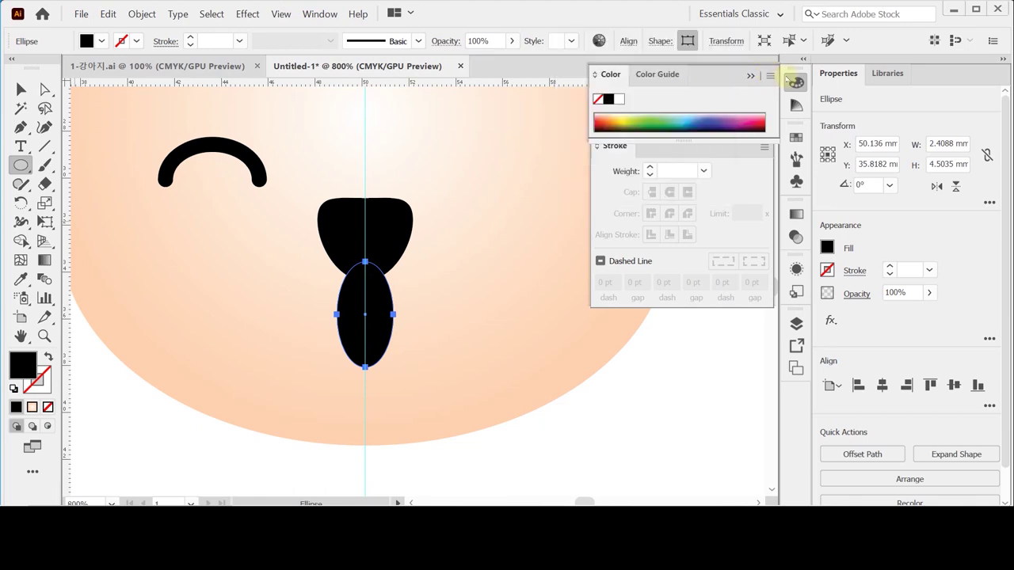
click(796, 82)
mouse_move(796, 82)
mouse_down()
mouse_move(558, 103)
mouse_move(555, 84)
mouse_up()
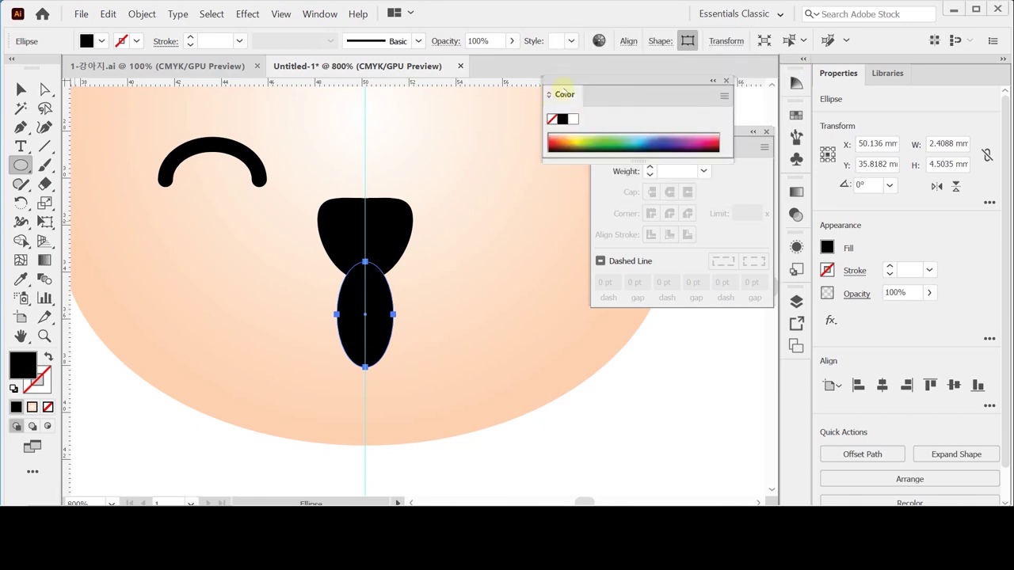
double_click(564, 93)
double_click(564, 94)
click(739, 131)
mouse_move(732, 133)
mouse_down()
mouse_move(684, 253)
mouse_move(686, 242)
mouse_up()
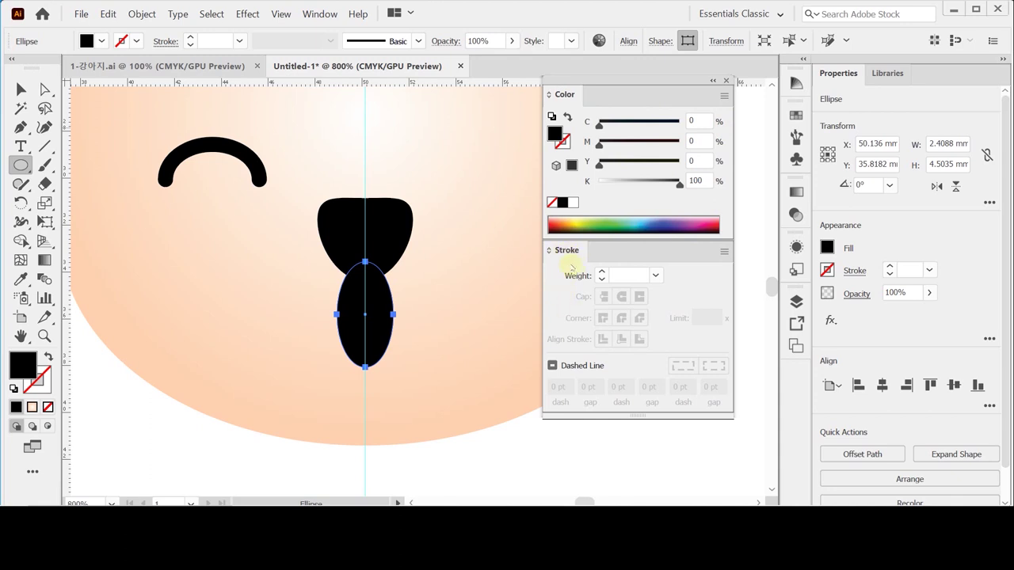
- Fill the tongue ellipse with pink by starting from white and setting magenta to 50%
click(570, 203)
click(696, 141)
text(50)
key(Return)
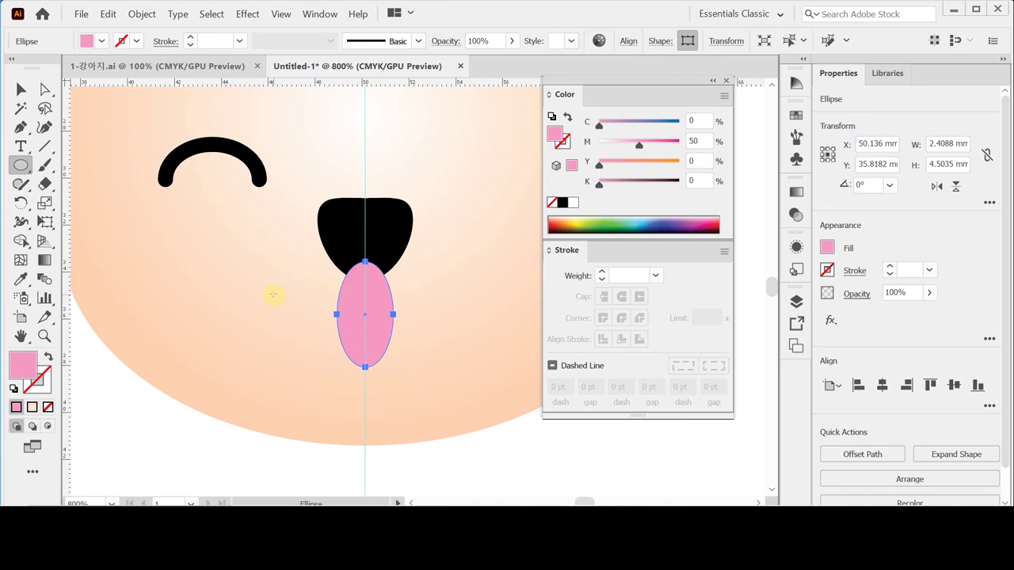
- Draw a muzzle ellipse about 7.6 by 5.4 mm below the eye, with its right edge near the centre guide
drag(222, 249, 364, 351)
drag(364, 358, 378, 361)
drag(317, 298, 316, 282)
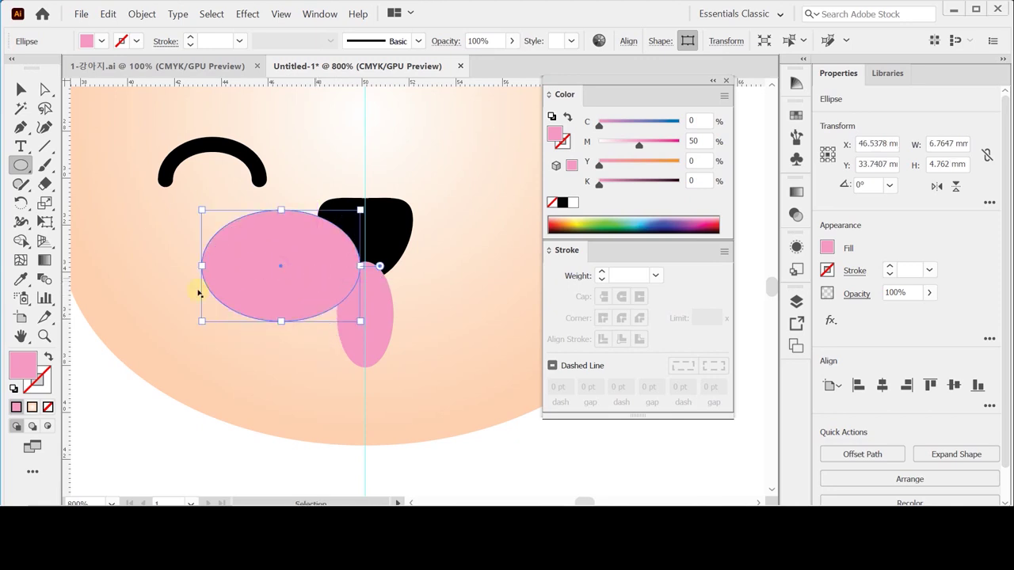
drag(201, 211, 181, 189)
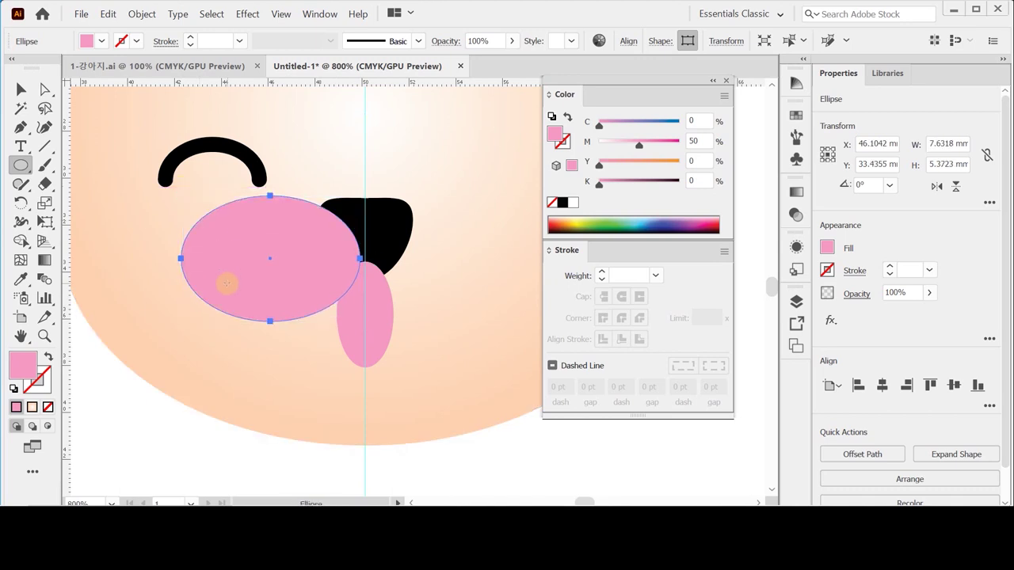
- Fill the muzzle ellipse with white and move it down slightly to about Y 33.57 mm
click(21, 90)
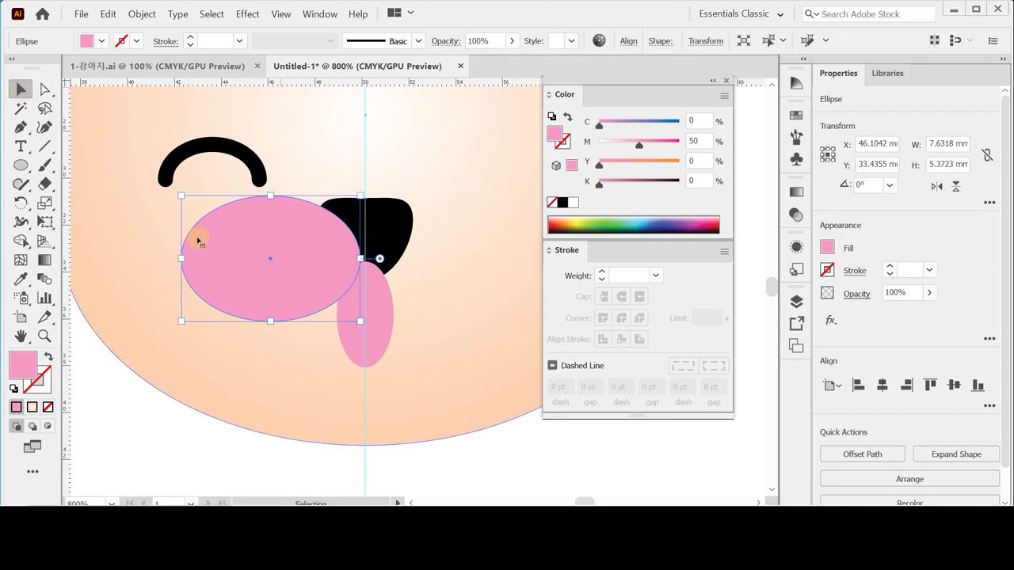
click(574, 203)
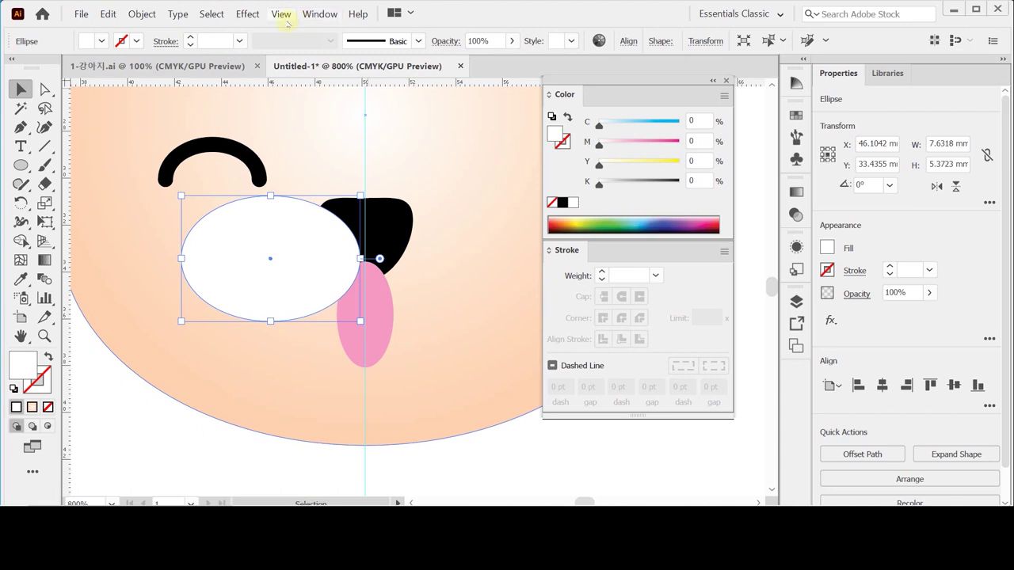
click(281, 15)
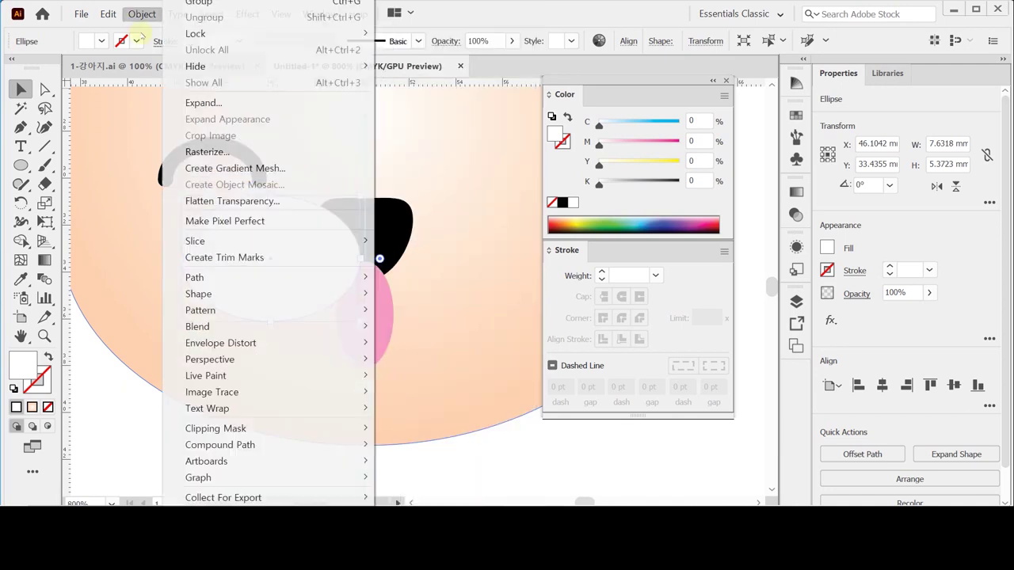
click(139, 20)
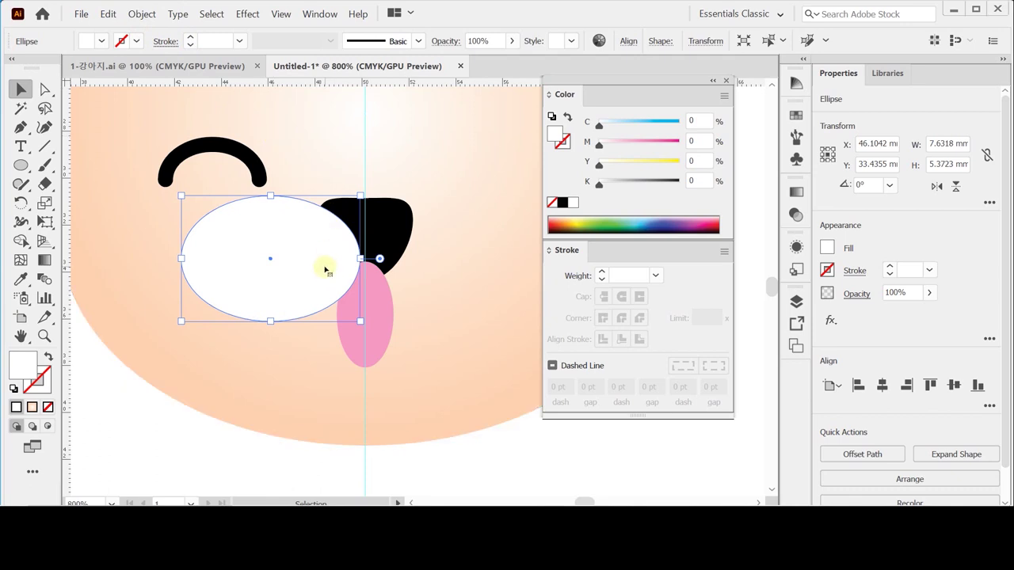
drag(324, 270, 324, 271)
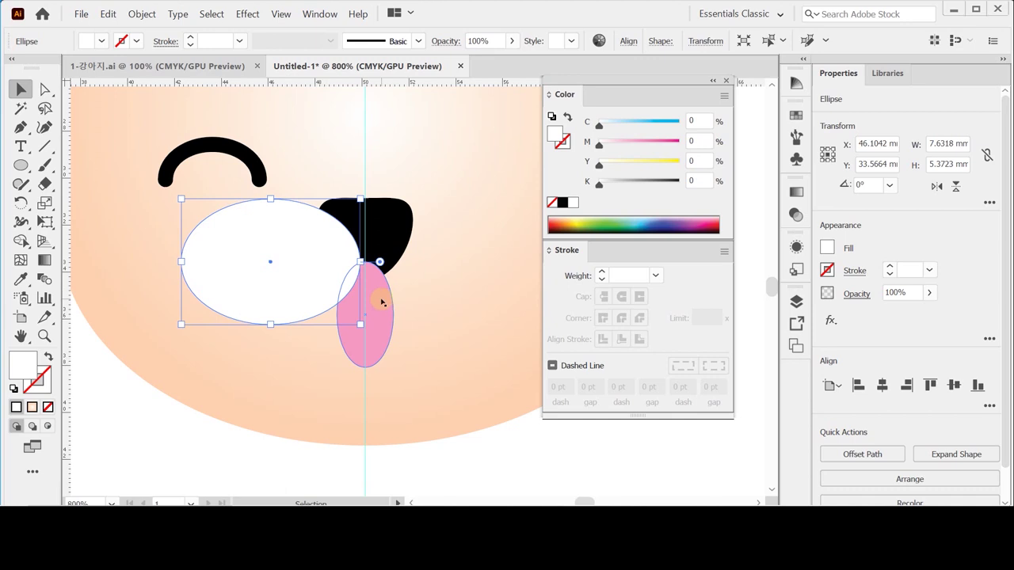
- Bring the black nose to the front of the stacking order, above the muzzle and tongue
click(381, 298)
click(380, 219)
right_click(380, 219)
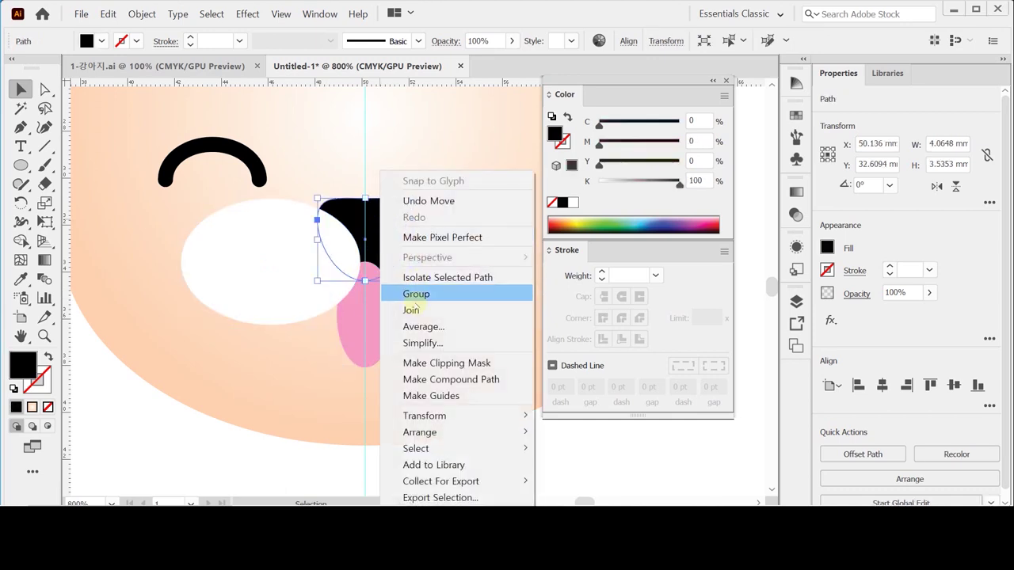
mouse_move(440, 434)
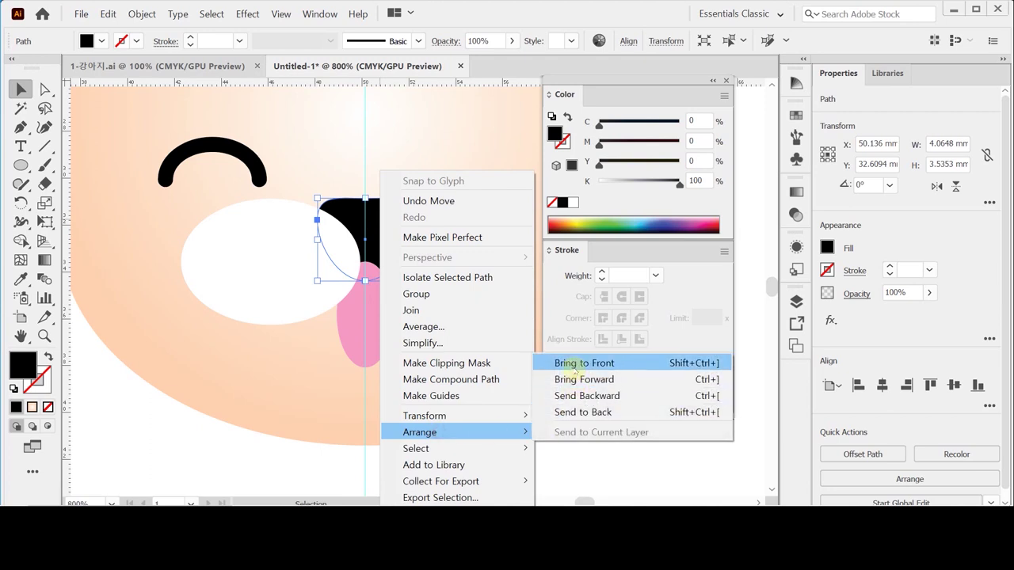
click(576, 366)
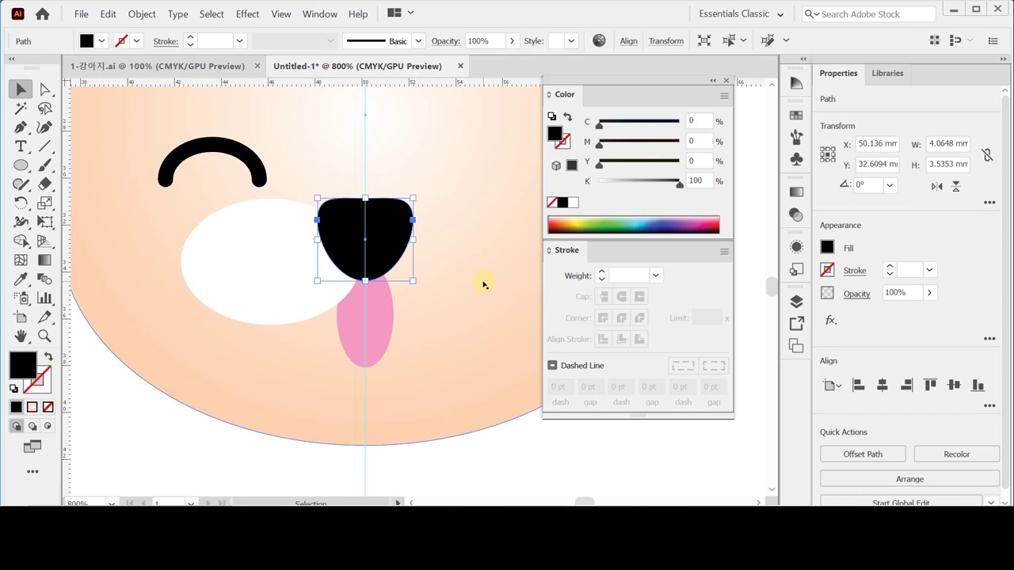
- Move the white muzzle ellipse straight down to about Y 33.72 mm
click(273, 272)
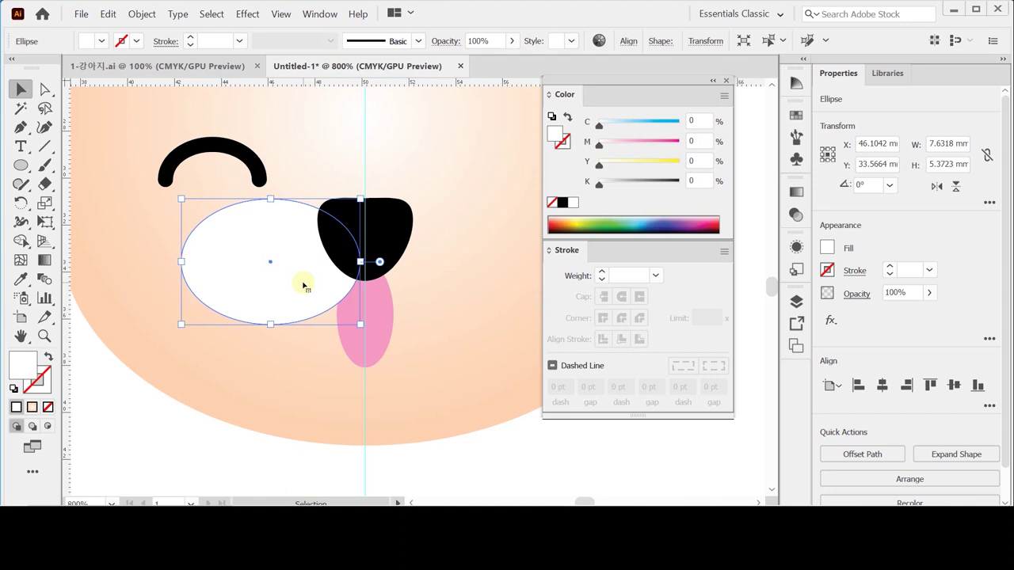
shift+click(301, 288)
click(300, 291)
drag(301, 291, 301, 297)
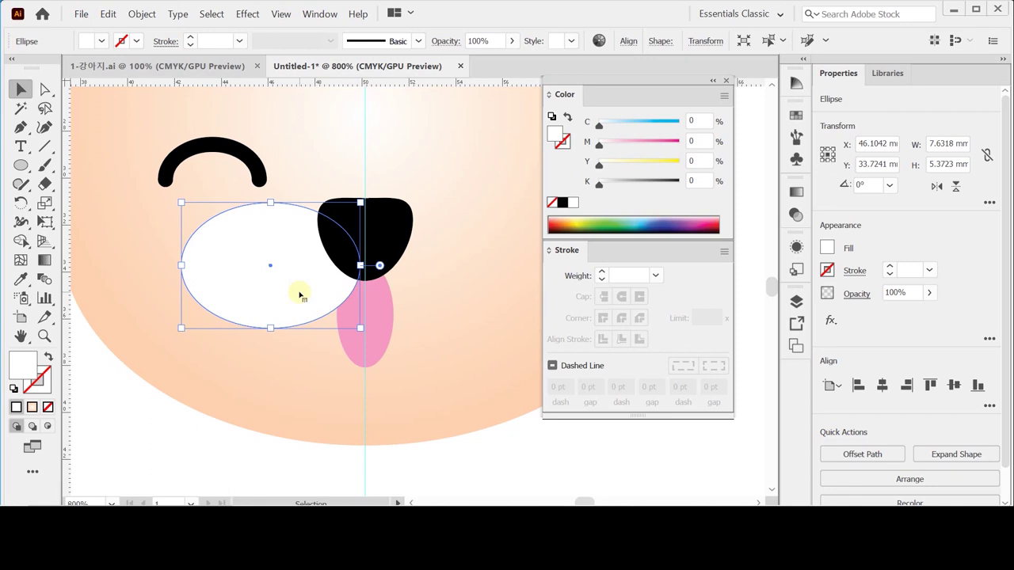
- Duplicate the white muzzle ellipse in place and turn the copy into an unfilled outline with a K 60 stroke
click(304, 310)
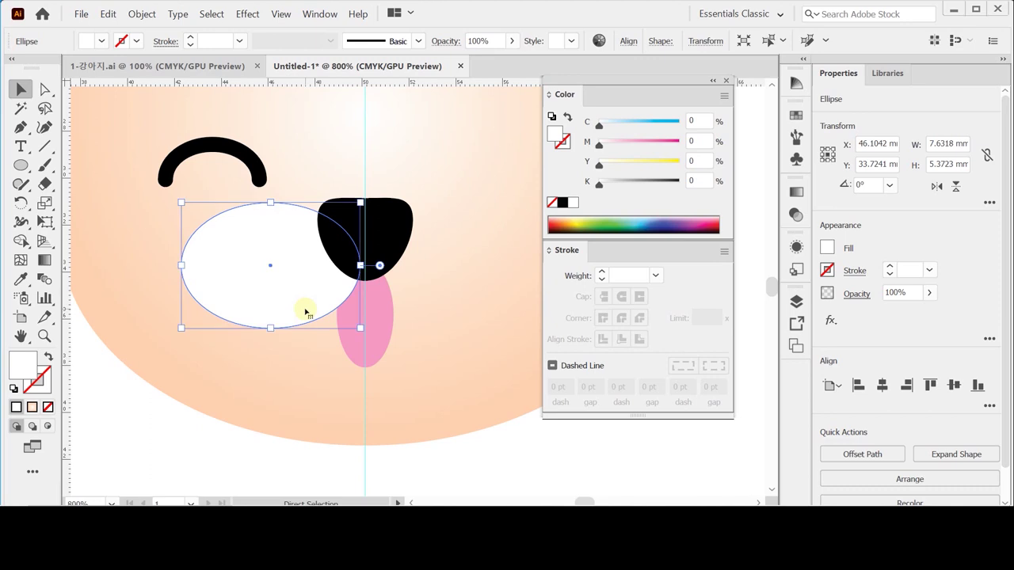
ctrl+click(307, 309)
click(307, 309)
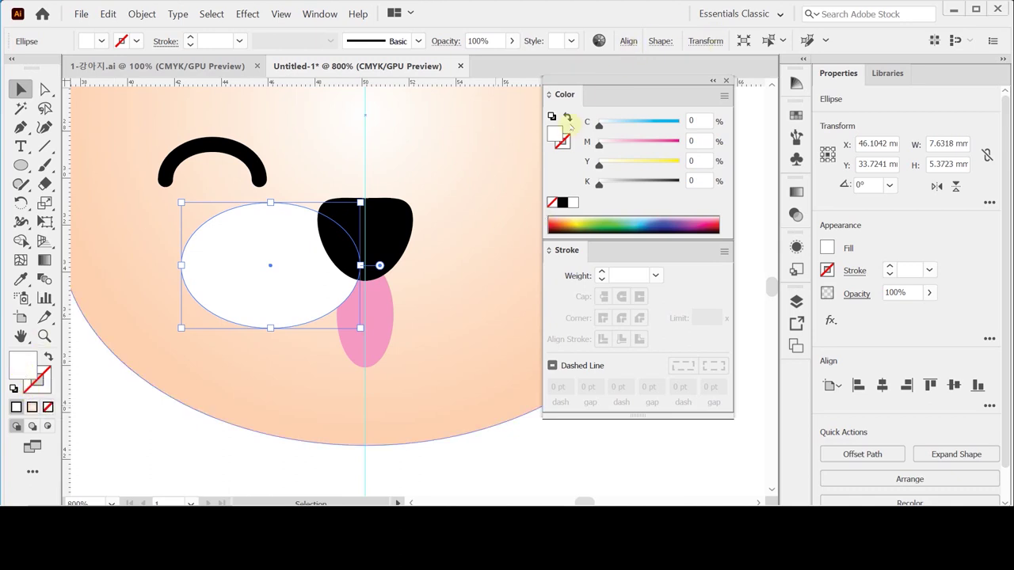
click(568, 116)
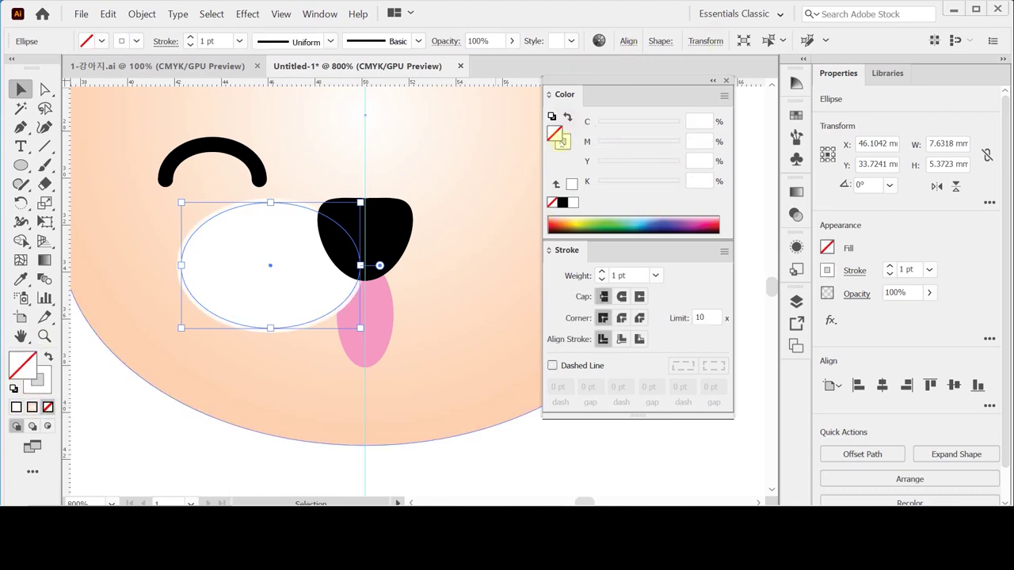
click(564, 141)
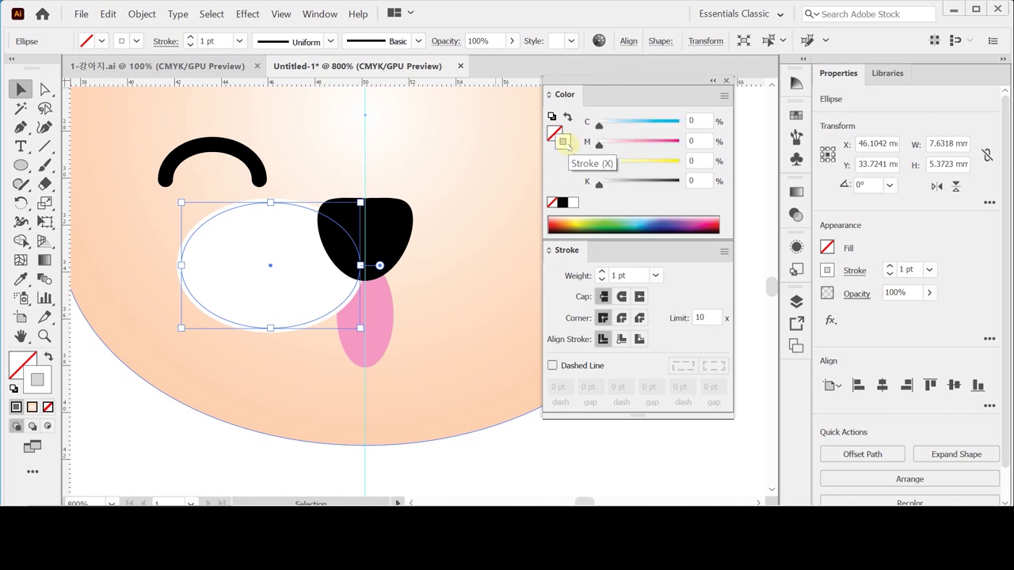
click(701, 180)
text(60)
key(Return)
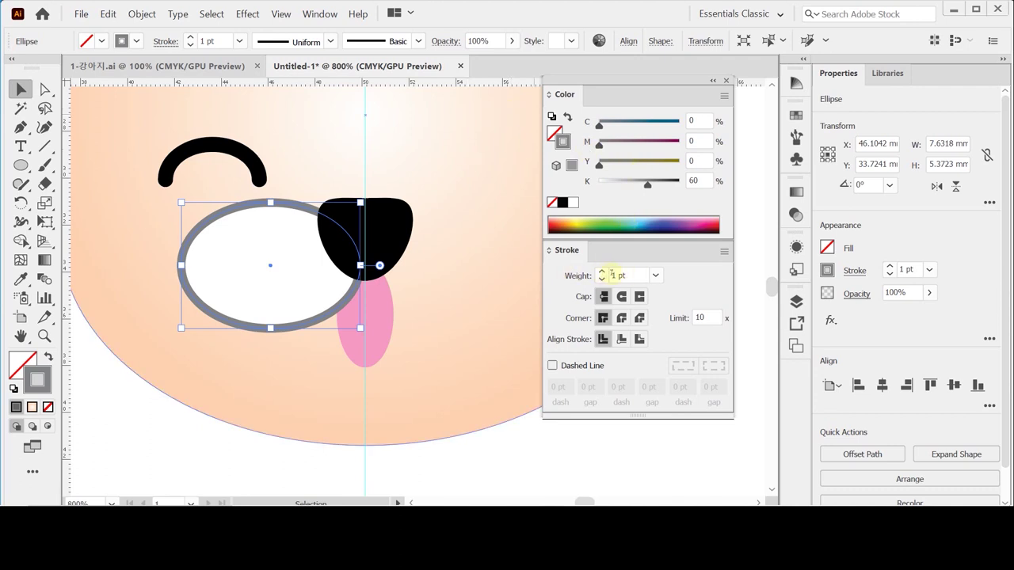
- Apply a round cap to the grey muzzle outline and delete its top anchor point to form the mouth line
click(621, 297)
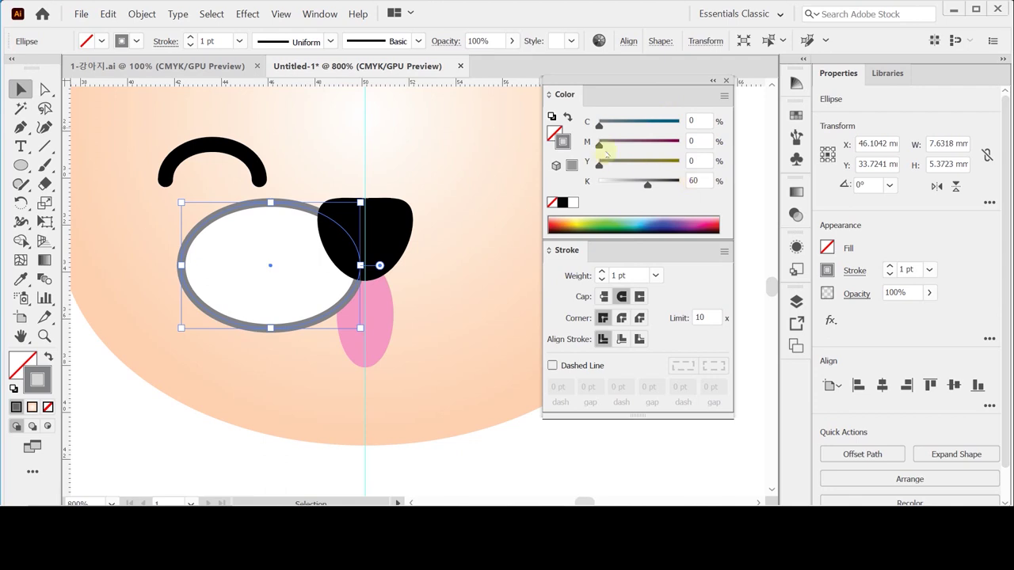
click(47, 89)
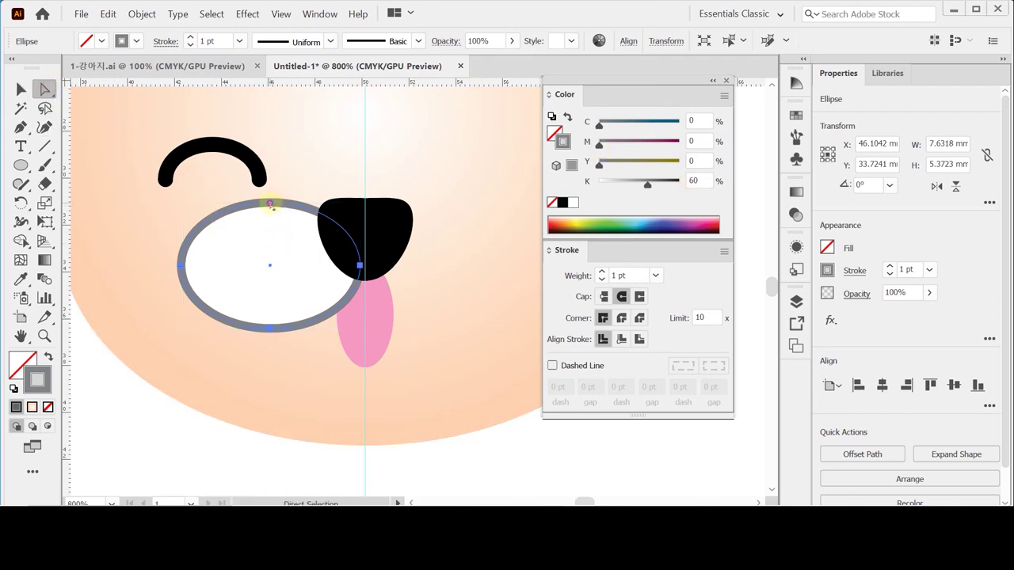
click(271, 205)
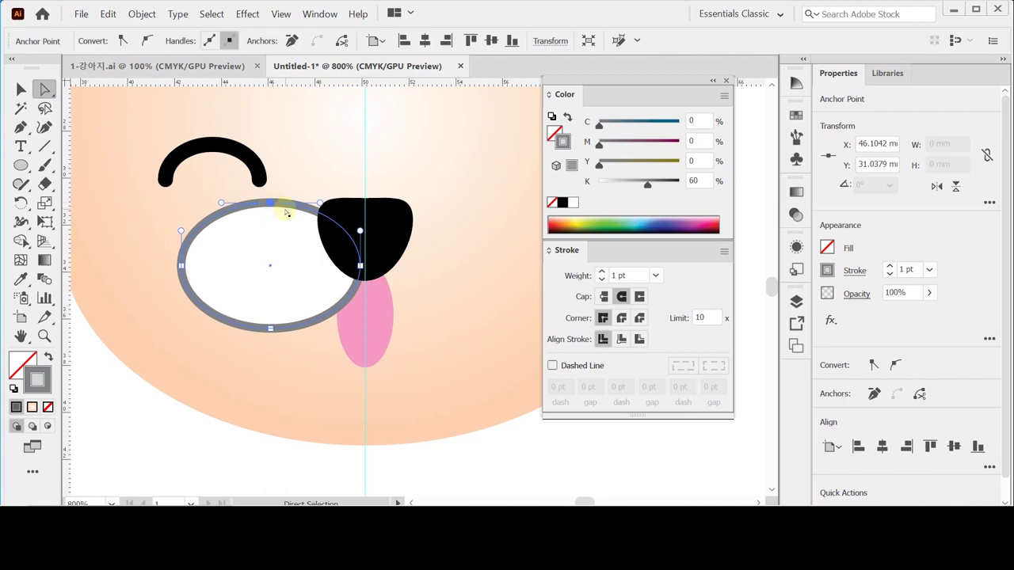
key(Delete)
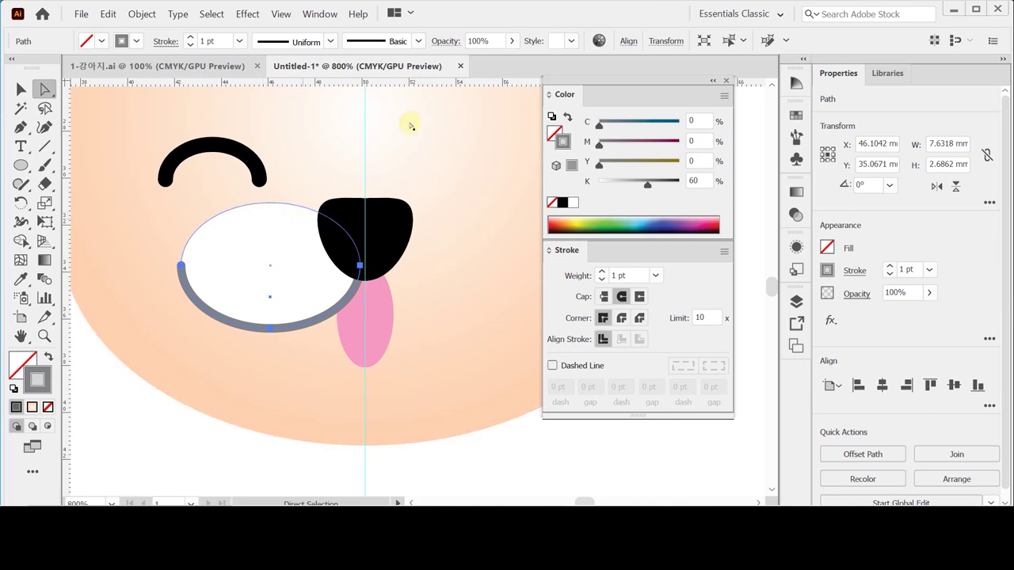
key(ctrl)
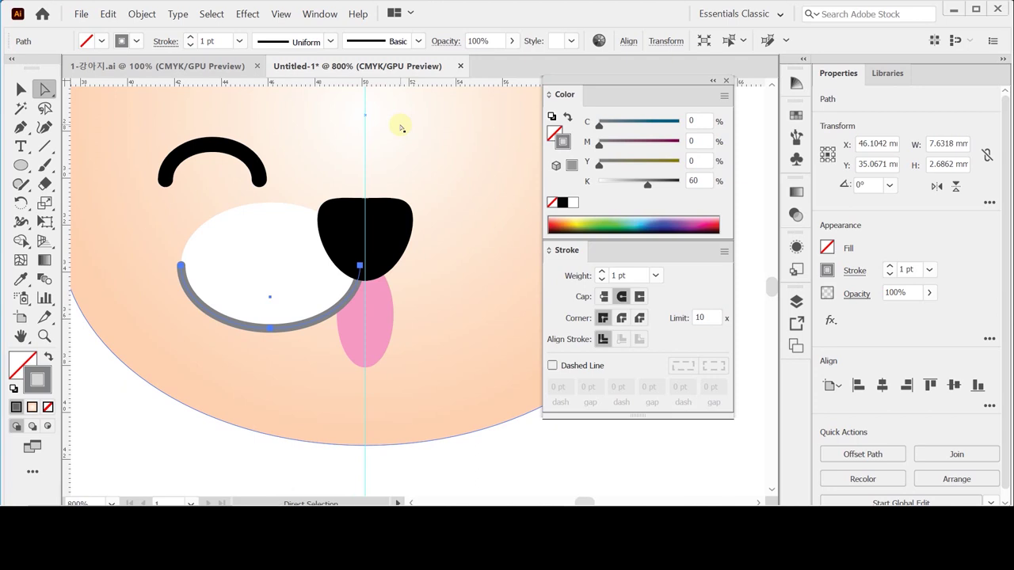
drag(340, 227, 442, 440)
drag(345, 247, 355, 254)
click(111, 196)
- Draw an upright ellipse about 5.4 by 9.4 mm inside the ear above the closed eye
key(l)
key(ctrl+space)
alt+click(307, 193)
drag(391, 289, 236, 206)
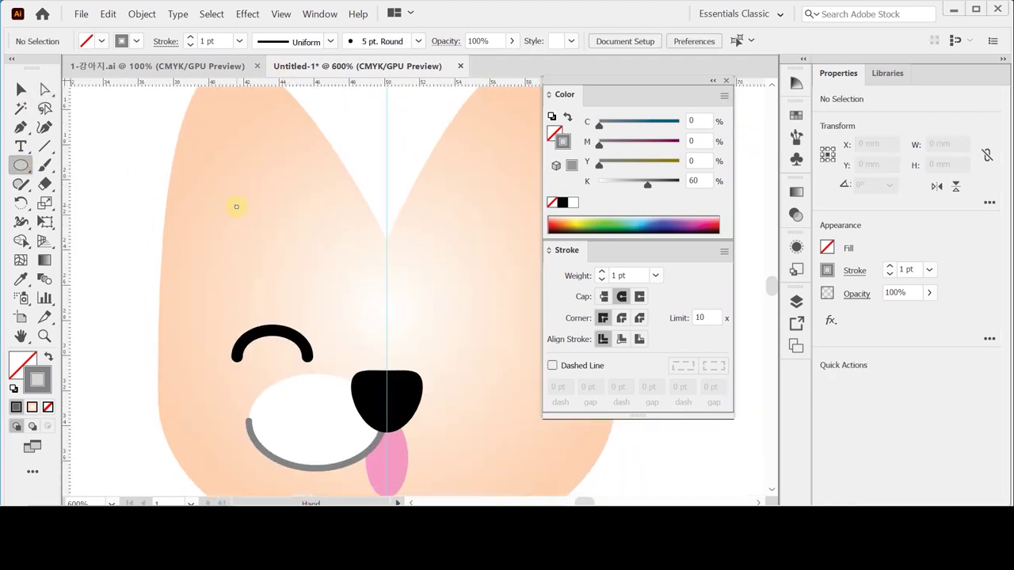
drag(223, 139, 318, 303)
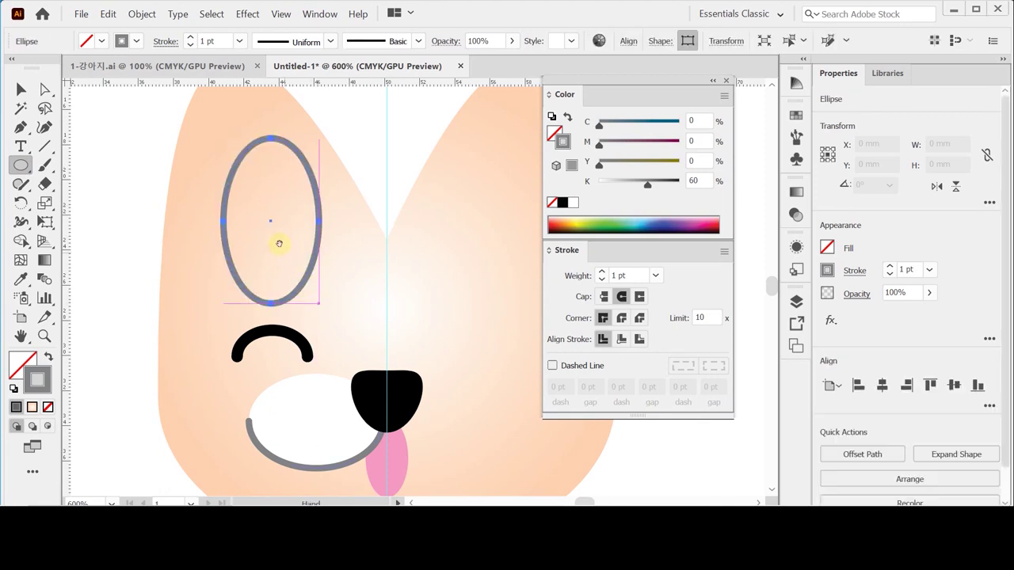
drag(280, 251, 289, 304)
- Move the ear ellipse to about X 42.33, Y 21.11 mm and give it a K 10 fill without a stroke
click(567, 117)
mouse_move(301, 265)
mouse_down()
mouse_move(270, 245)
mouse_move(280, 243)
mouse_up()
click(555, 133)
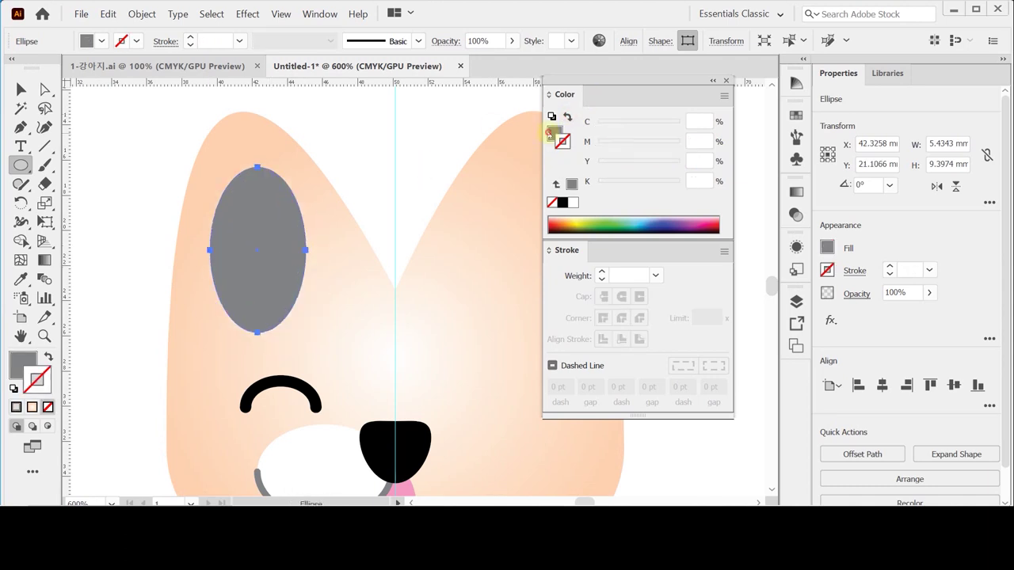
click(697, 180)
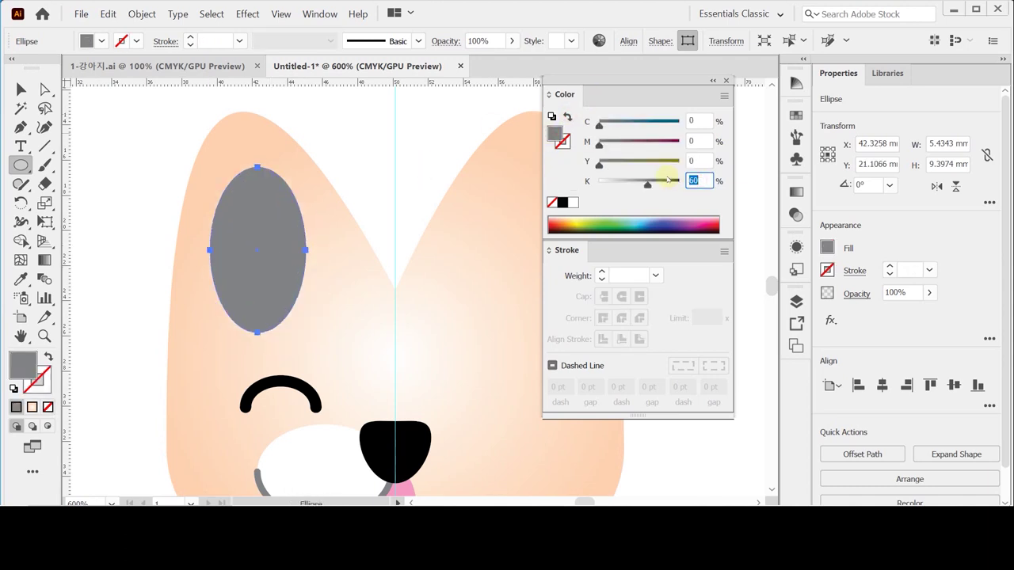
text(10)
key(Return)
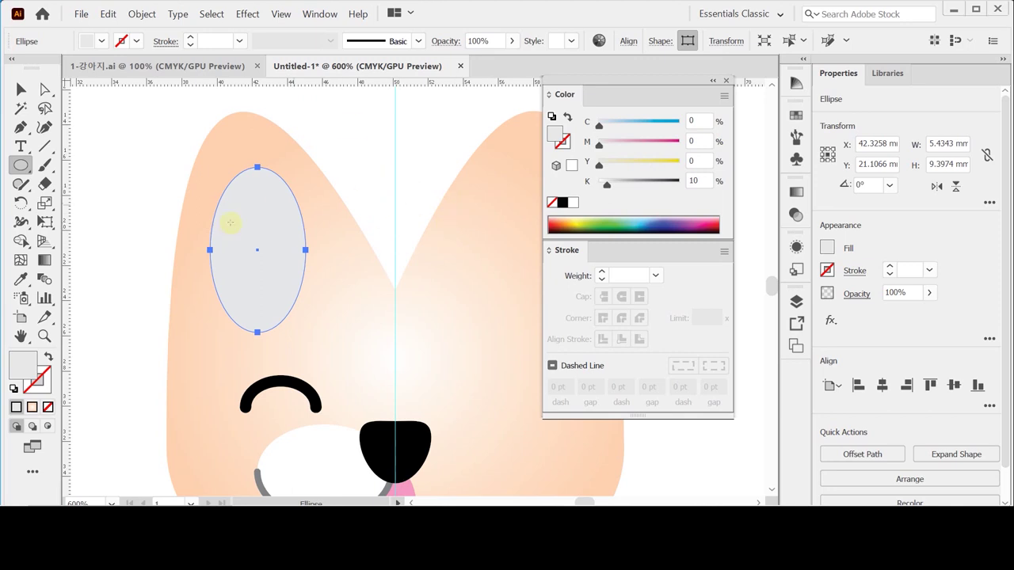
- Delete the bottom anchor point of the light grey ear ellipse to form a half-ellipse inner ear
key(ctrl)
ctrl+click(258, 333)
click(282, 339)
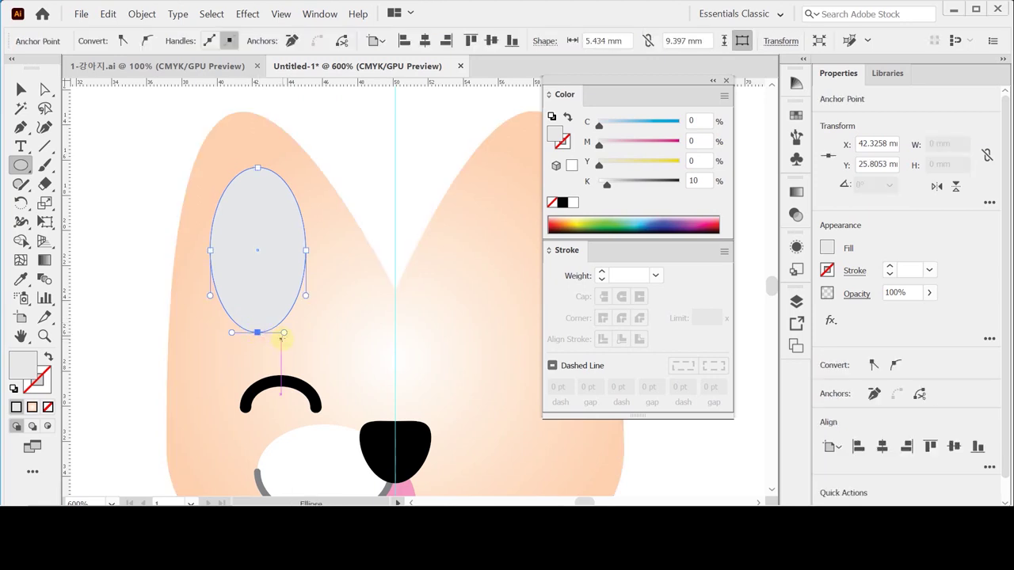
key(Delete)
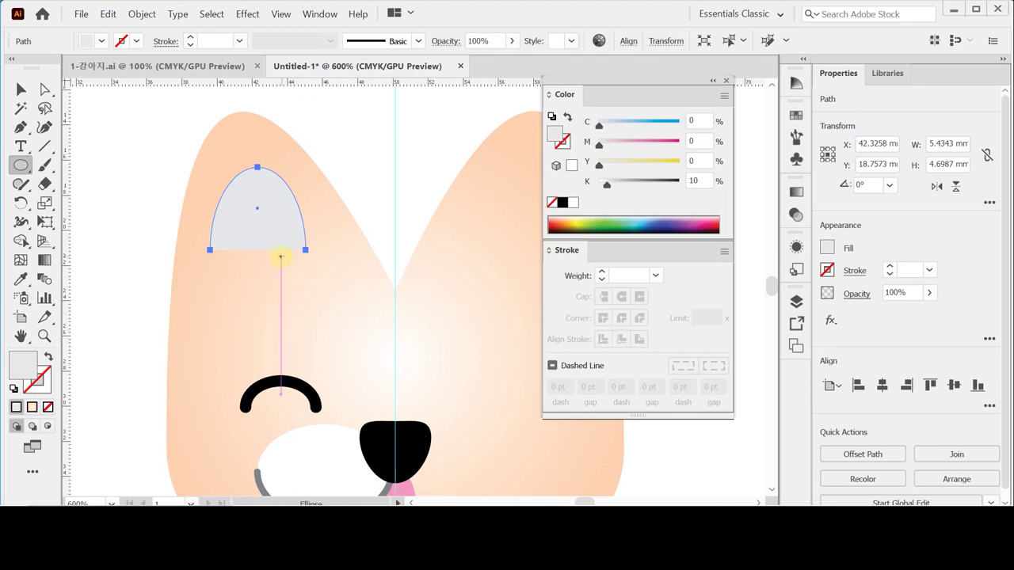
- Rotate the inner ear shape about 15.8° to follow the ear and stretch it to about 5.8 by 7.0 mm
click(22, 89)
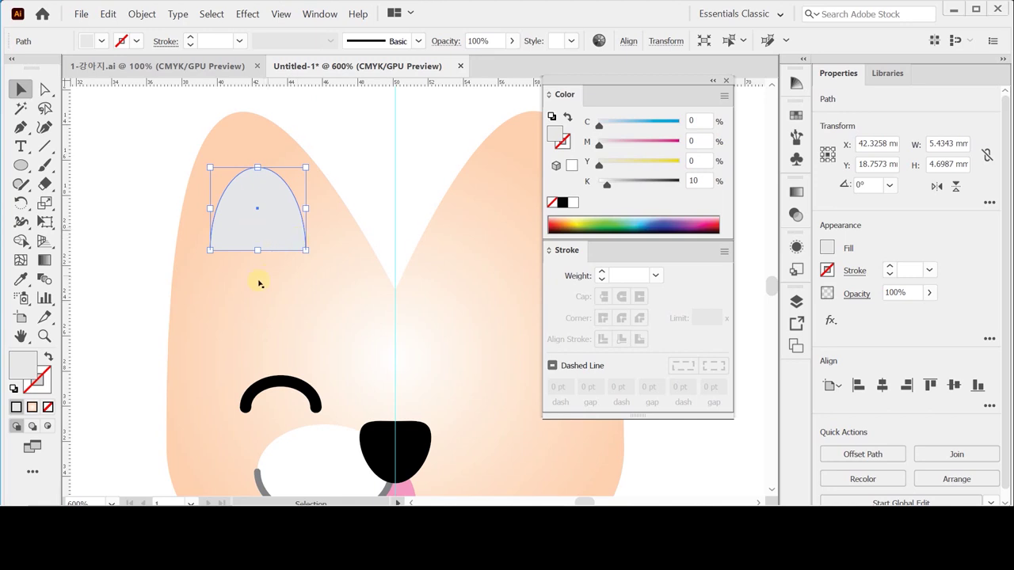
drag(258, 250, 306, 266)
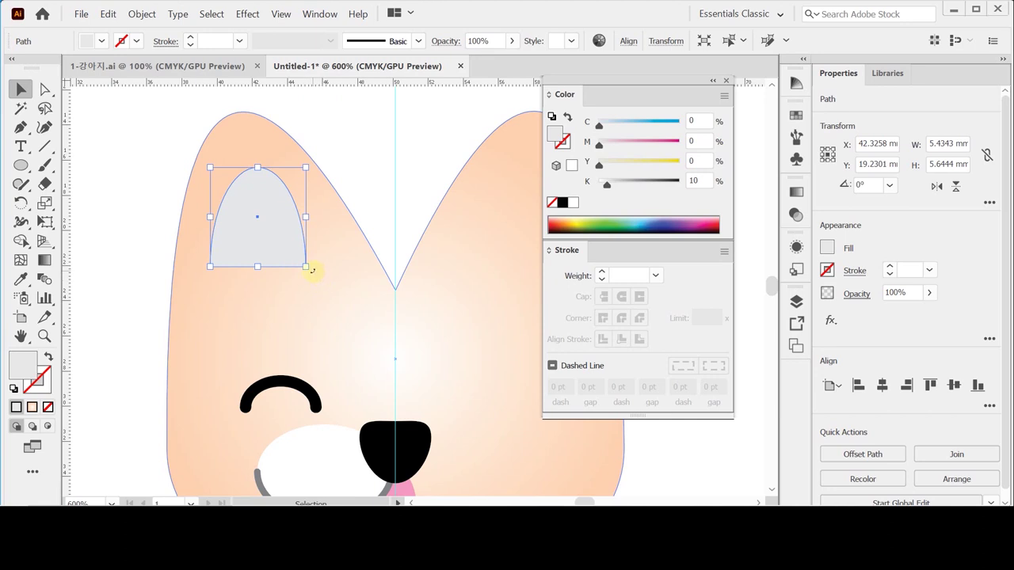
drag(312, 271, 275, 276)
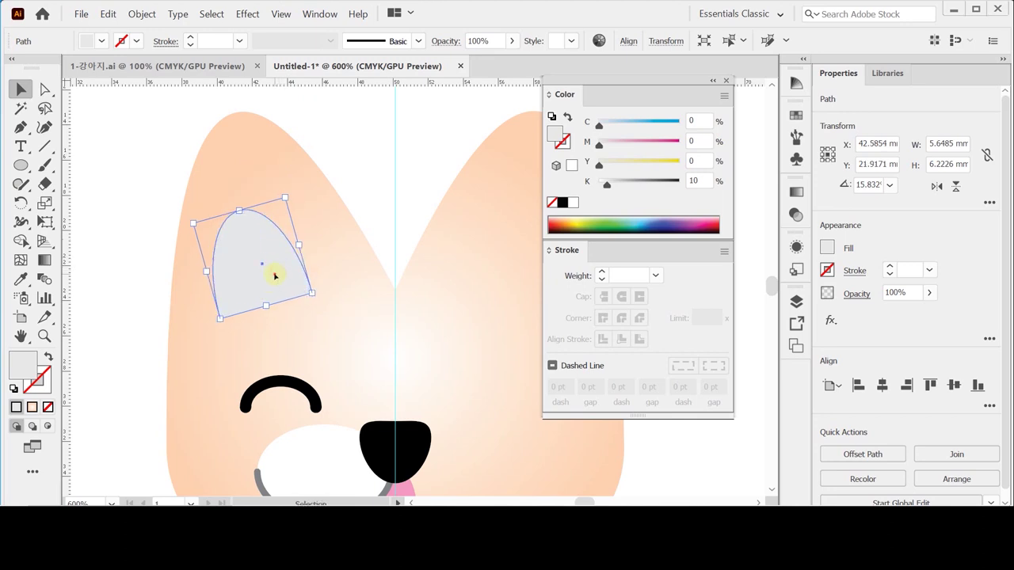
drag(237, 206, 237, 192)
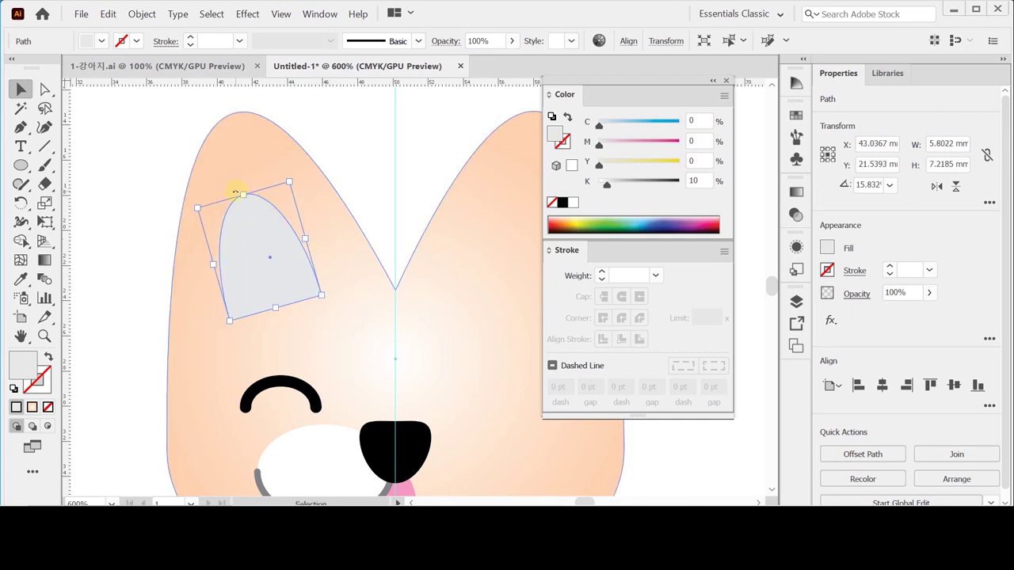
drag(249, 225, 259, 232)
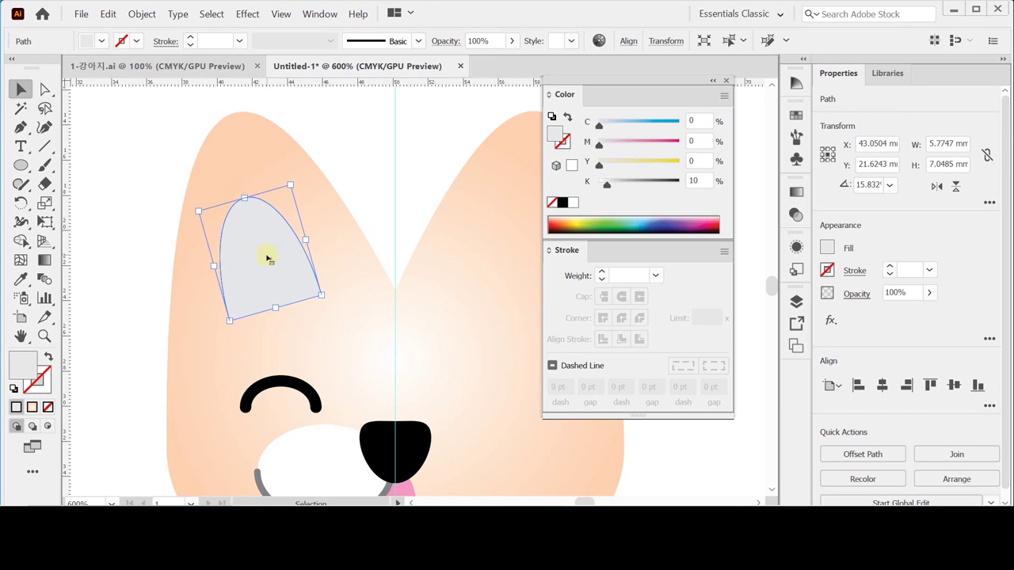
- Hide and show the bounding box of the selected inner ear shape
key(ctrl+shift+b)
drag(427, 359, 399, 292)
key(ctrl+shift+b)
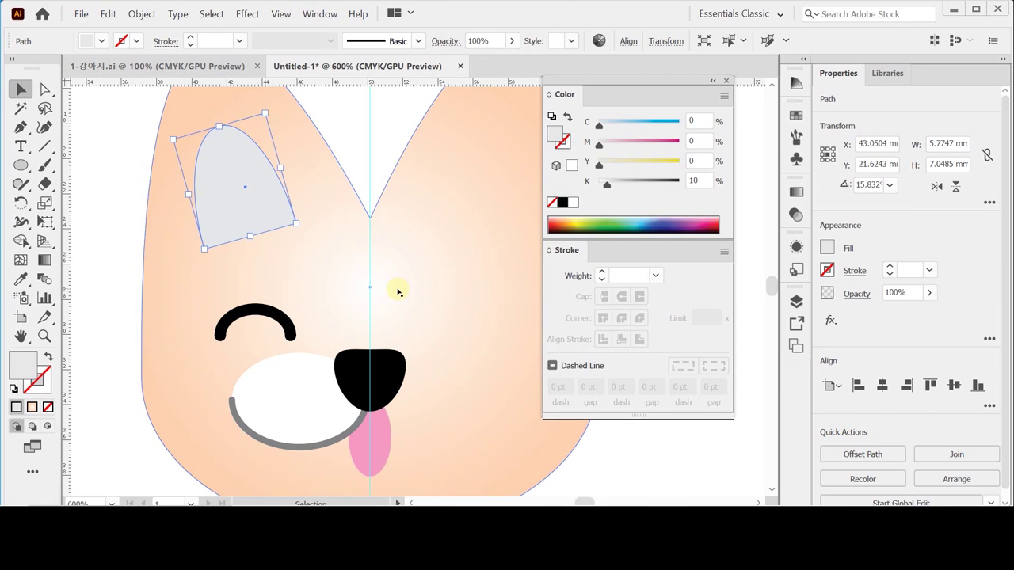
key(ctrl+shift+b)
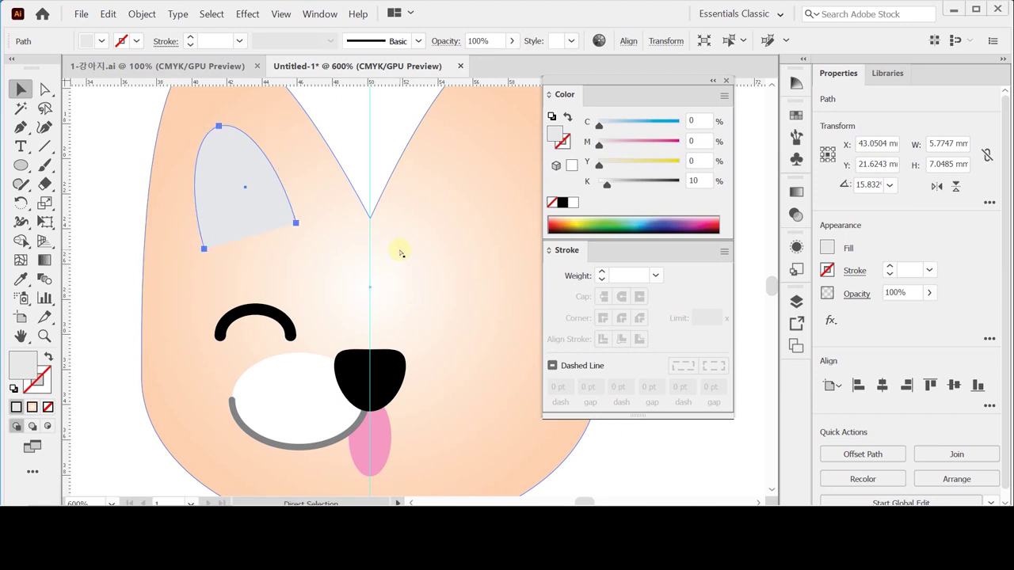
key(ctrl+minus)
drag(326, 235, 215, 231)
key(ctrl+shift+b)
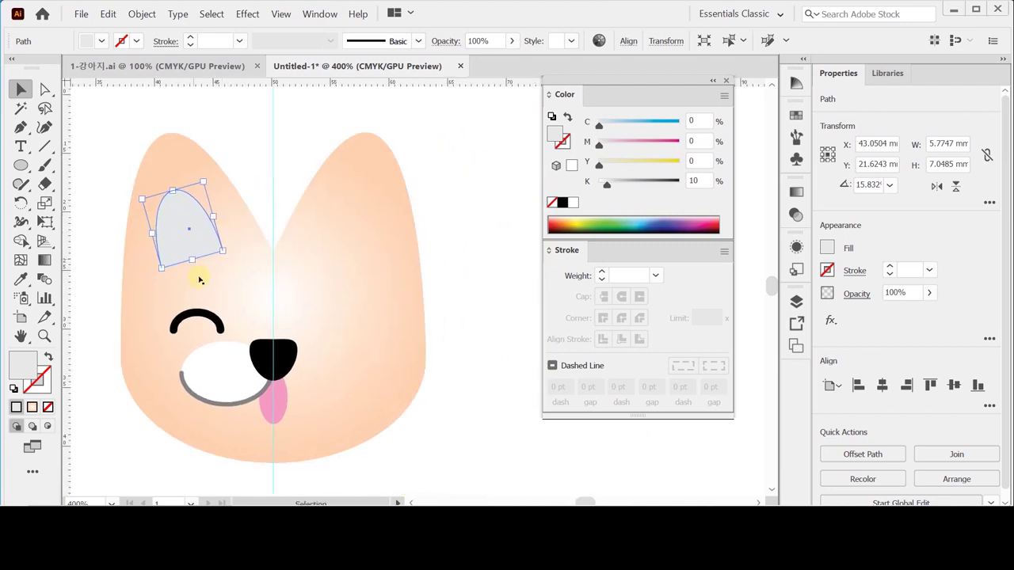
- Deselect everything and switch the artwork to Outline view
click(267, 151)
click(281, 13)
click(281, 14)
click(279, 15)
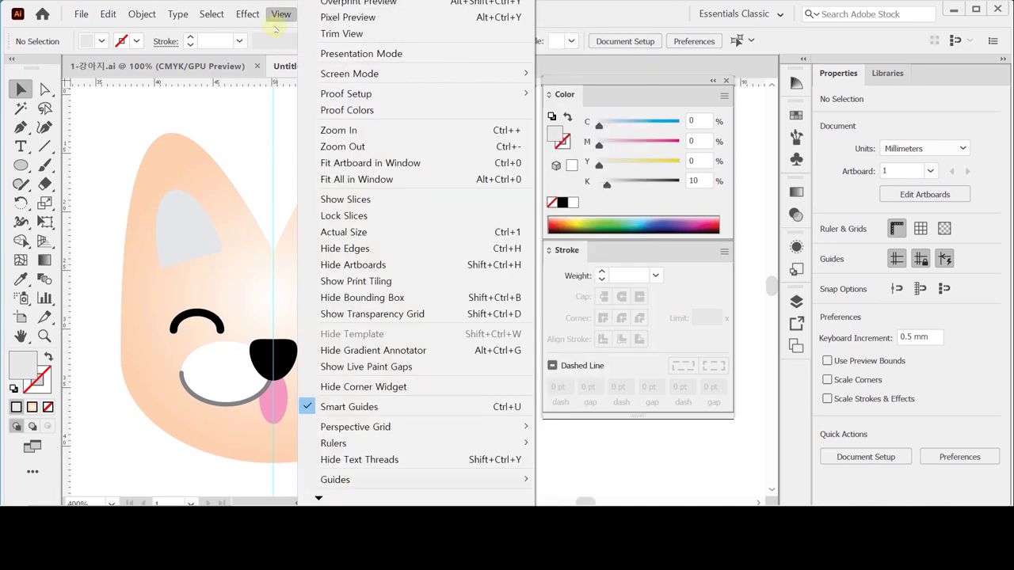
click(262, 132)
key(ctrl+y)
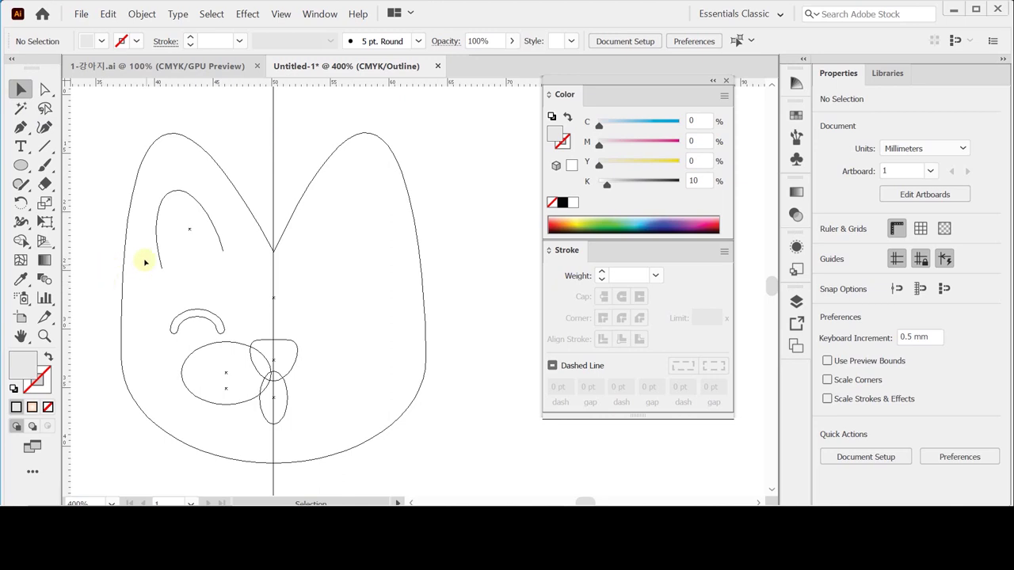
- Select the left inner ear, closed eye, muzzle and mouth line together and activate the Reflect tool
drag(145, 255, 213, 383)
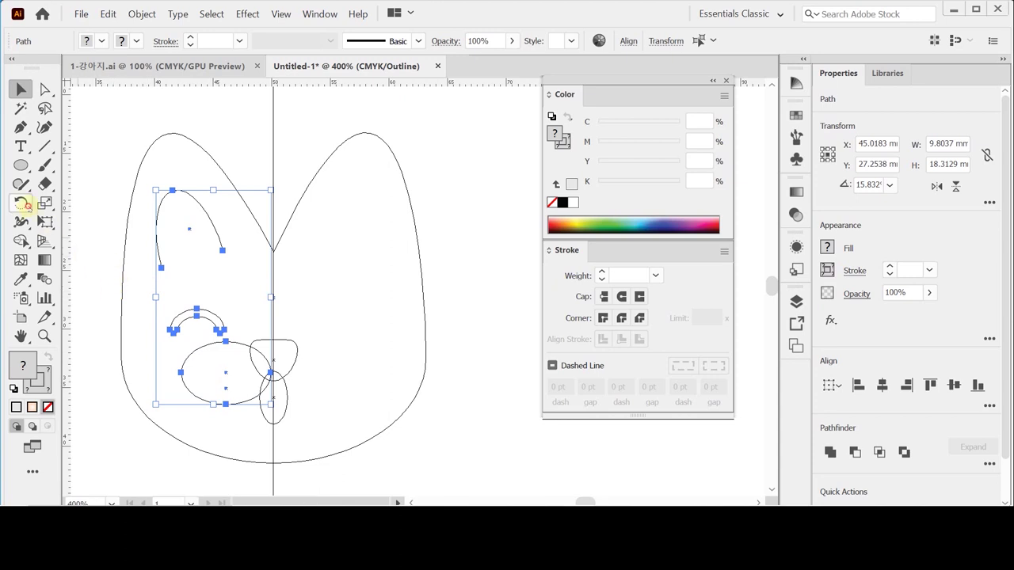
click(22, 202)
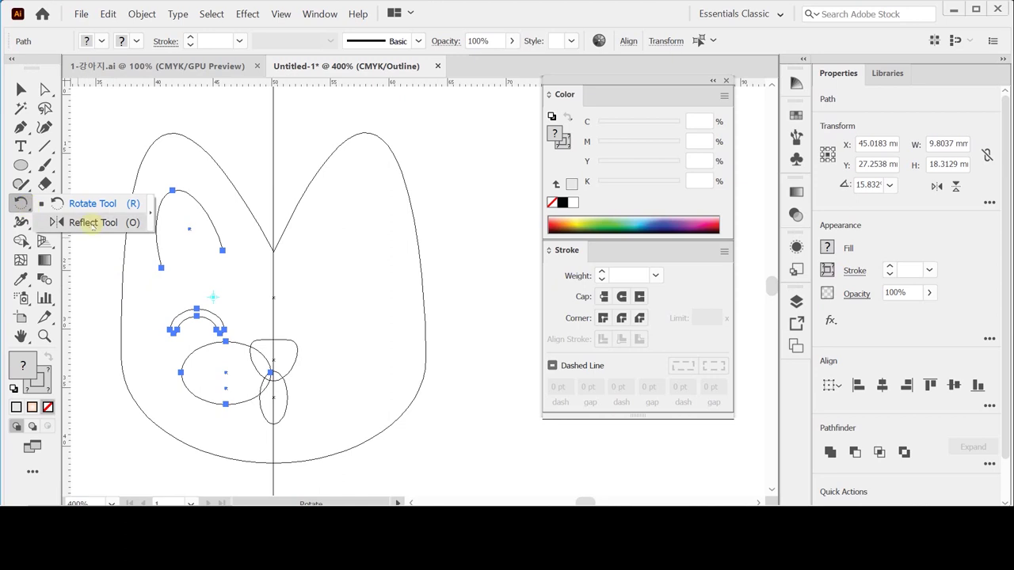
click(92, 223)
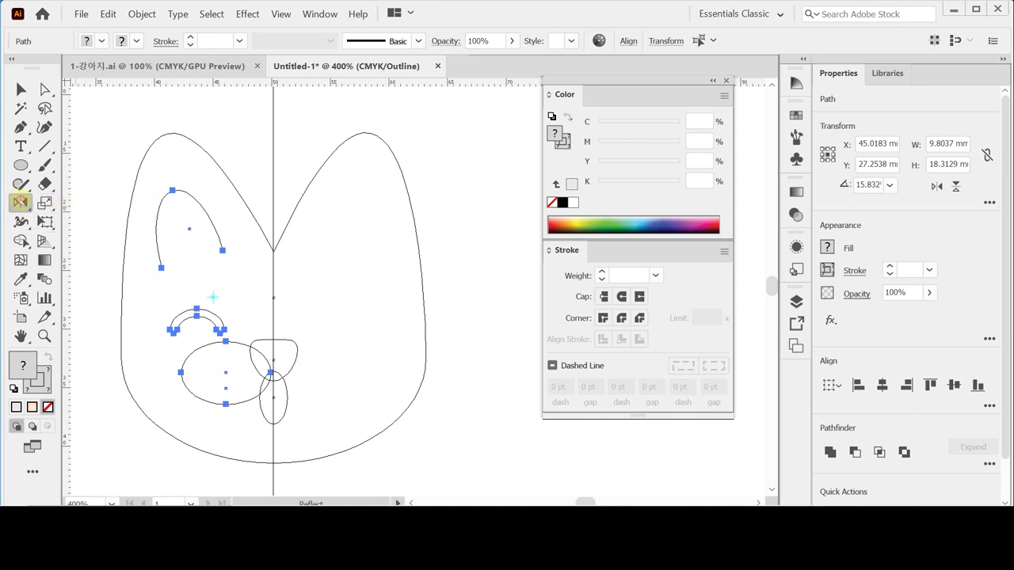
double_click(20, 202)
drag(688, 124, 516, 141)
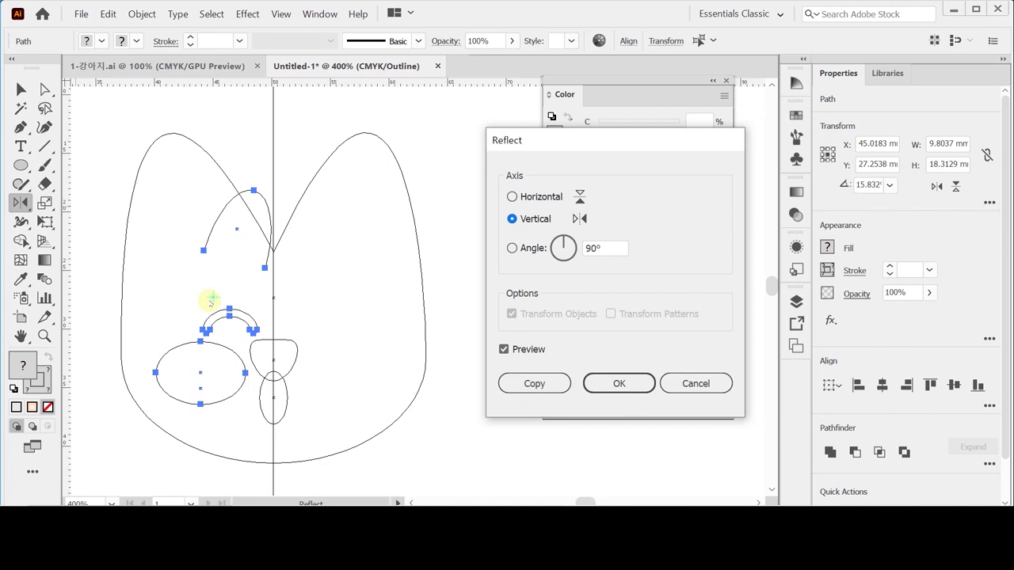
click(693, 384)
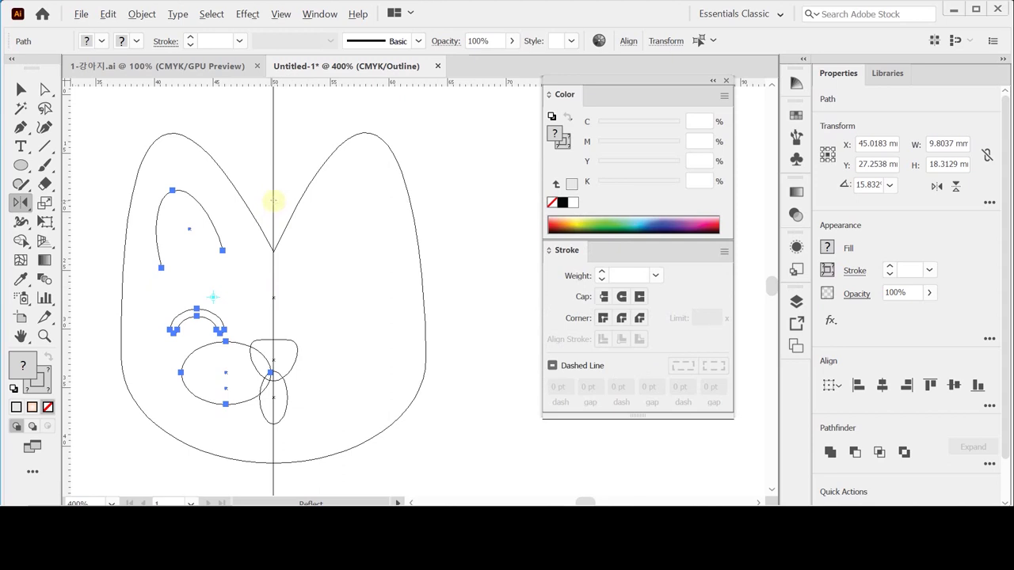
- Reflect a copy of the selected ear, eye and muzzle shapes on the vertical axis across the centre guide
key(alt)
key(alt)
alt+click(272, 201)
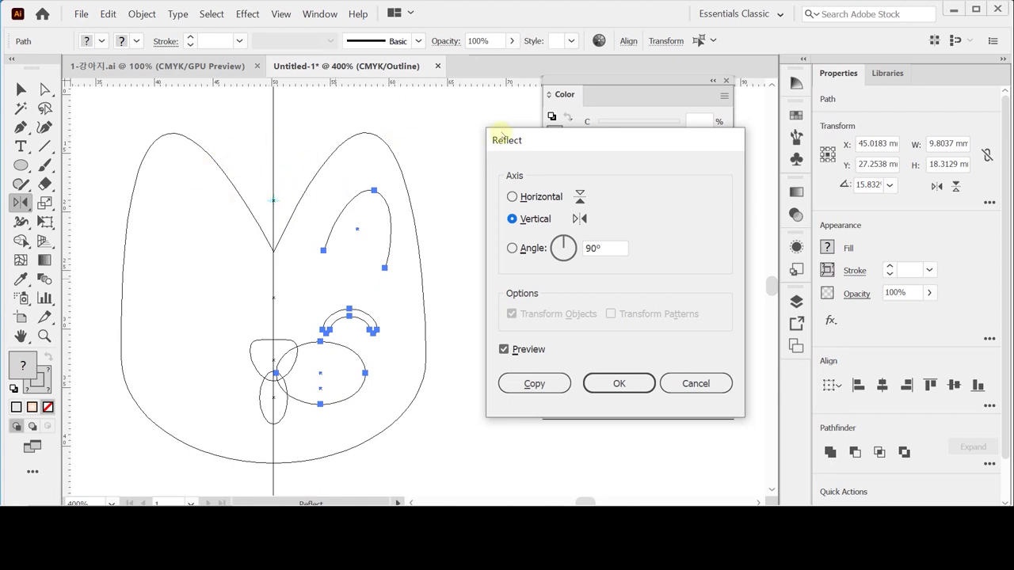
drag(502, 140, 477, 140)
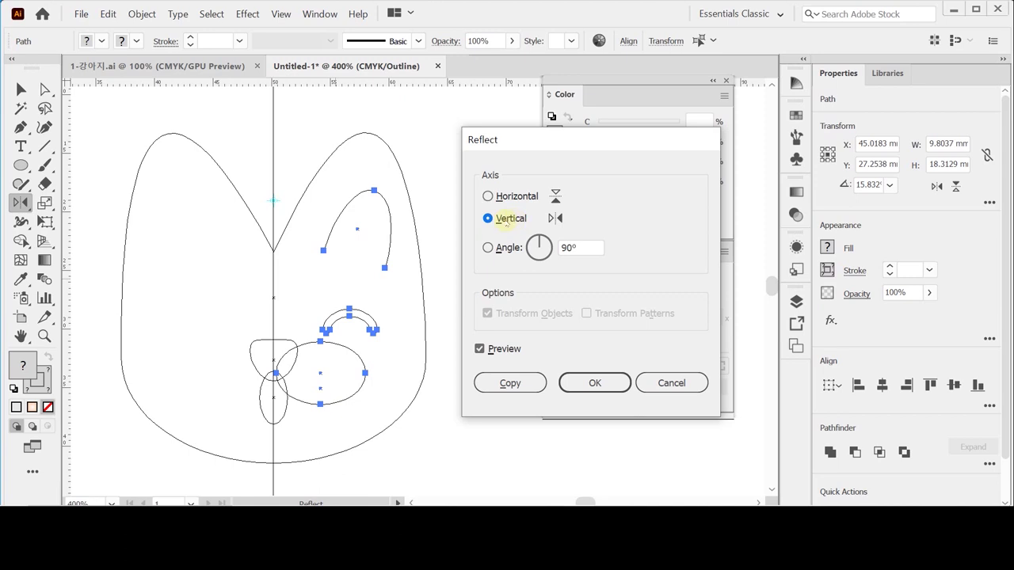
click(519, 388)
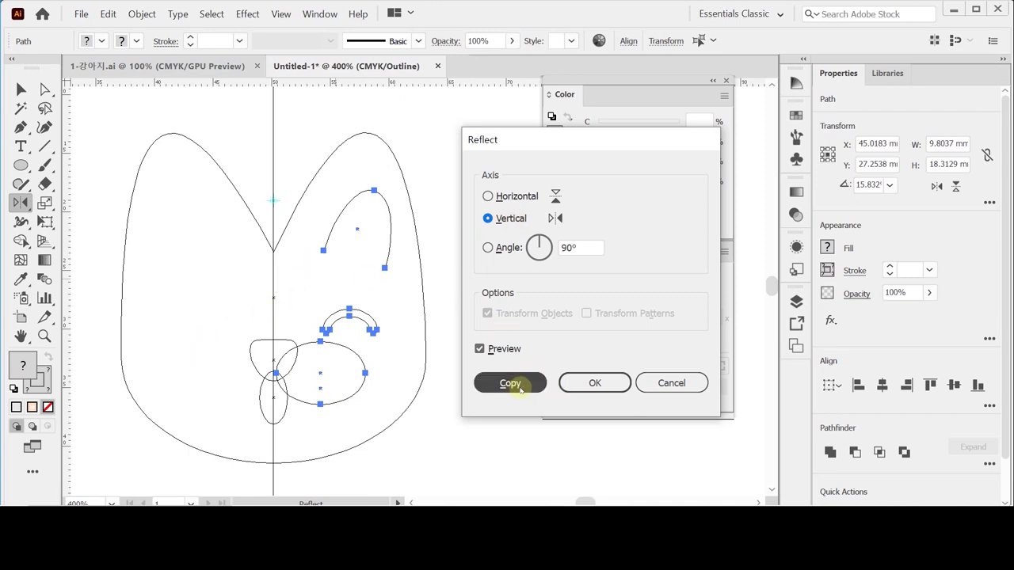
- Create the vertically mirrored copy of the ear, eye and muzzle shapes and return the artwork to the full-colour preview
click(517, 387)
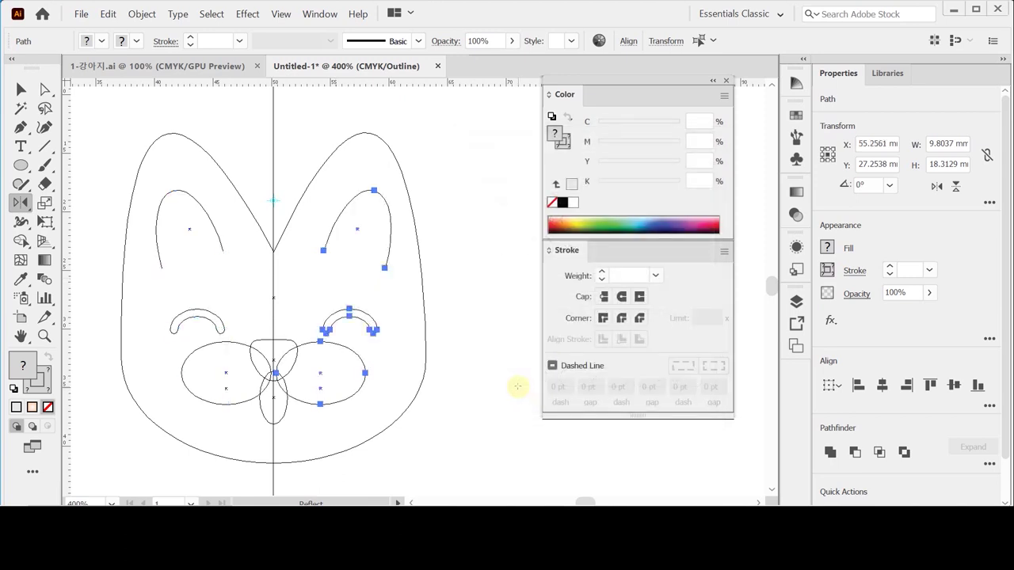
key(ctrl+y)
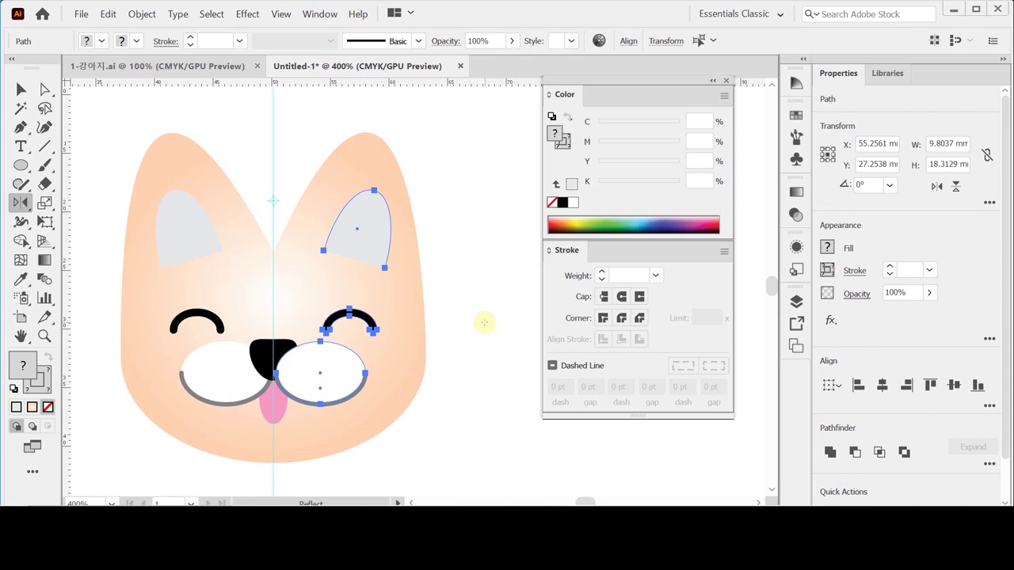
key(v)
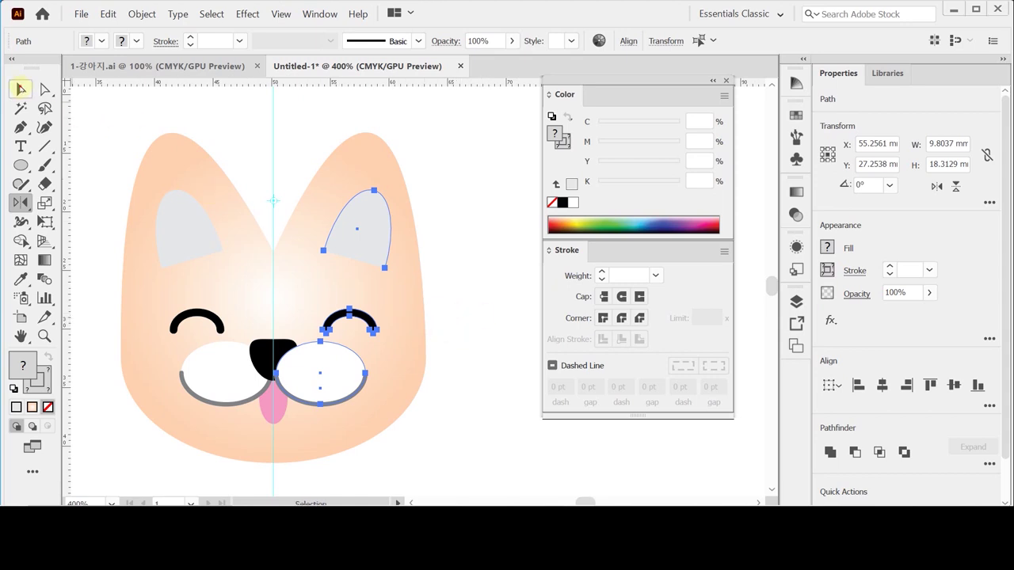
click(296, 163)
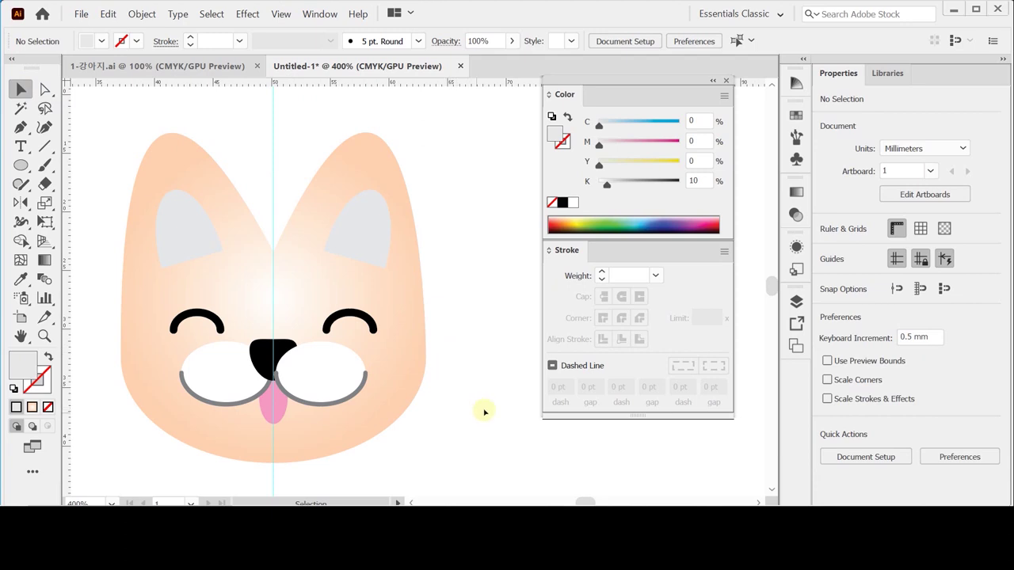
- Bring the black nose to the front, above both white muzzle shapes
click(266, 354)
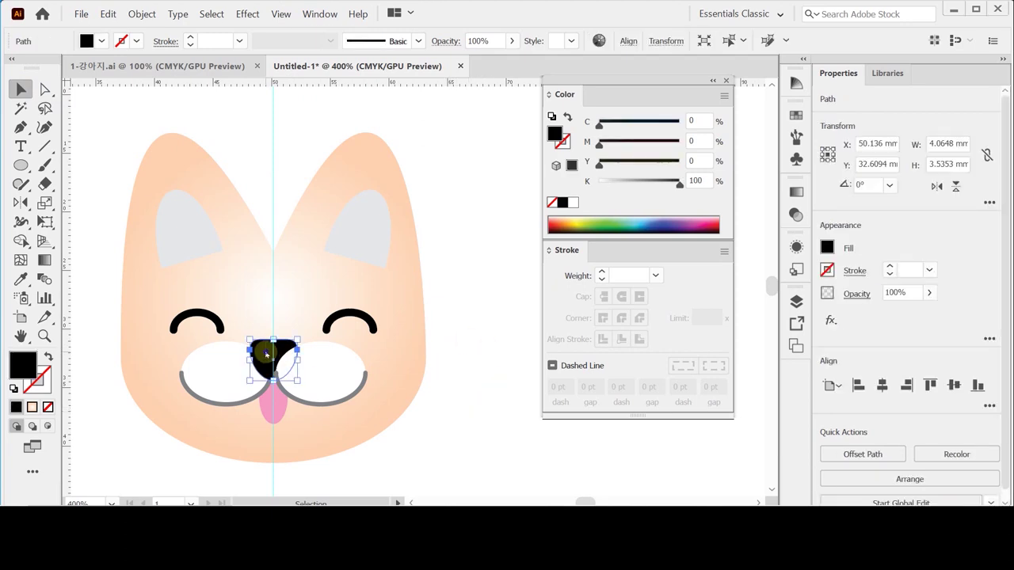
right_click(266, 353)
mouse_move(332, 281)
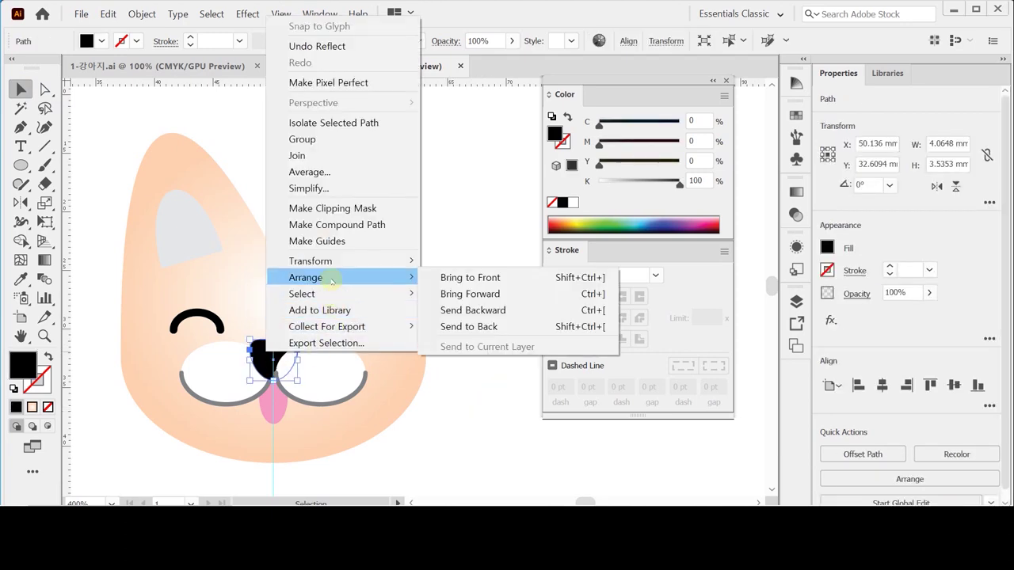
click(459, 281)
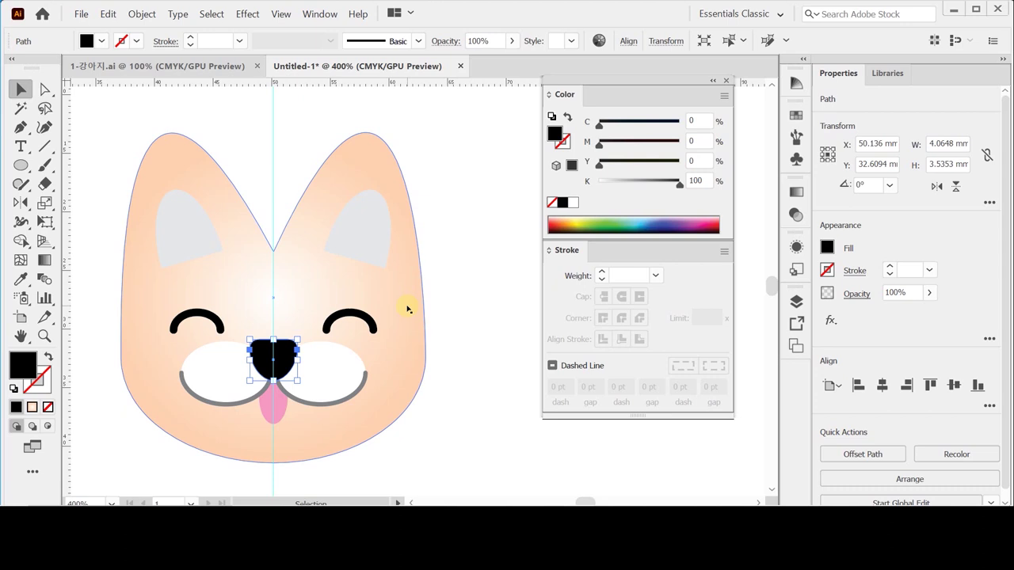
click(475, 301)
- Draw a 33 × 20 mm ellipse centred on the vertical guide below the puppy's head
scroll(475, 301, down, 1)
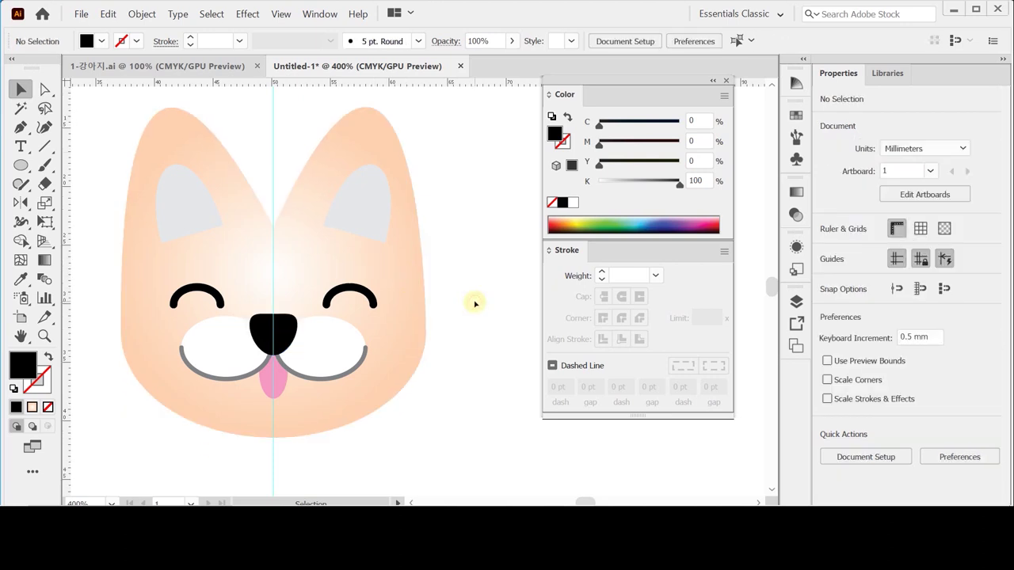
click(21, 164)
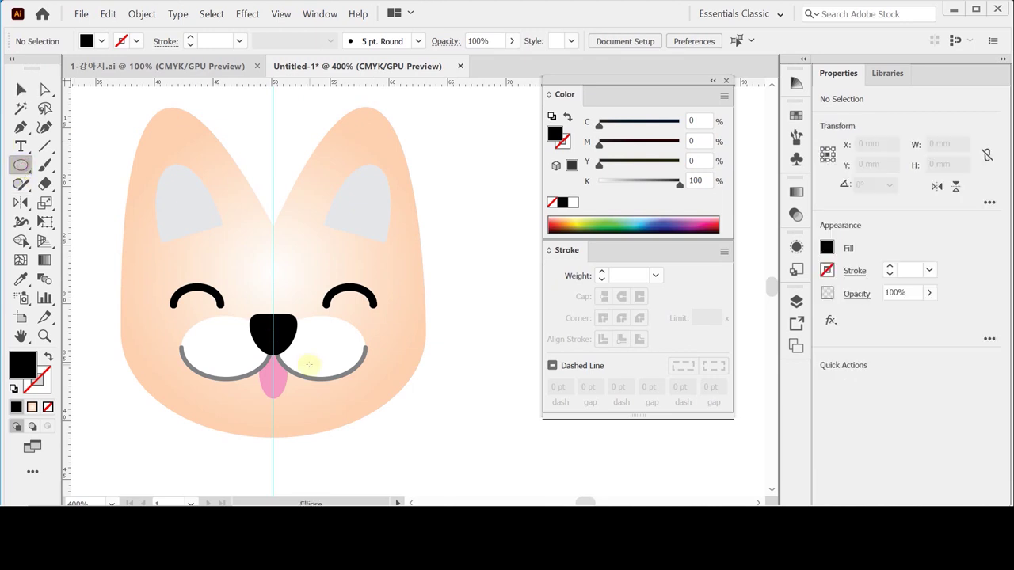
scroll(309, 362, down, 1)
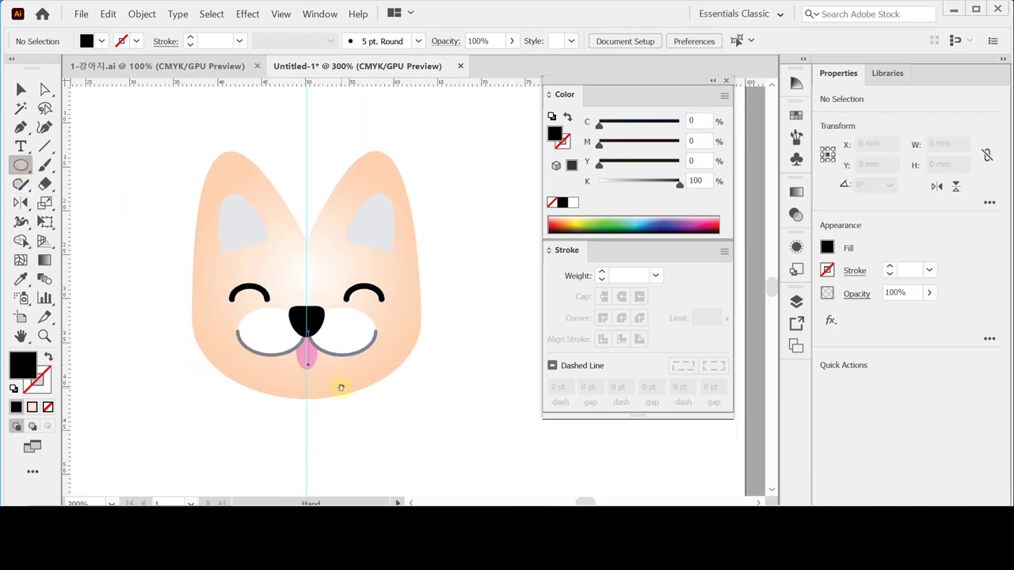
drag(340, 385, 313, 262)
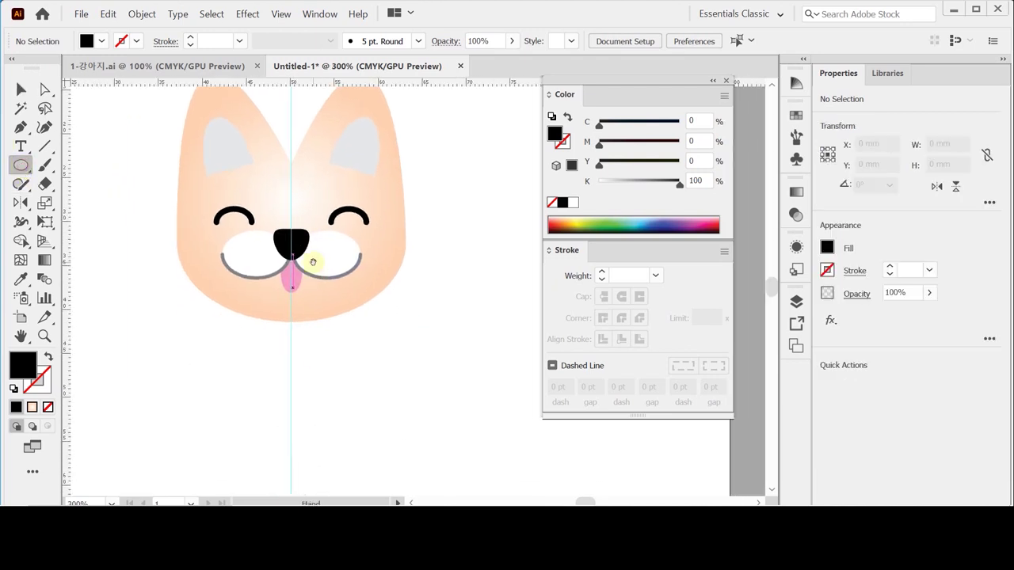
click(290, 363)
text(33)
key(Tab)
text(20)
key(Return)
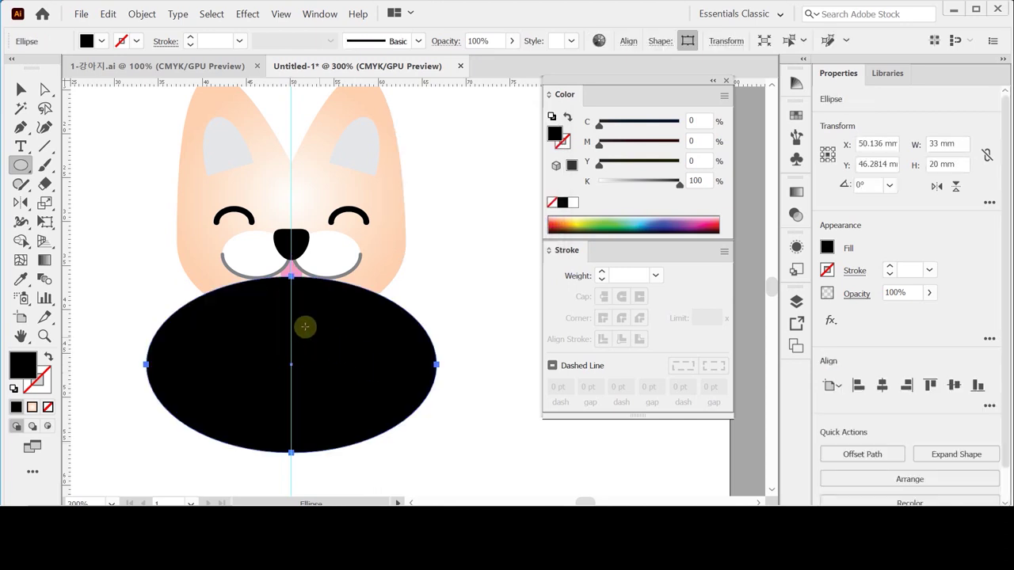
- Fill the new ellipse with a peach colour of C 0, M 30, Y 40, K 0
click(572, 203)
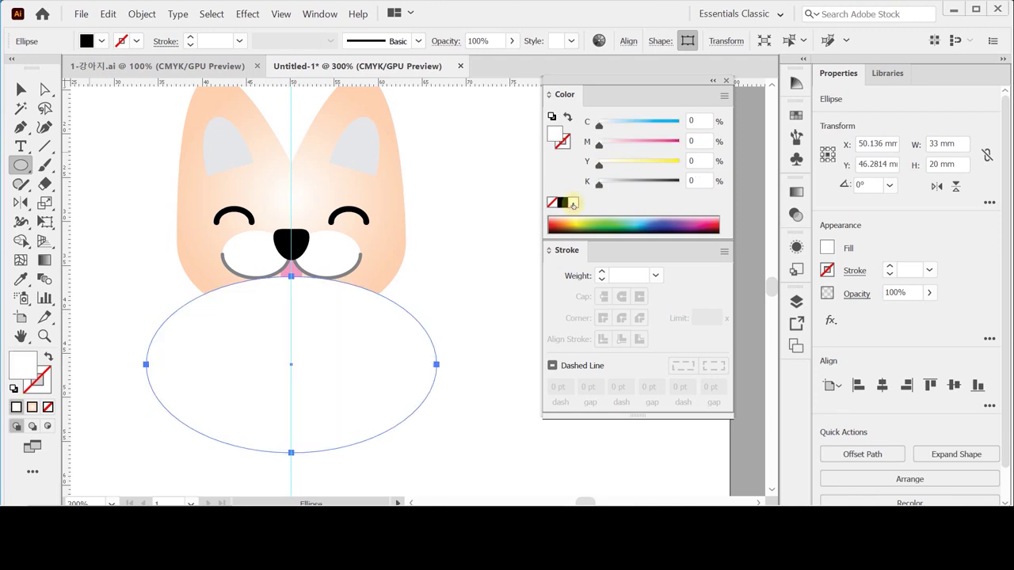
click(695, 141)
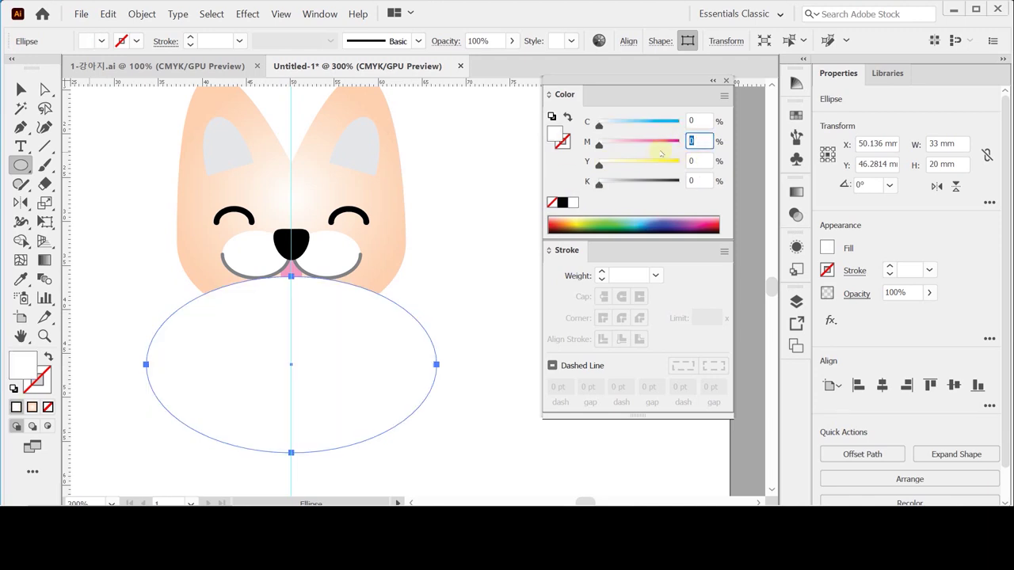
text(30)
key(Tab)
text(40)
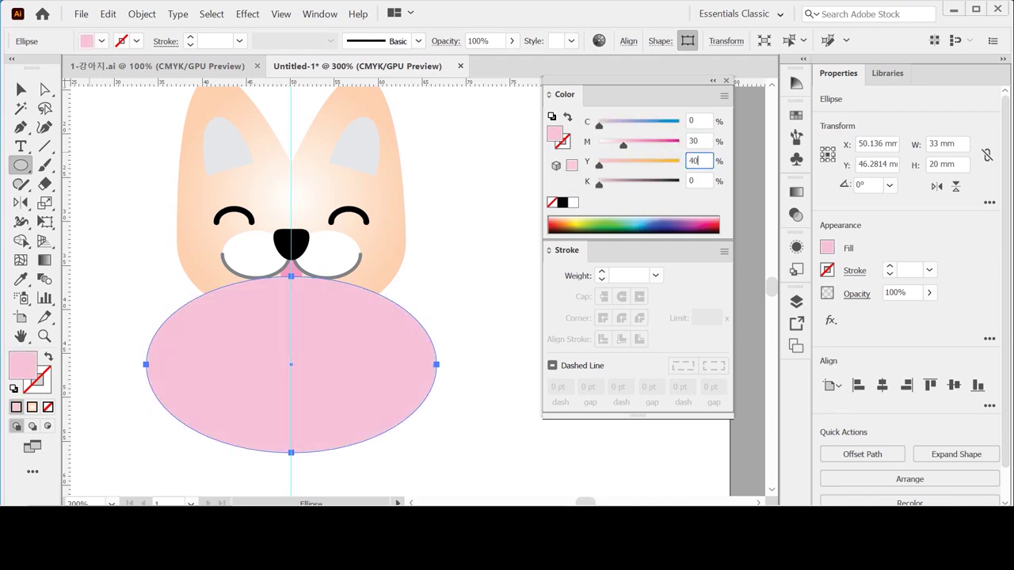
key(Return)
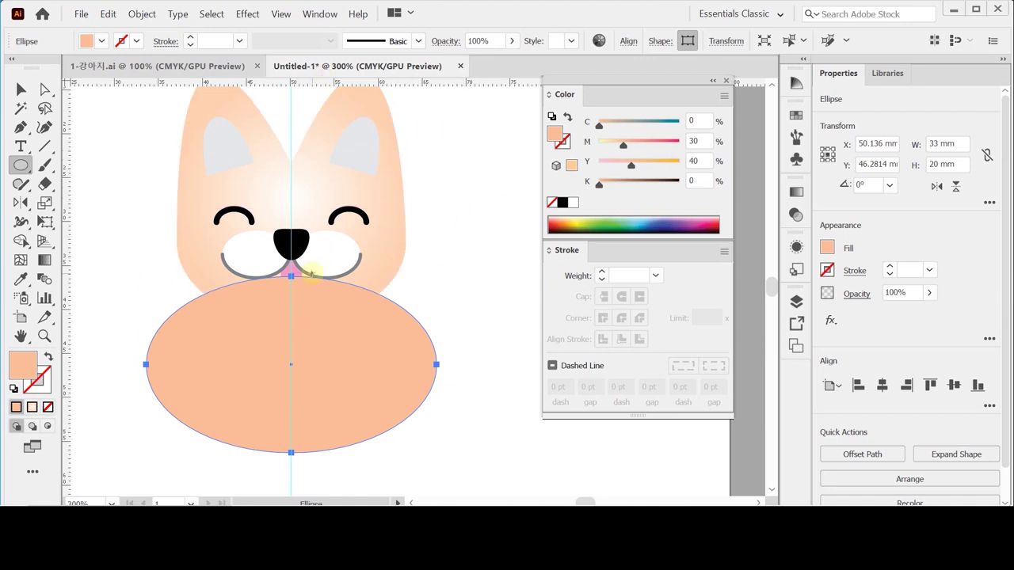
- Nudge the peach ellipse up 2.5 mm in total so its top edge meets the bottom of the nose
key(shift+Up)
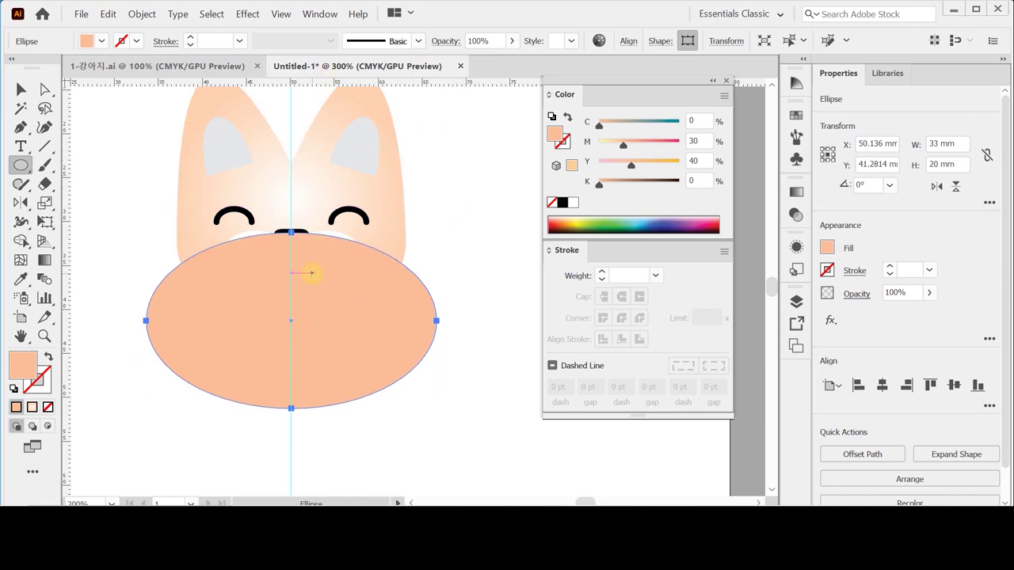
key(Down)
key(Down)
key(Down)
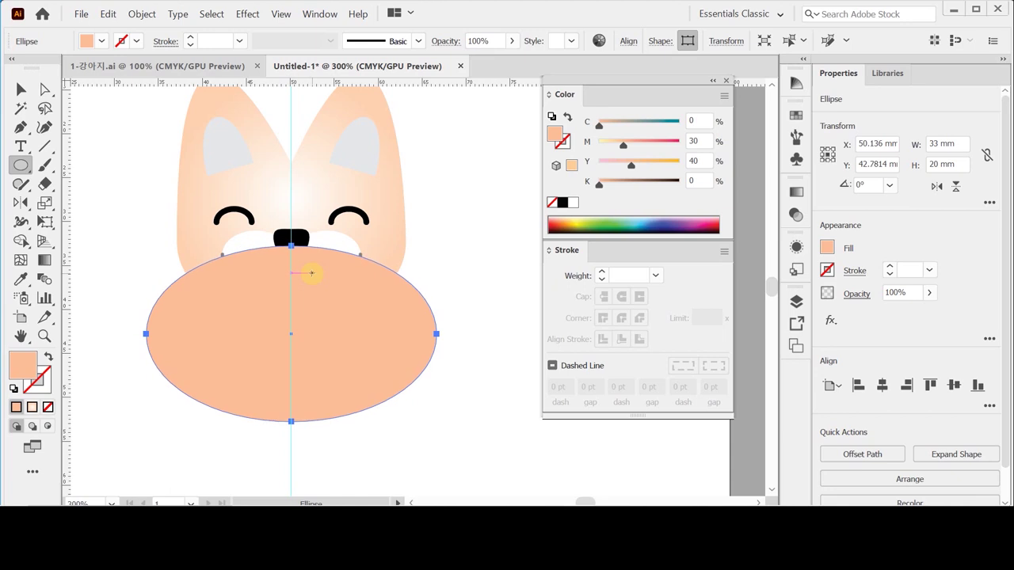
key(Down)
key(Down)
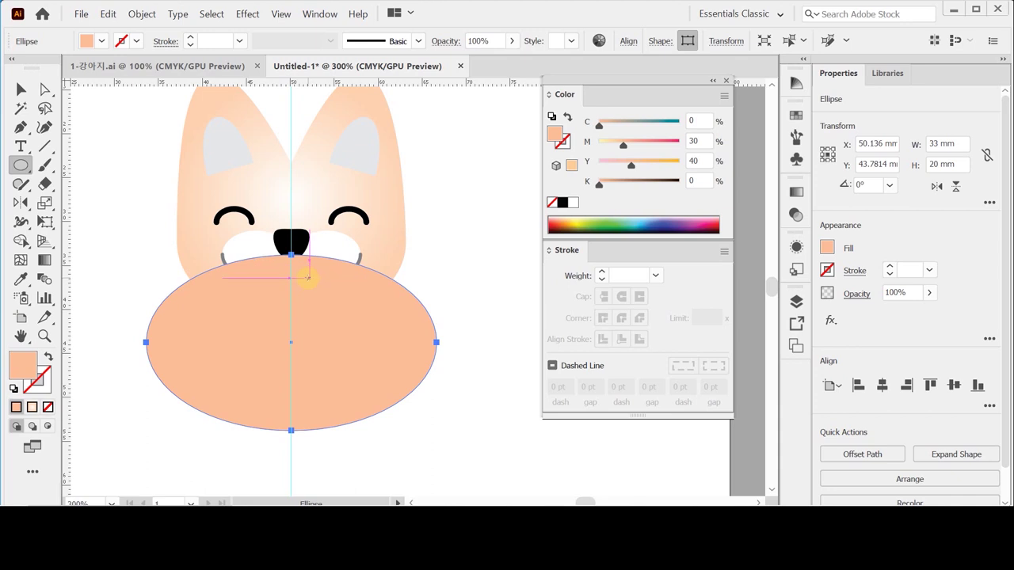
- Move only the top and bottom anchor points of the peach ellipse up about 8.5 mm to form a bell-shaped body
key(v)
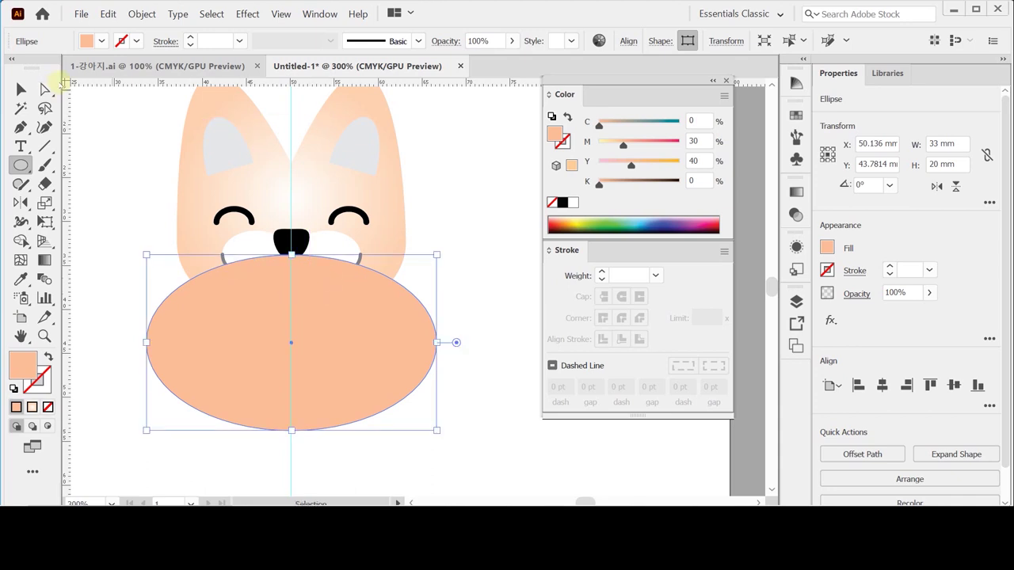
click(46, 88)
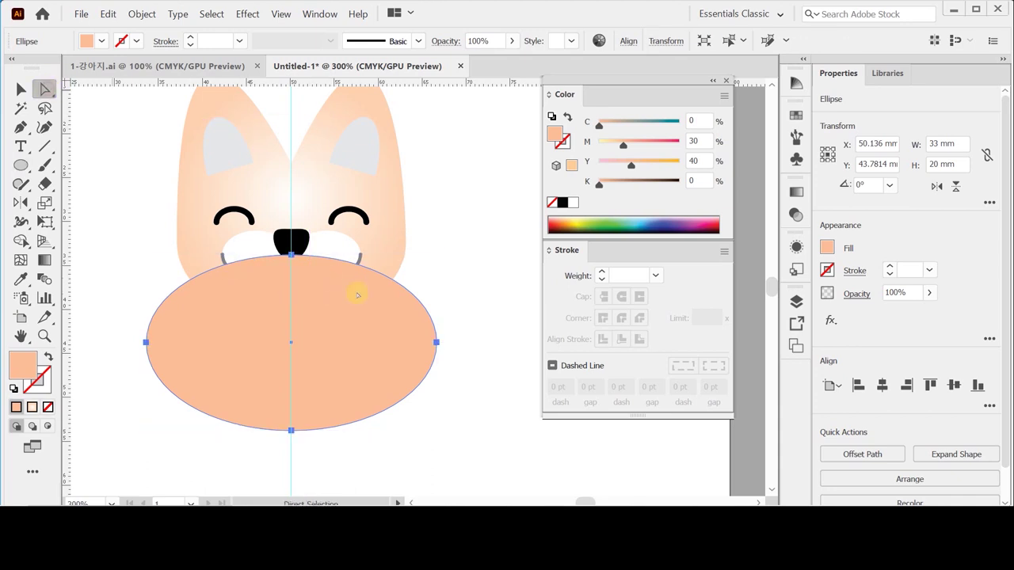
click(292, 255)
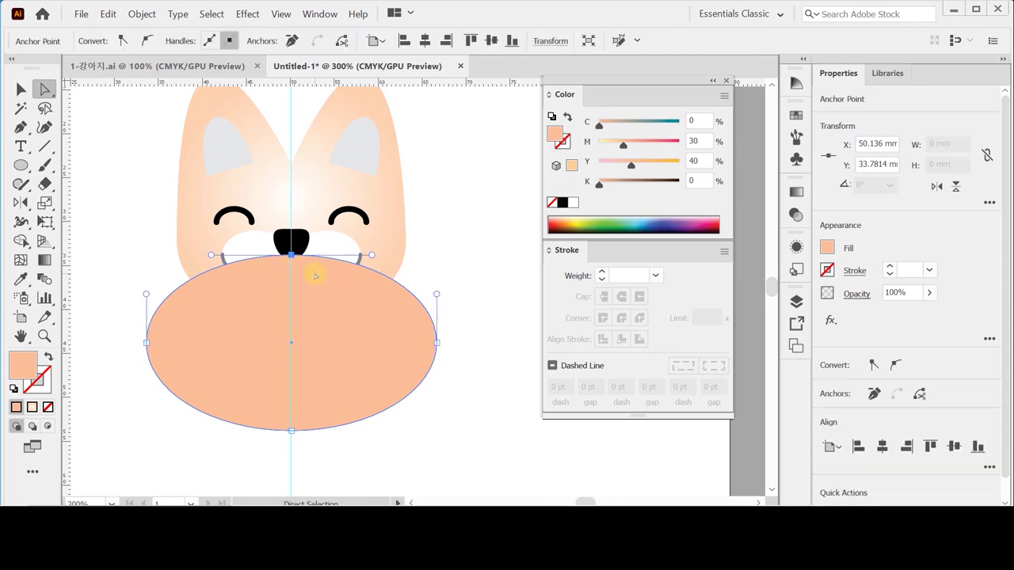
shift+click(290, 430)
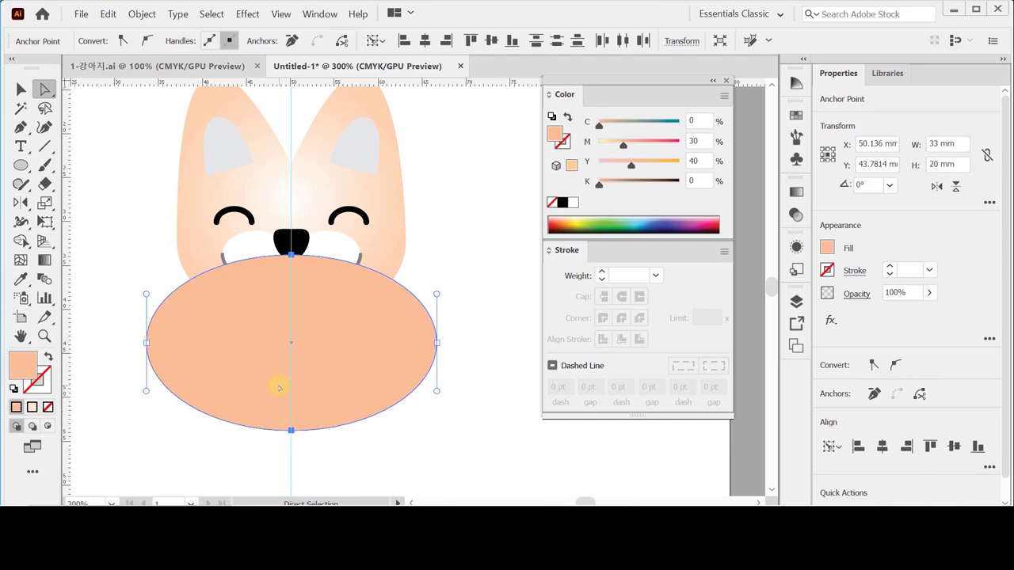
key(Up)
key(Up)
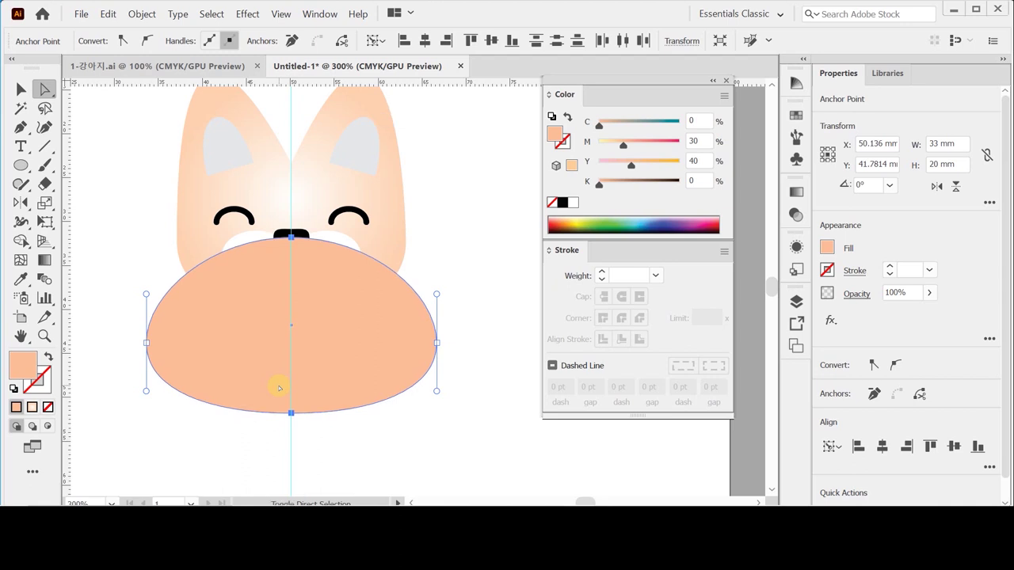
key(shift+Up)
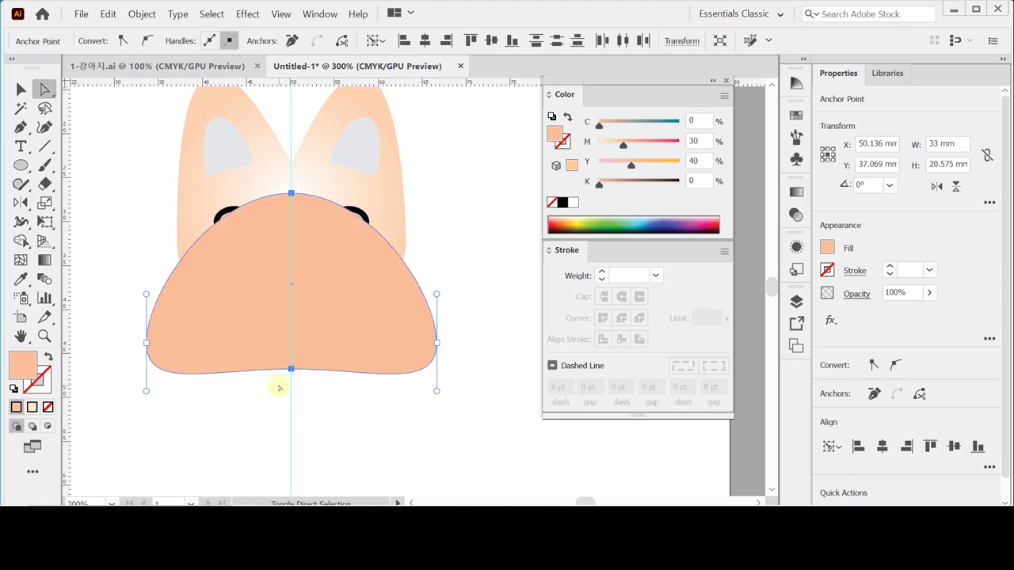
key(Up)
key(Up)
key(Up)
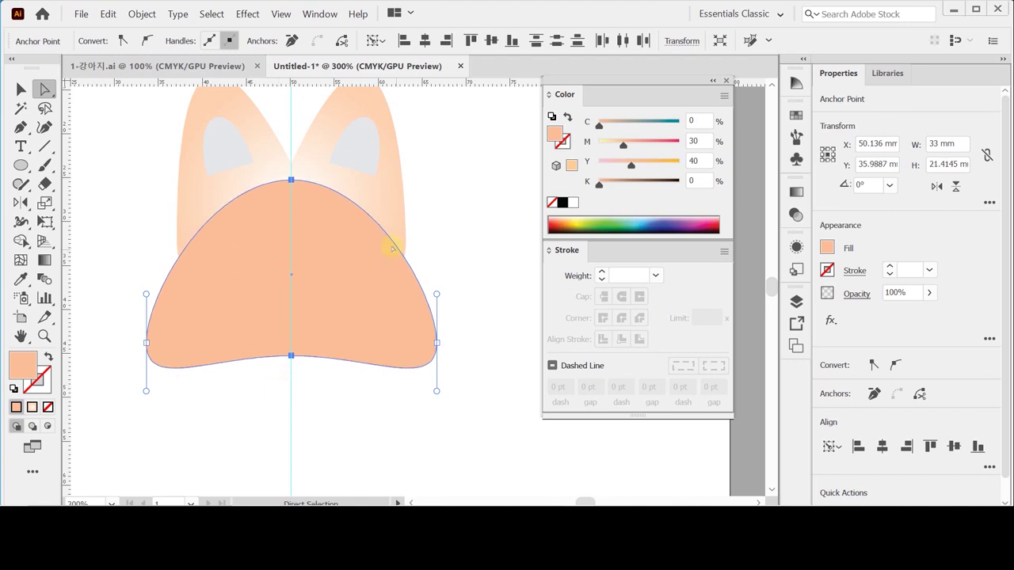
- Send the peach body shape to the back, behind the head and face
right_click(387, 347)
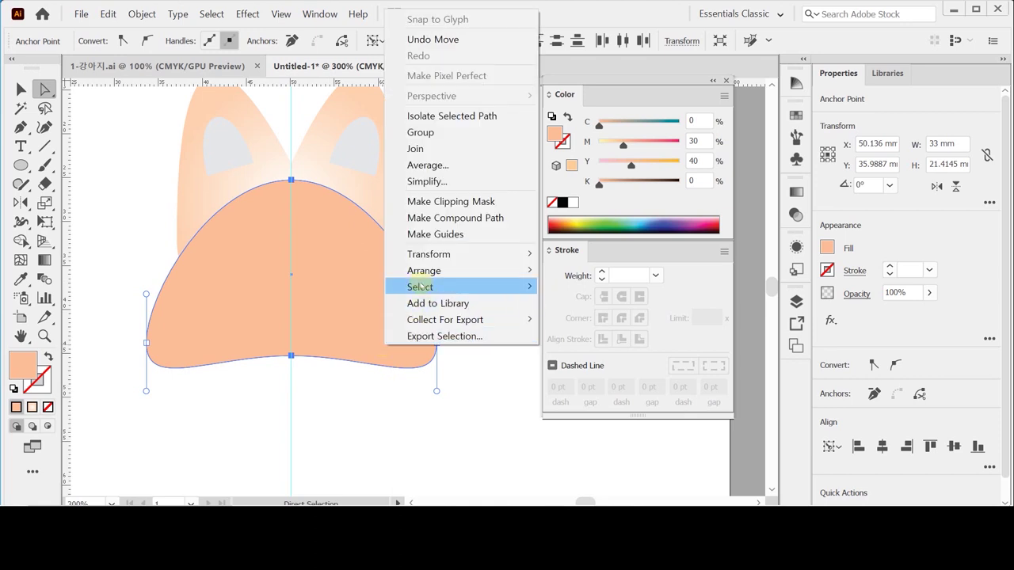
mouse_move(428, 270)
click(584, 320)
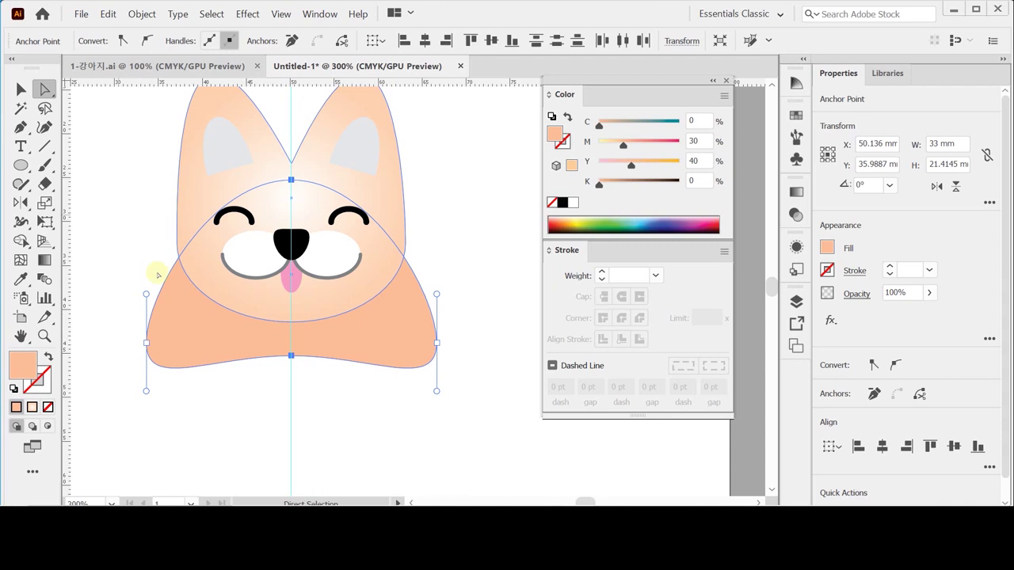
- Bend both direction handles of the body's bottom centre anchor downward independently, forming a pointed notch between two rounded lobes
drag(183, 388, 233, 345)
drag(168, 399, 227, 347)
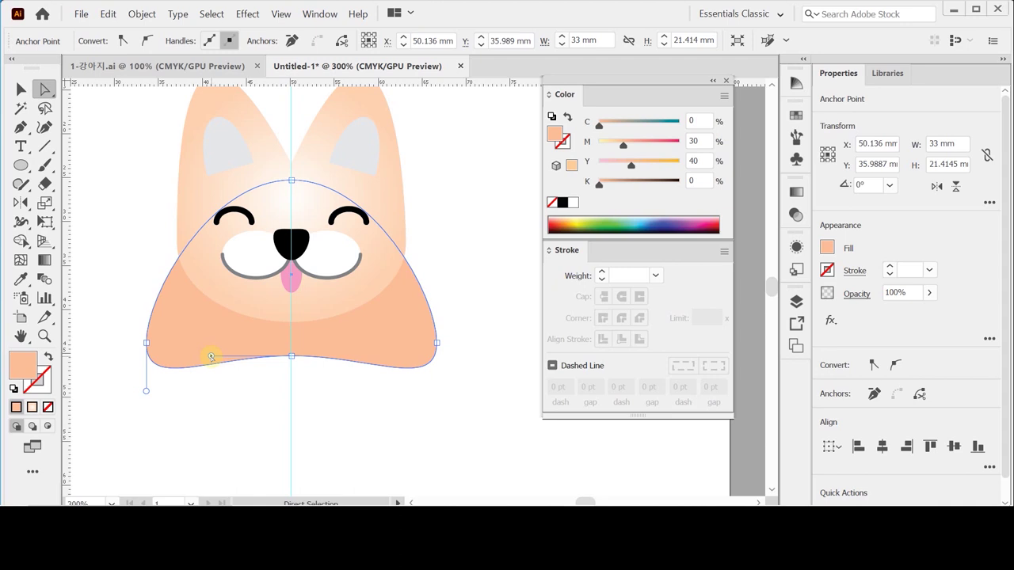
key(alt)
drag(211, 357, 213, 398)
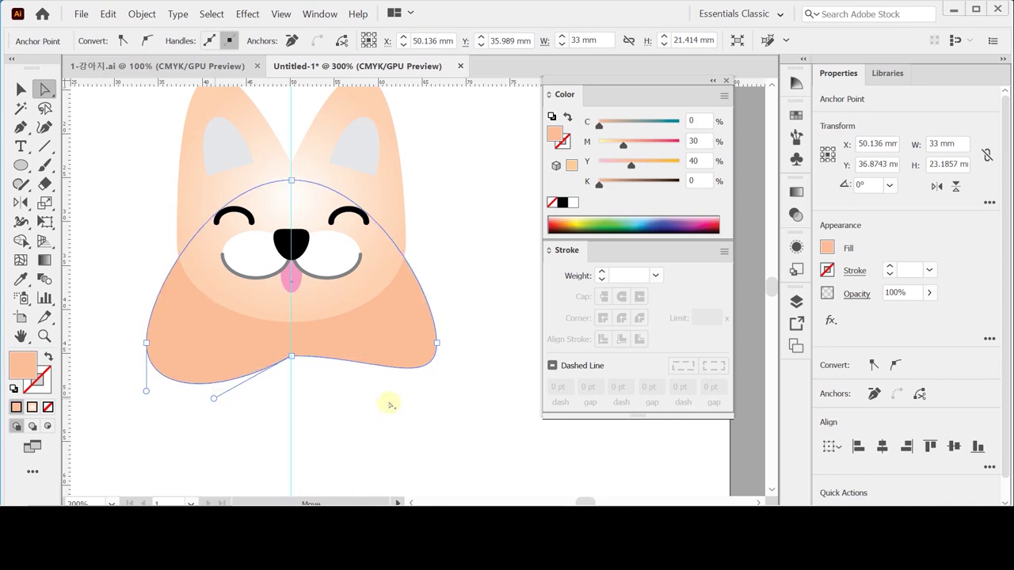
drag(353, 396, 399, 368)
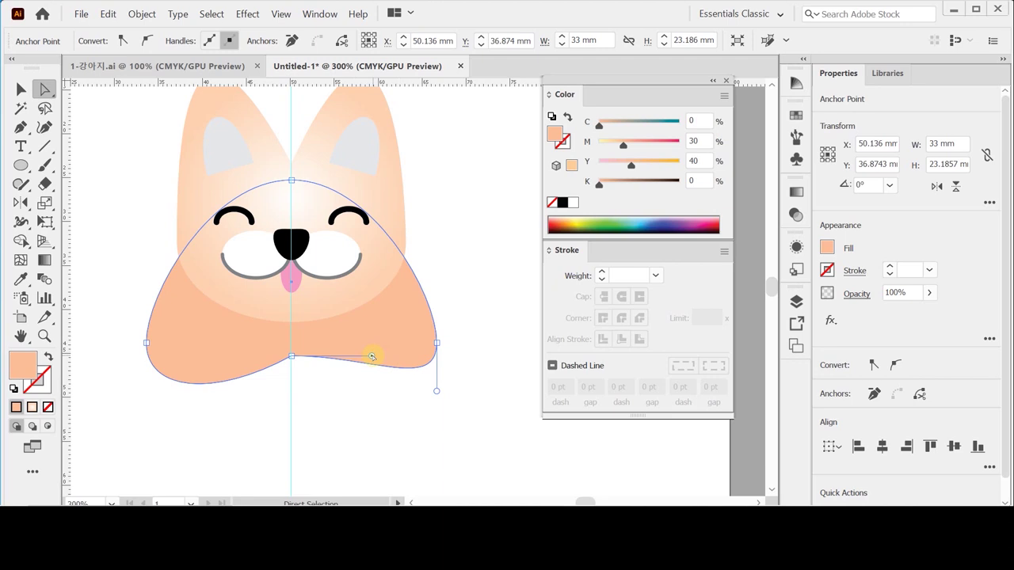
key(alt)
drag(372, 356, 369, 392)
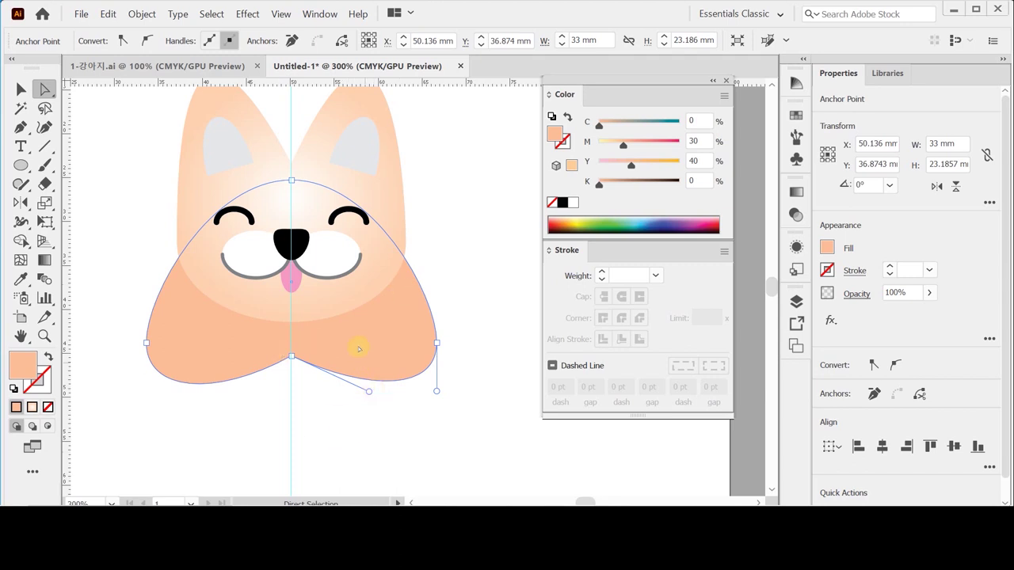
- Draw a chin-shadow ellipse about 23.6 mm wide, centred on the guide over the lower face, and stretch its top edge upward to about 11 mm high
drag(333, 422, 339, 450)
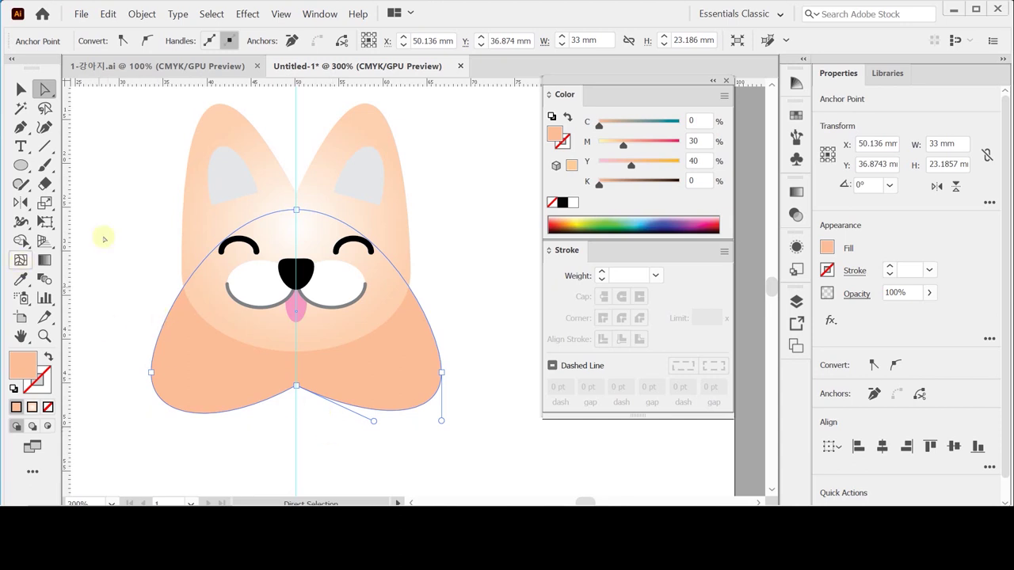
click(21, 165)
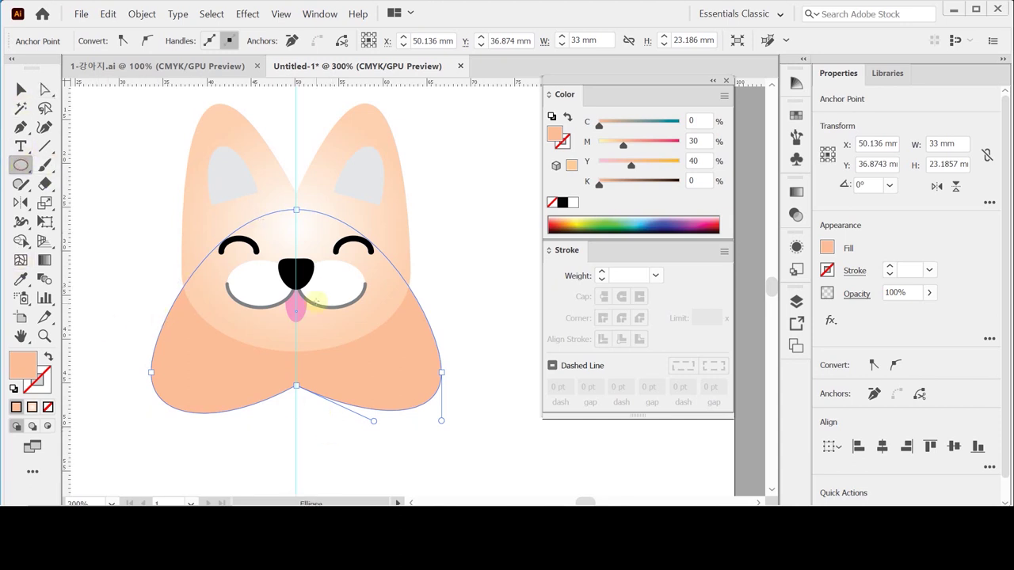
drag(295, 333, 386, 372)
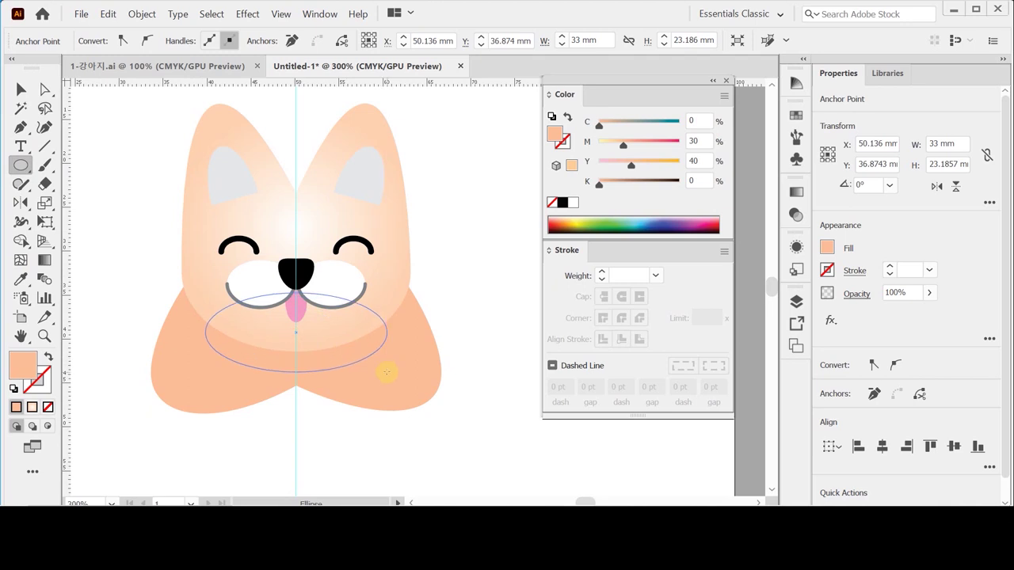
drag(386, 372, 398, 377)
drag(344, 337, 344, 330)
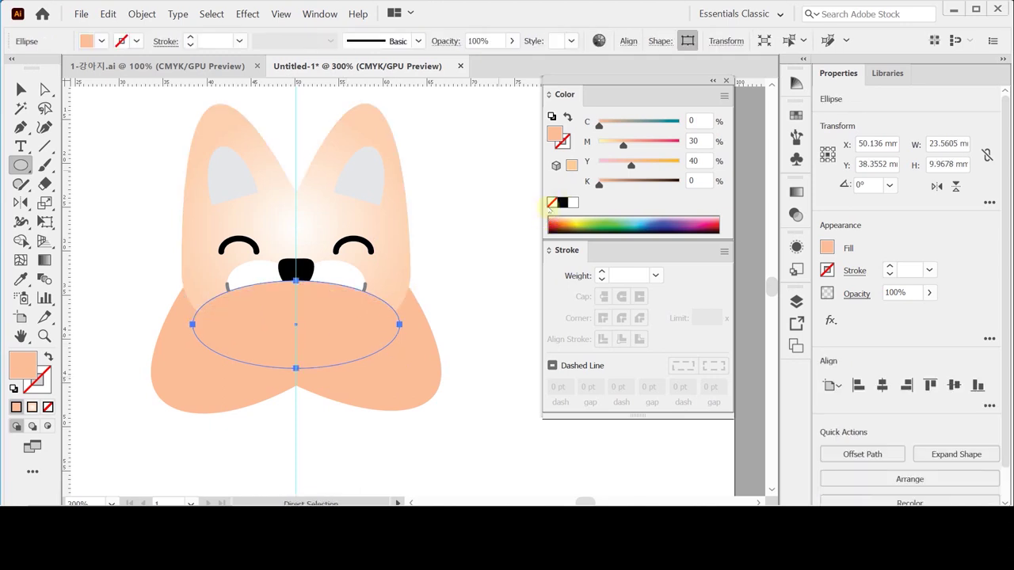
click(21, 89)
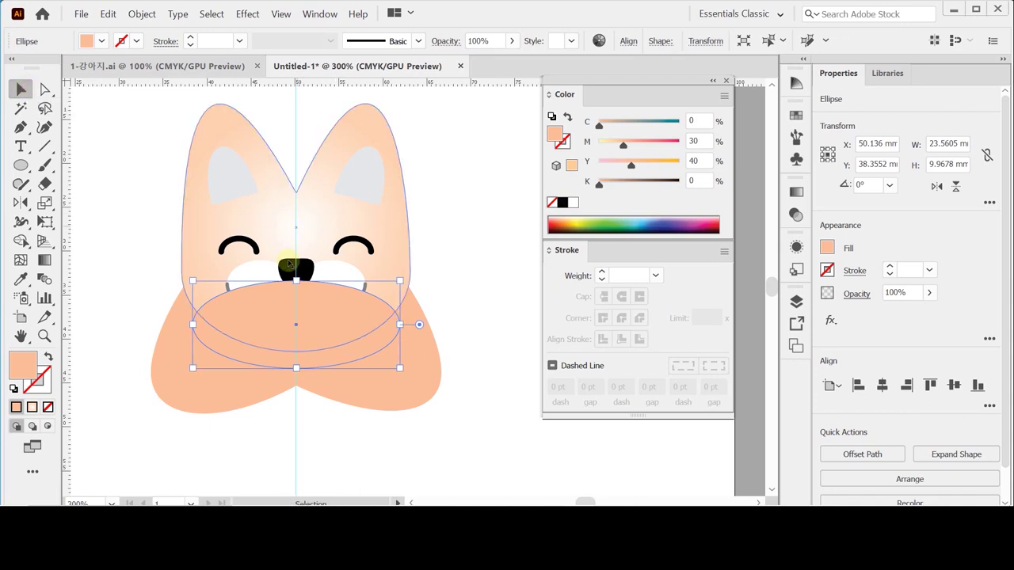
drag(296, 280, 295, 271)
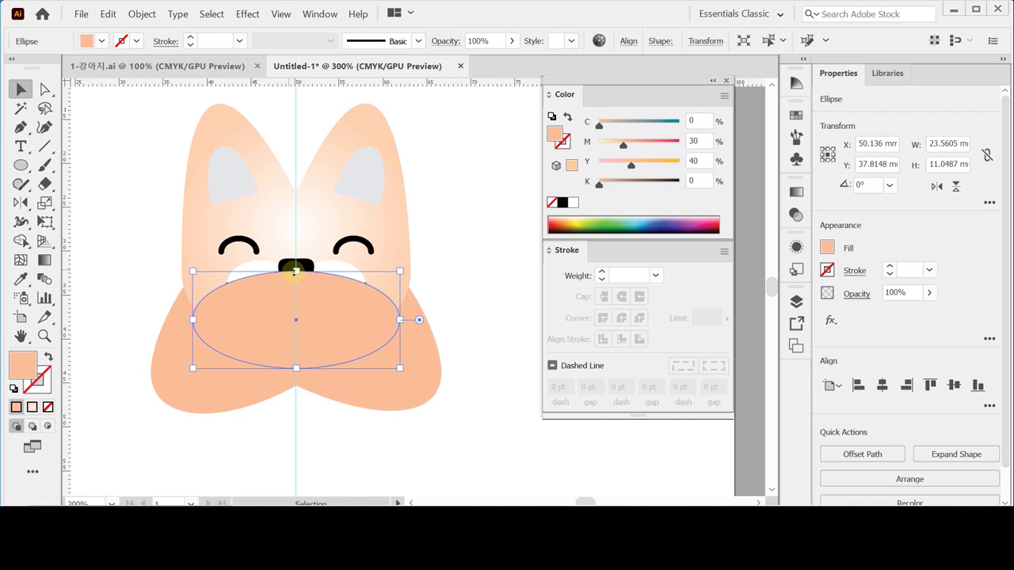
- Darken the chin-shadow ellipse's fill by setting its black value to 20%
click(702, 138)
click(697, 182)
text(20)
key(Return)
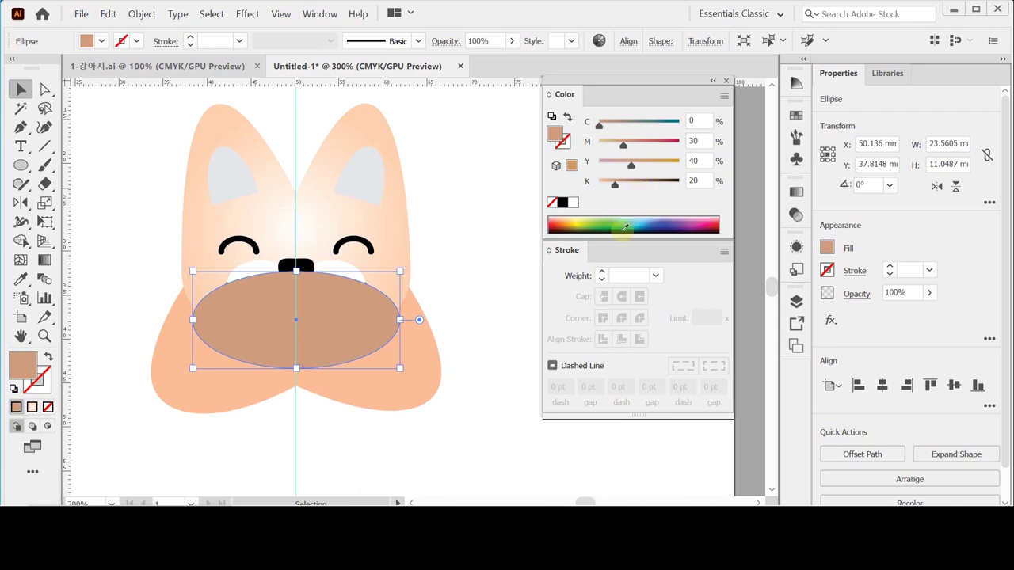
- Send the chin-shadow ellipse and the peach body together to the back, behind the head
drag(231, 429, 296, 364)
right_click(295, 364)
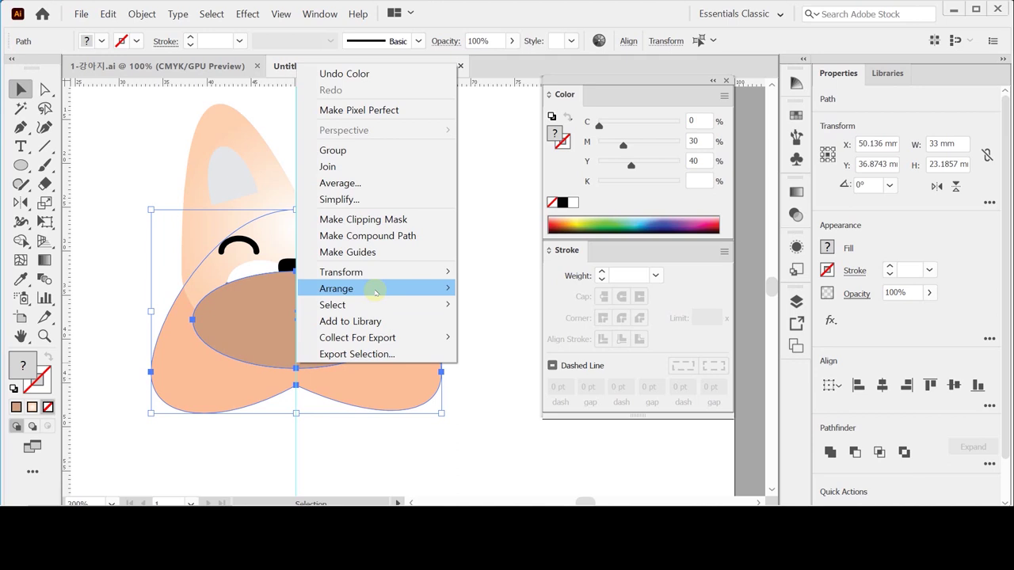
mouse_move(375, 288)
click(525, 338)
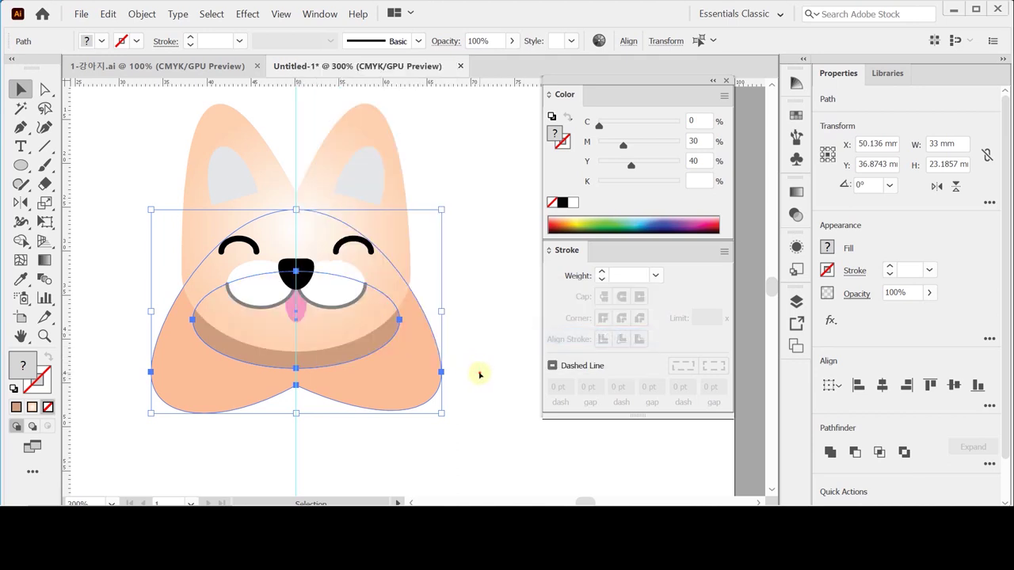
- Nudge only the chin-shadow ellipse up 0.5 mm and deselect it
click(480, 373)
click(367, 351)
key(Up)
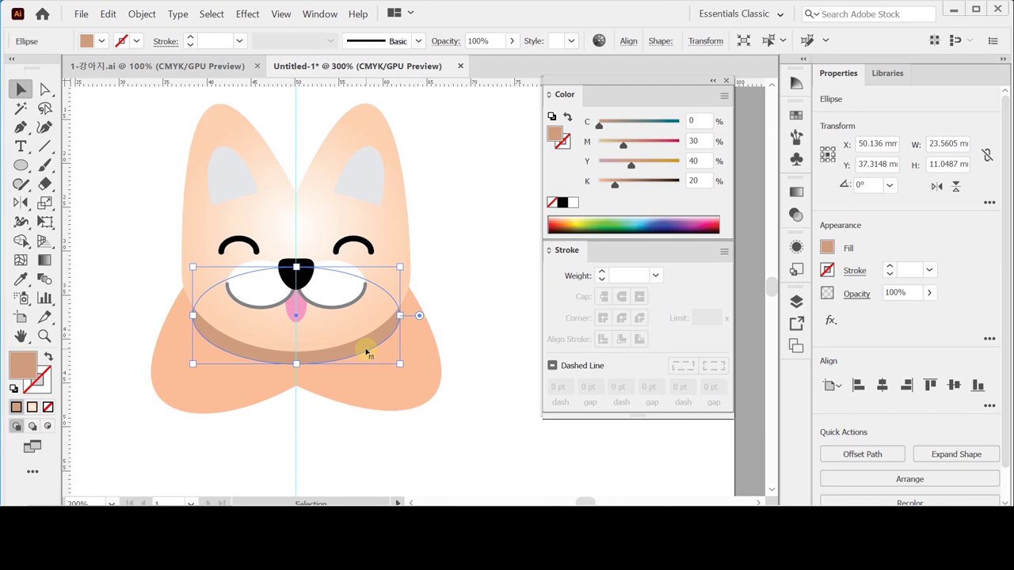
click(455, 201)
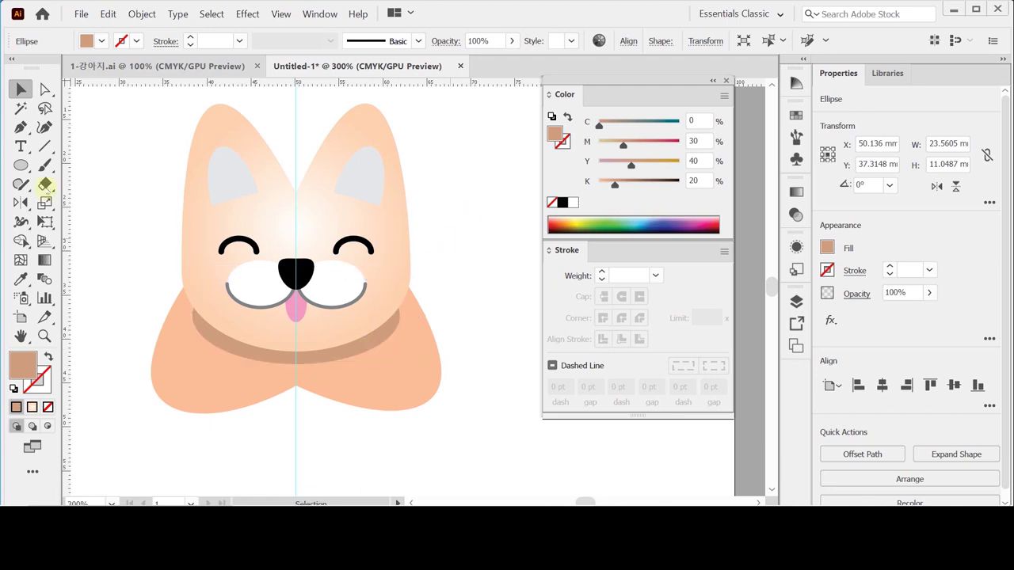
- Create a 58 mm wide, 60 mm high ellipse centred on the vertical guide just above the nose
click(20, 165)
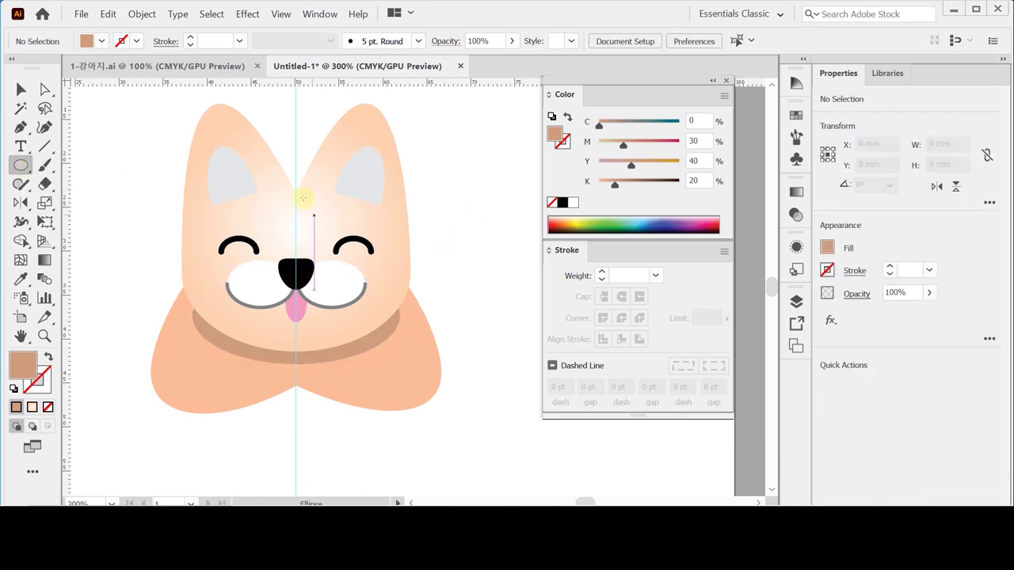
scroll(291, 245, up, 1)
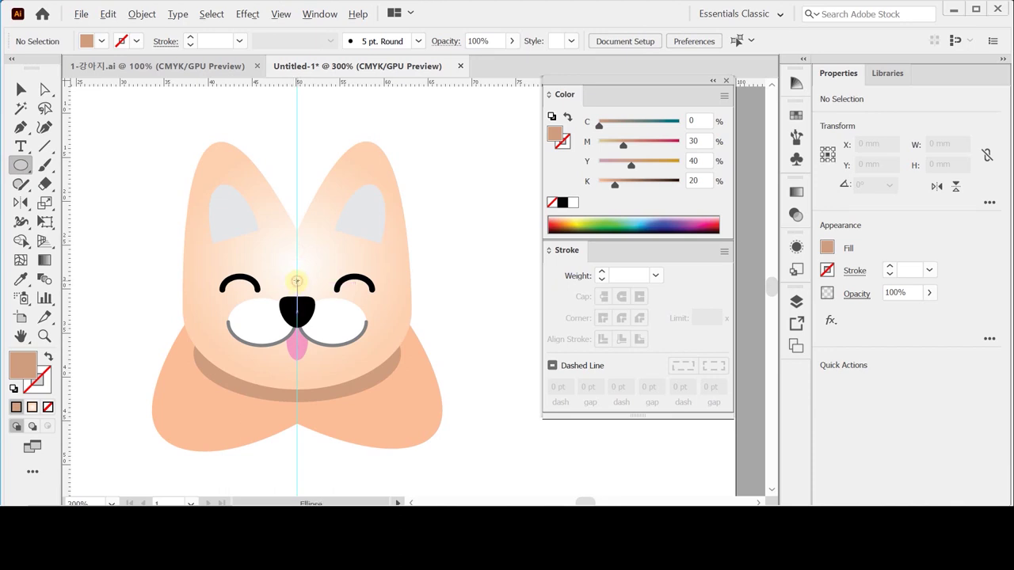
click(297, 281)
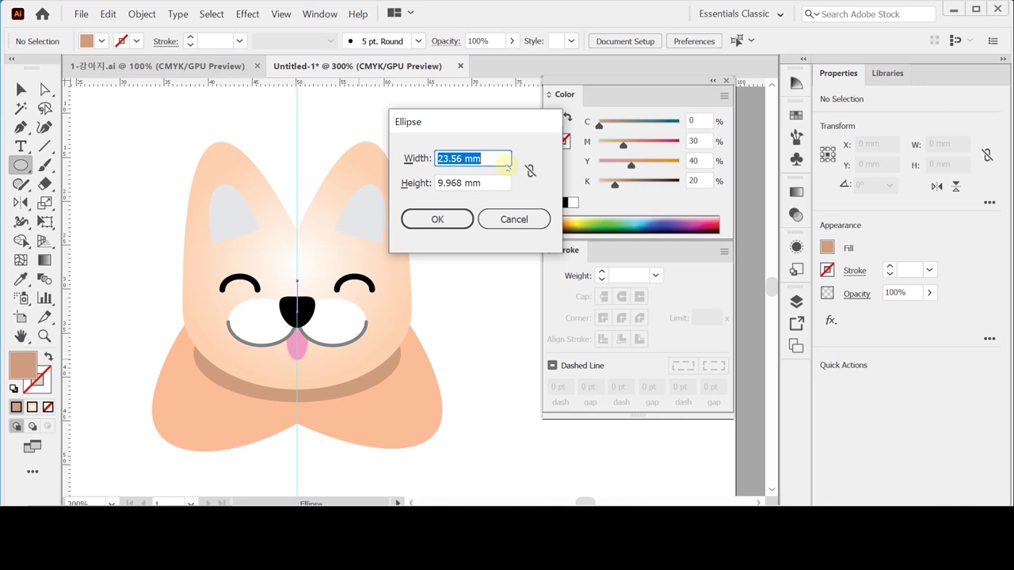
text(58)
key(Tab)
text(60)
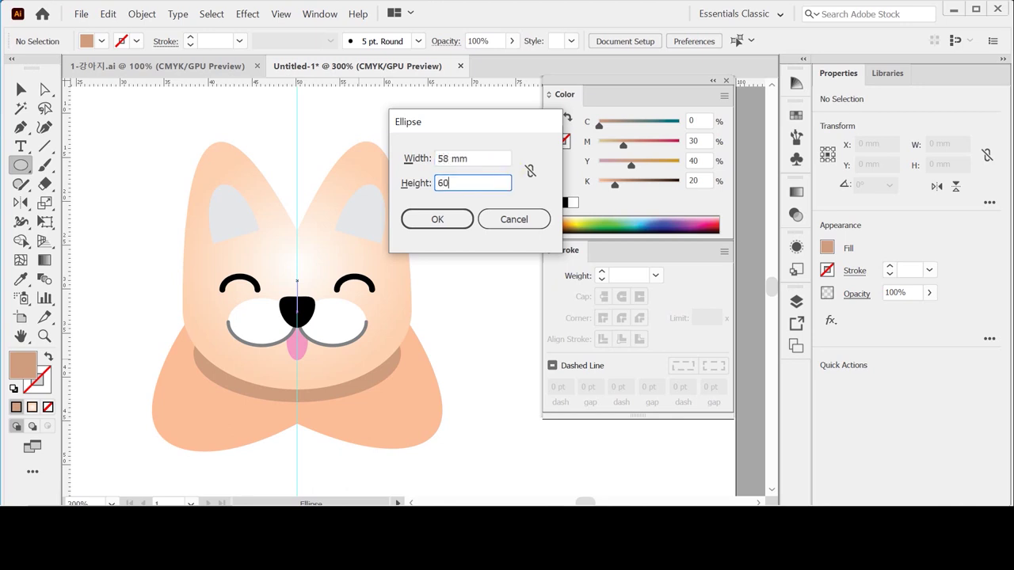
key(Return)
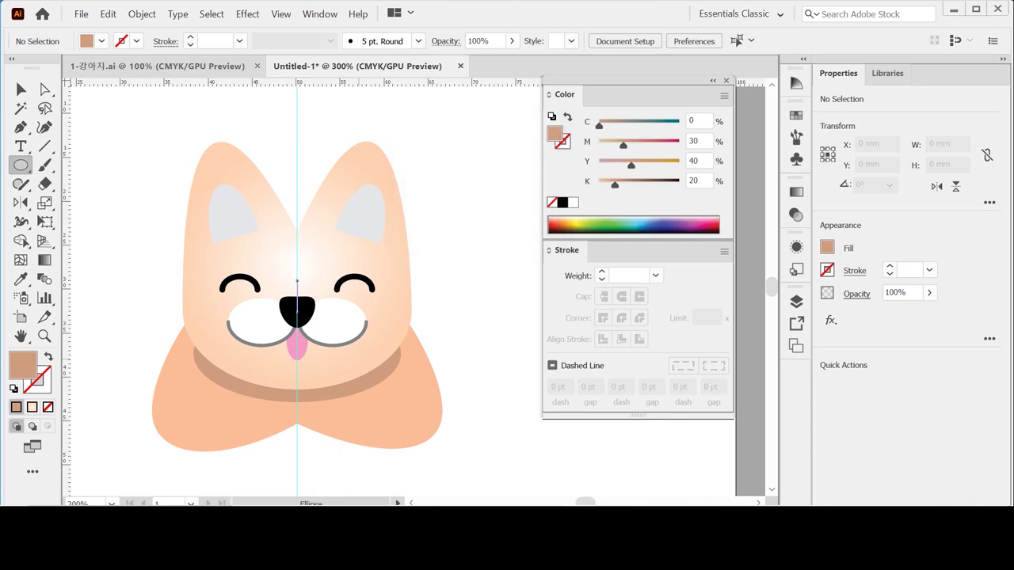
- Fill the large ellipse with teal, setting C 50, M 0, Y 20 and K 0
click(700, 141)
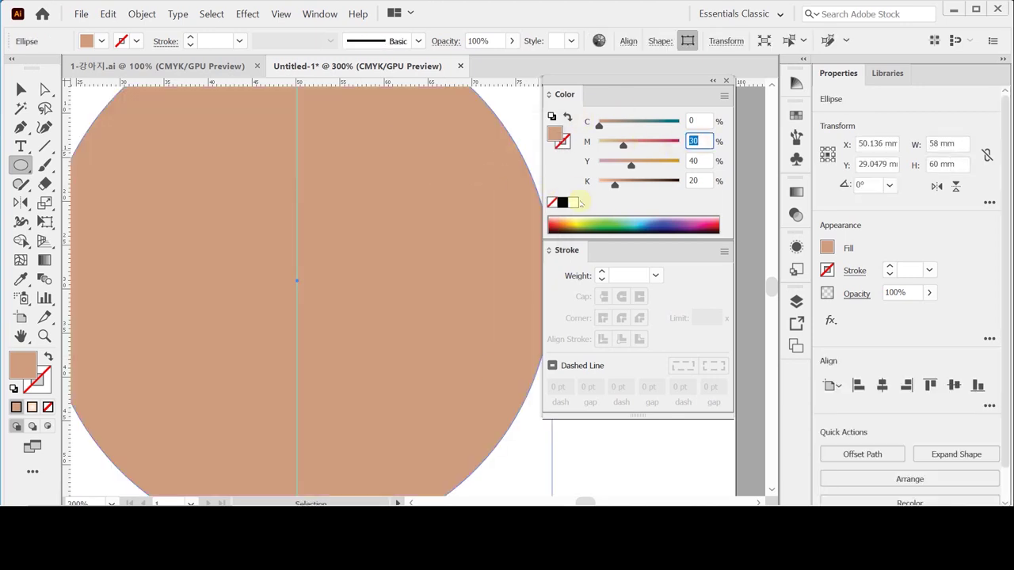
click(574, 202)
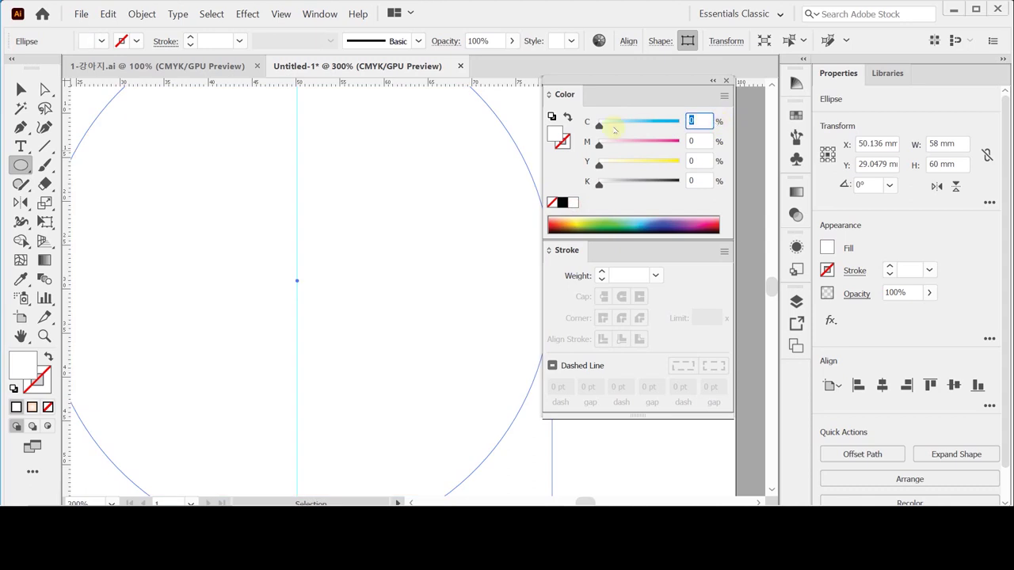
text(50)
key(Tab)
key(Tab)
text(20)
key(Return)
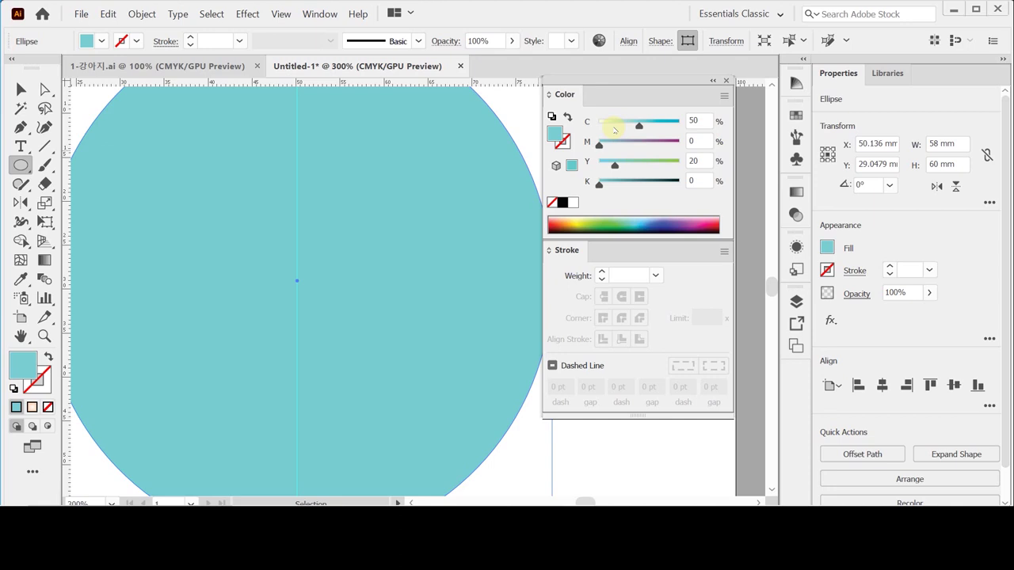
- Move only the top and bottom anchor points of the teal ellipse vertically by -6 mm to make an egg shape
key(ctrl+minus)
drag(403, 274, 348, 270)
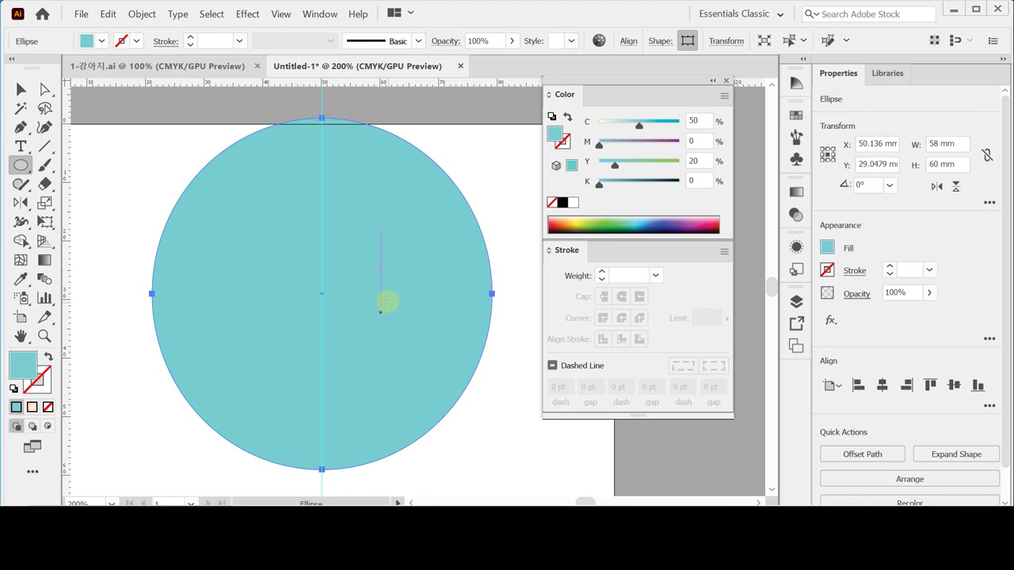
click(22, 89)
click(46, 88)
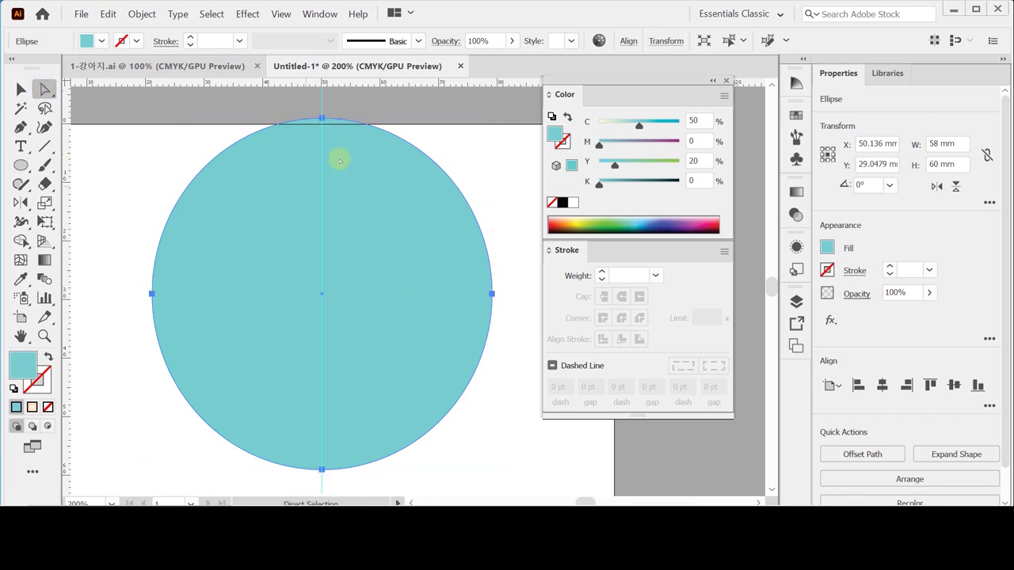
click(321, 118)
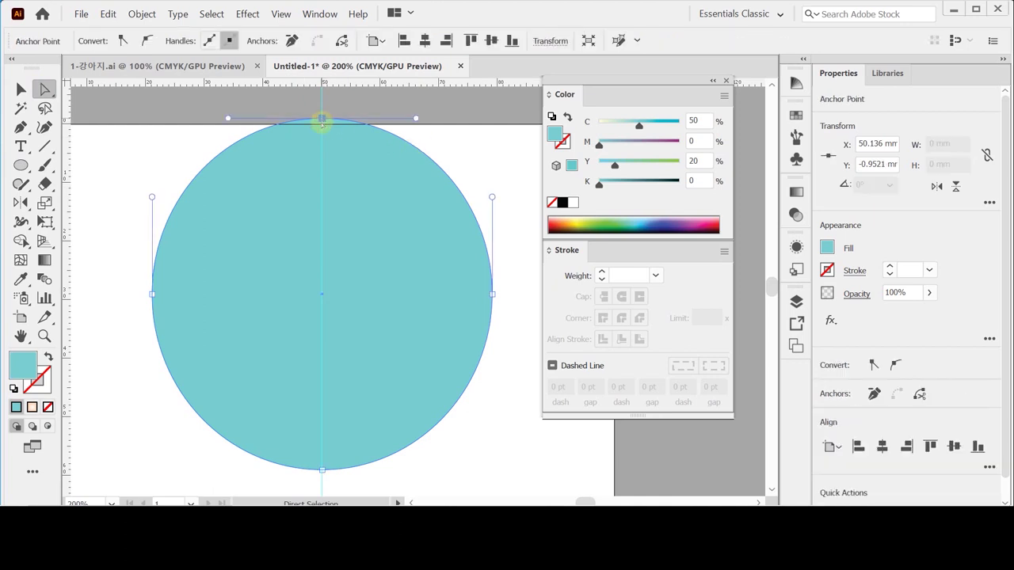
shift+click(321, 470)
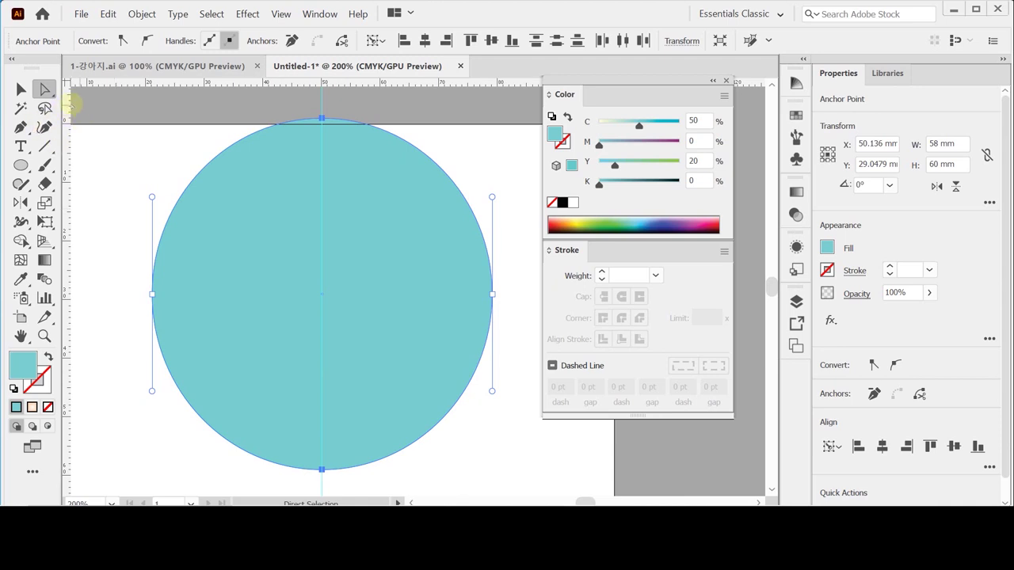
click(142, 15)
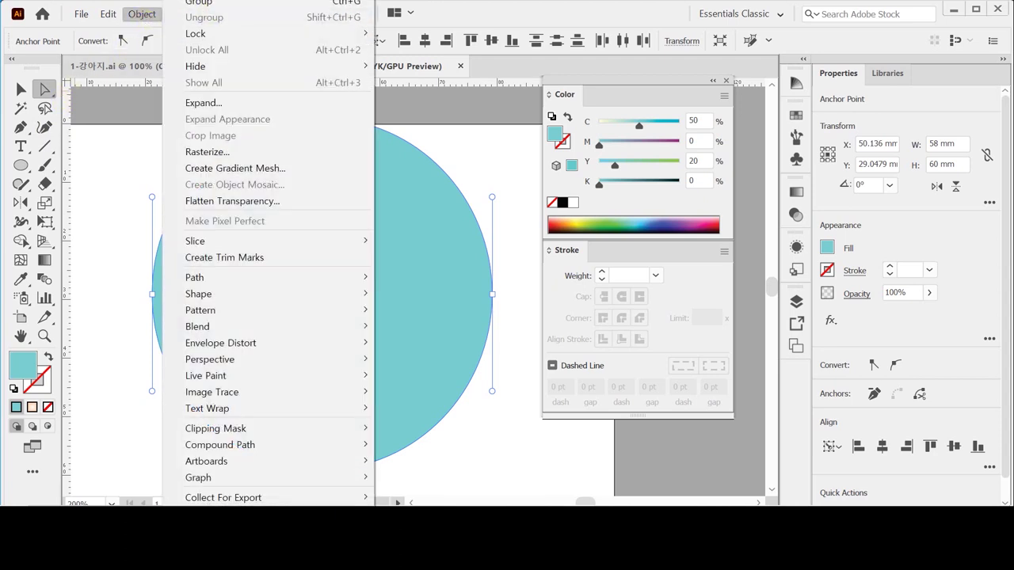
click(46, 89)
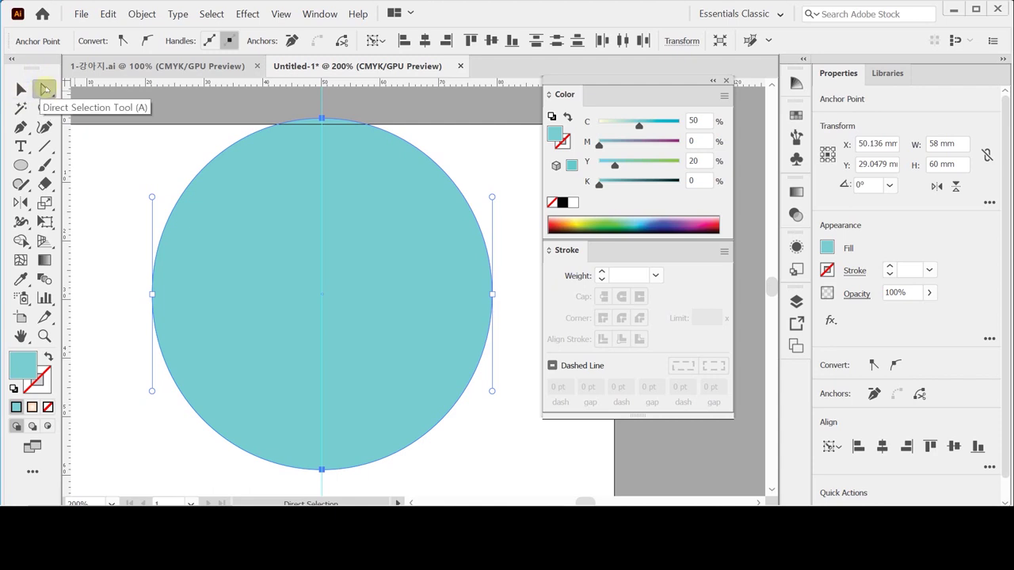
double_click(45, 89)
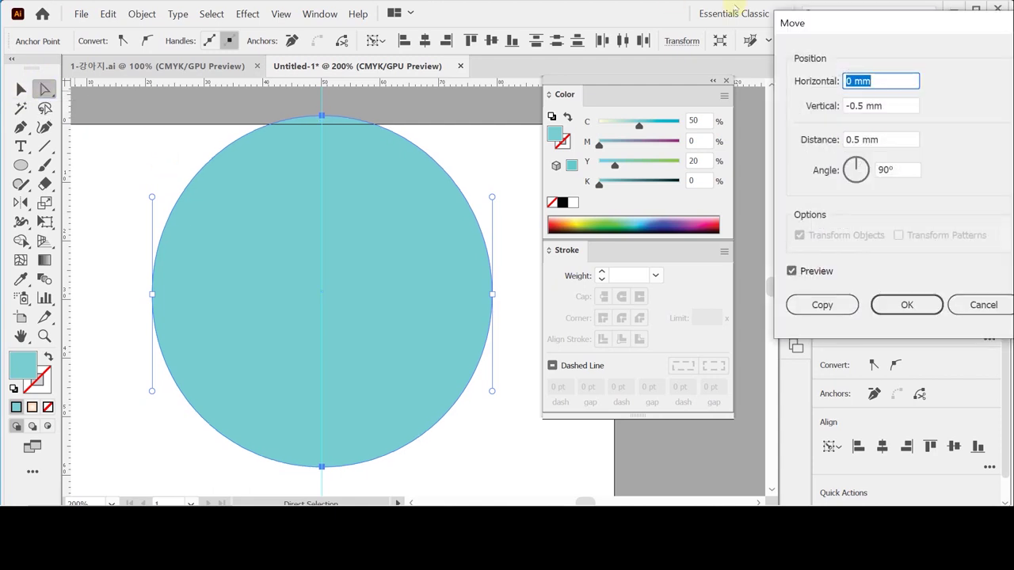
drag(814, 25, 490, 91)
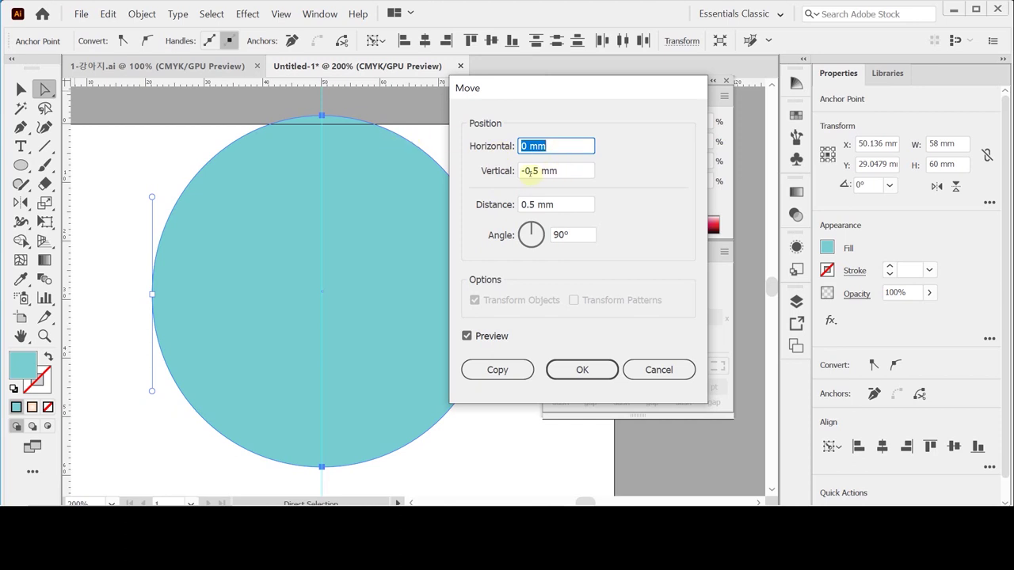
key(Tab)
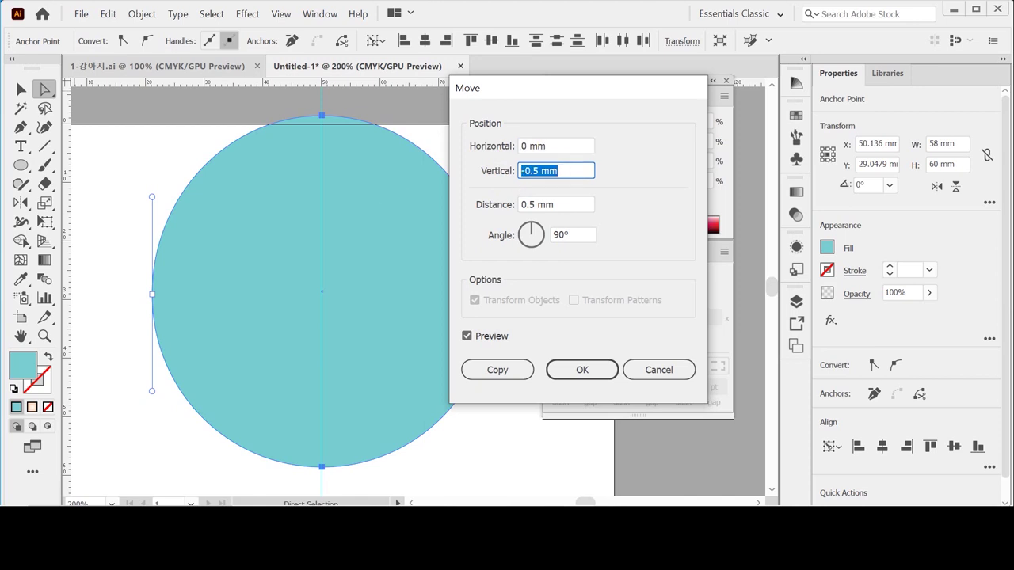
text(-6)
key(Tab)
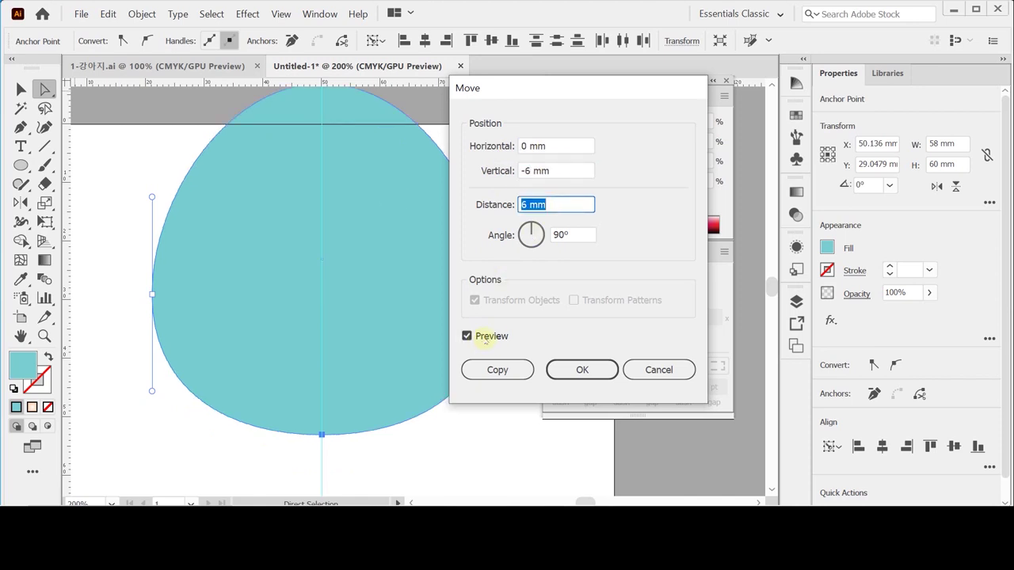
click(467, 336)
click(482, 339)
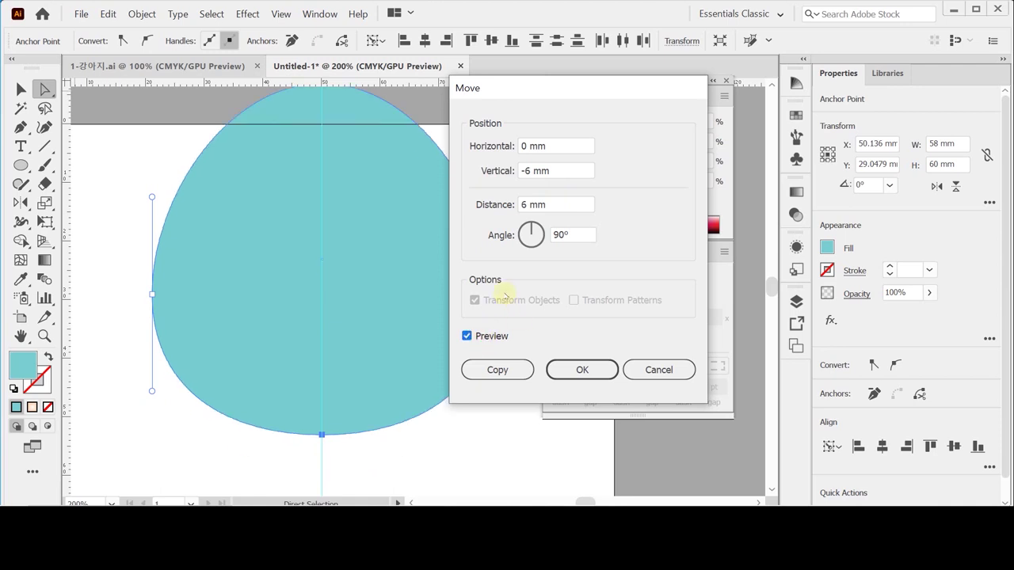
drag(495, 94, 513, 95)
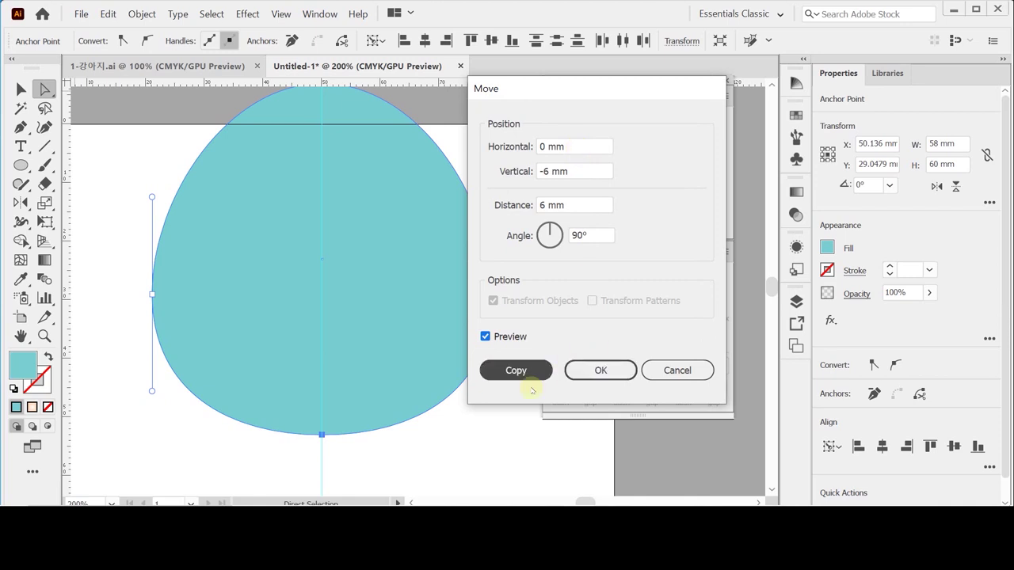
click(594, 370)
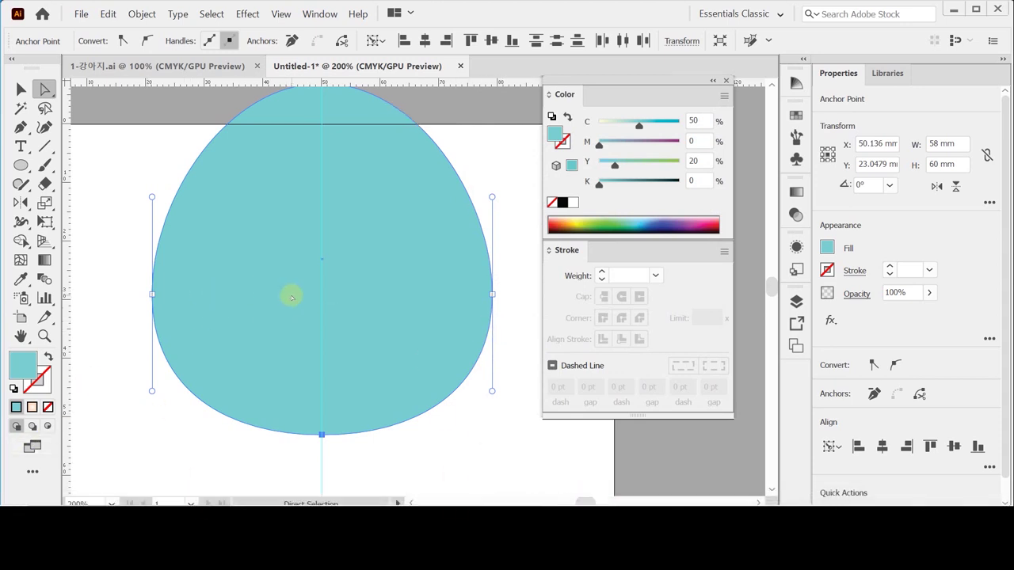
- Select the entire teal egg shape and rotate it 90° about its centre
click(245, 228)
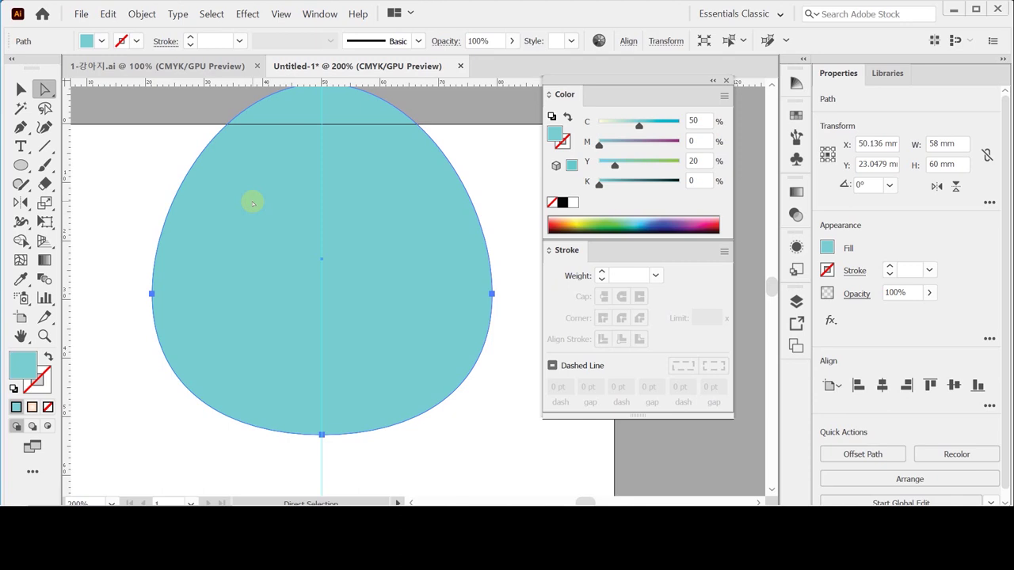
scroll(290, 270, up, 1)
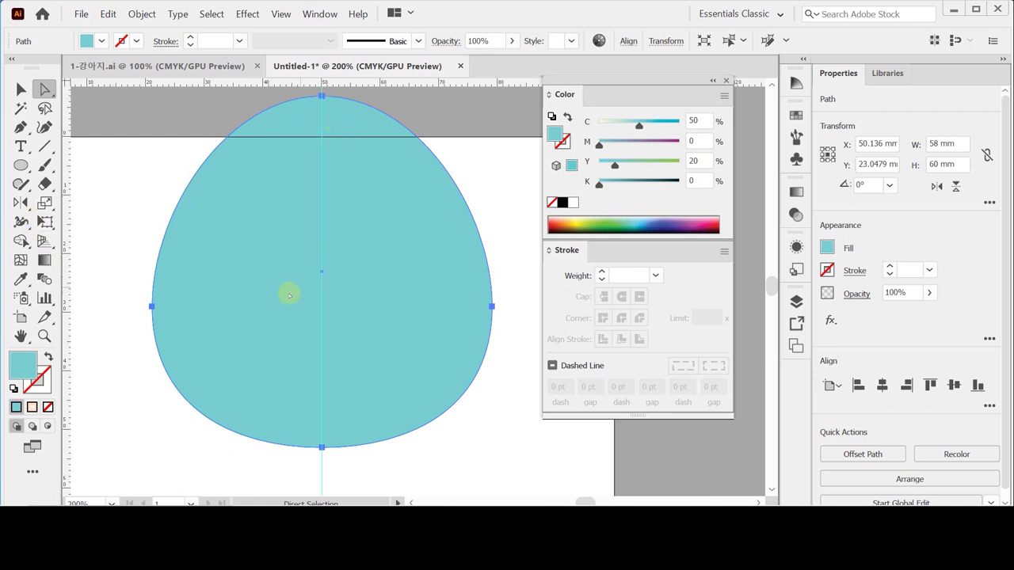
click(23, 203)
drag(24, 203, 57, 204)
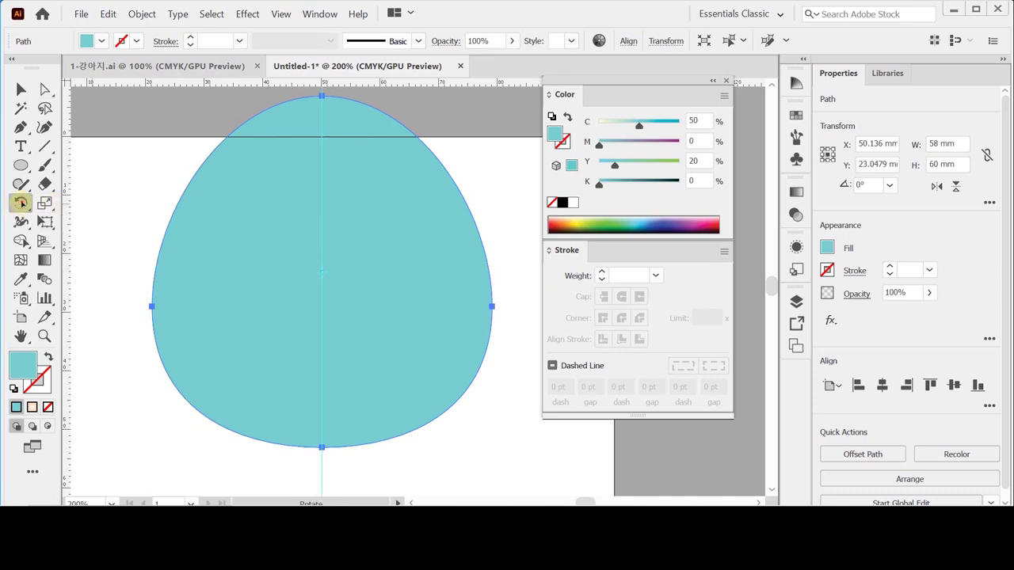
double_click(21, 203)
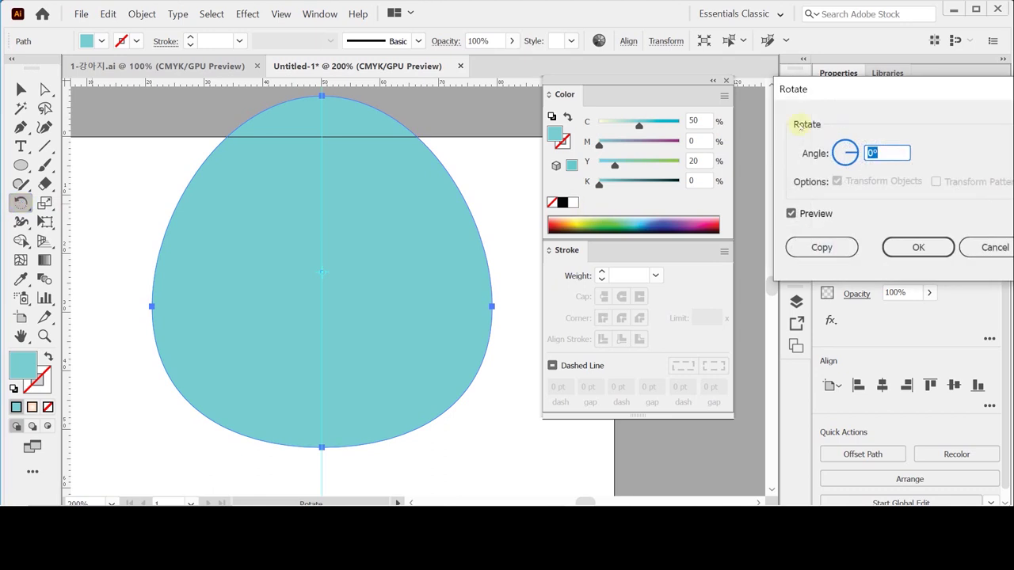
drag(793, 89, 312, 164)
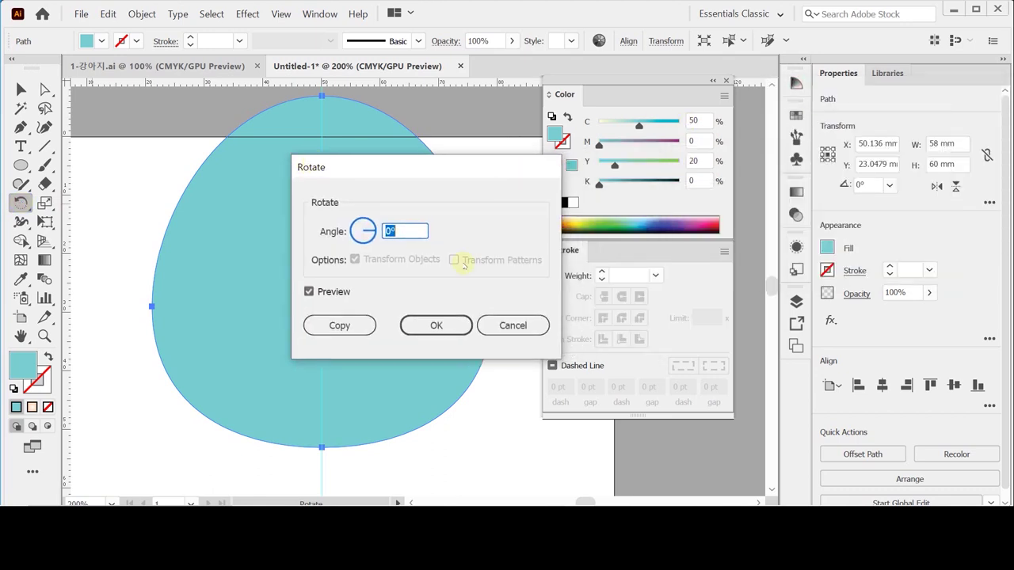
text(90)
click(464, 265)
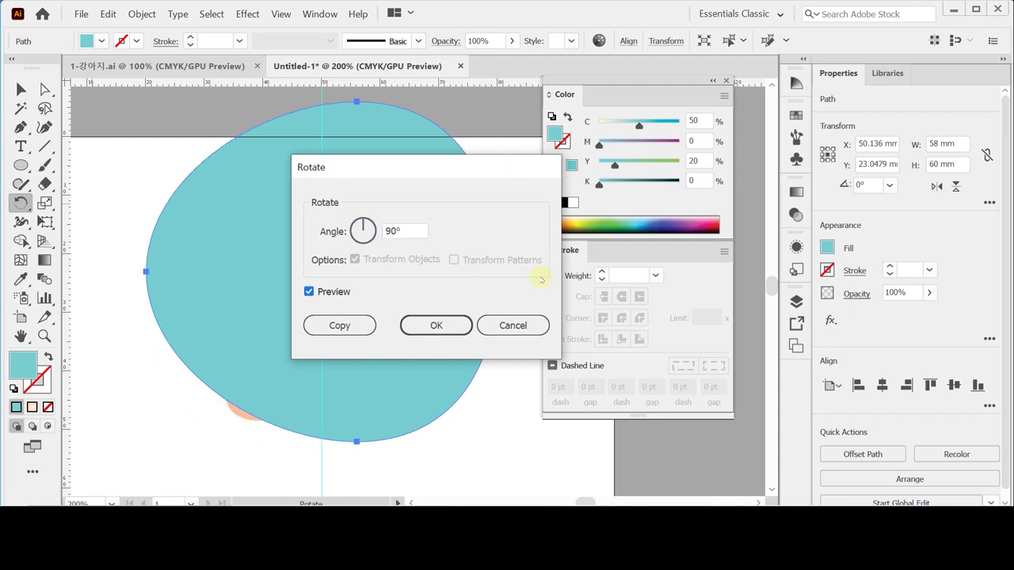
click(424, 325)
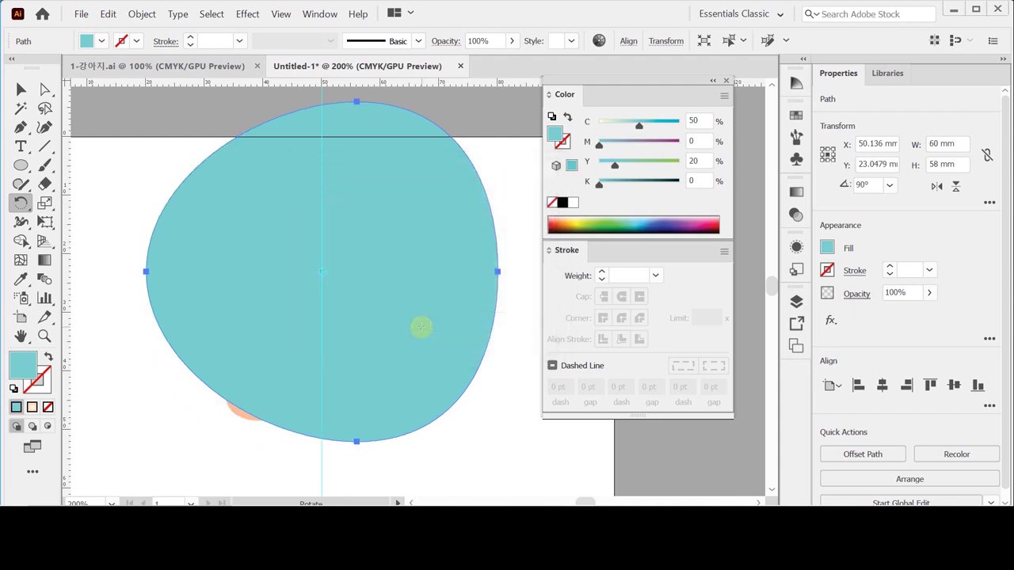
- Send the teal shape behind the puppy and move it about 9 mm down and 2 mm left to surround the puppy
right_click(384, 262)
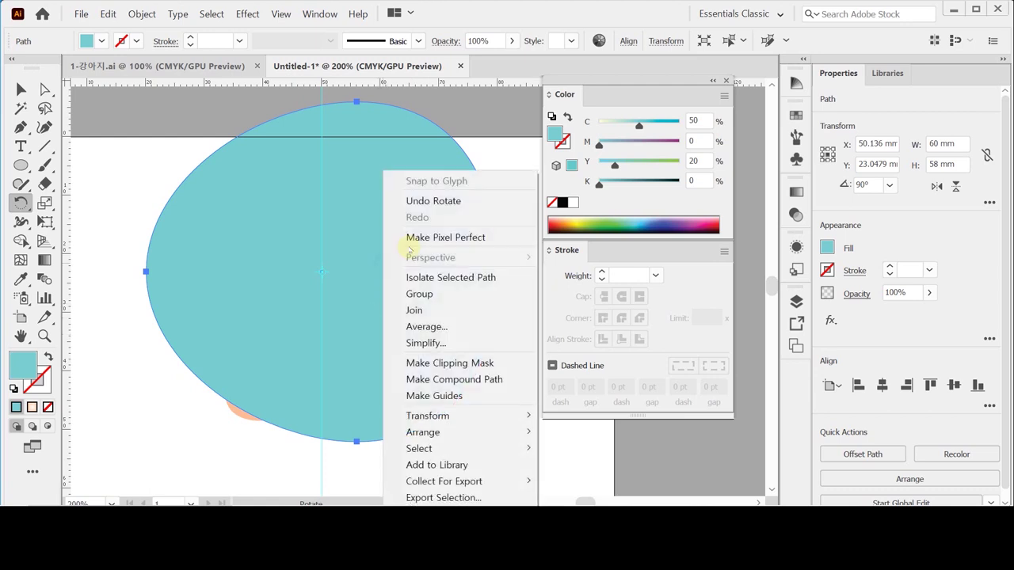
mouse_move(447, 431)
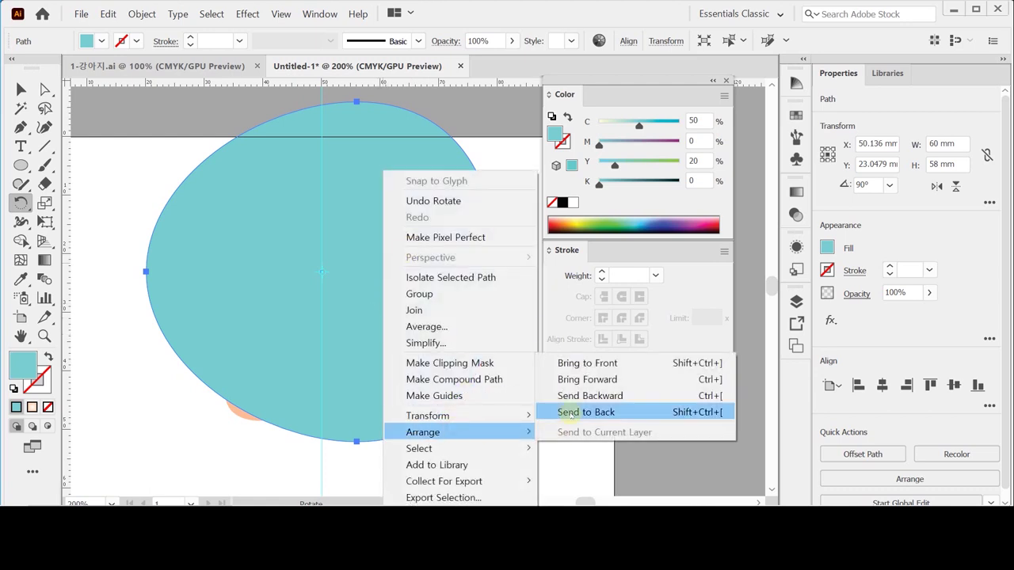
click(569, 411)
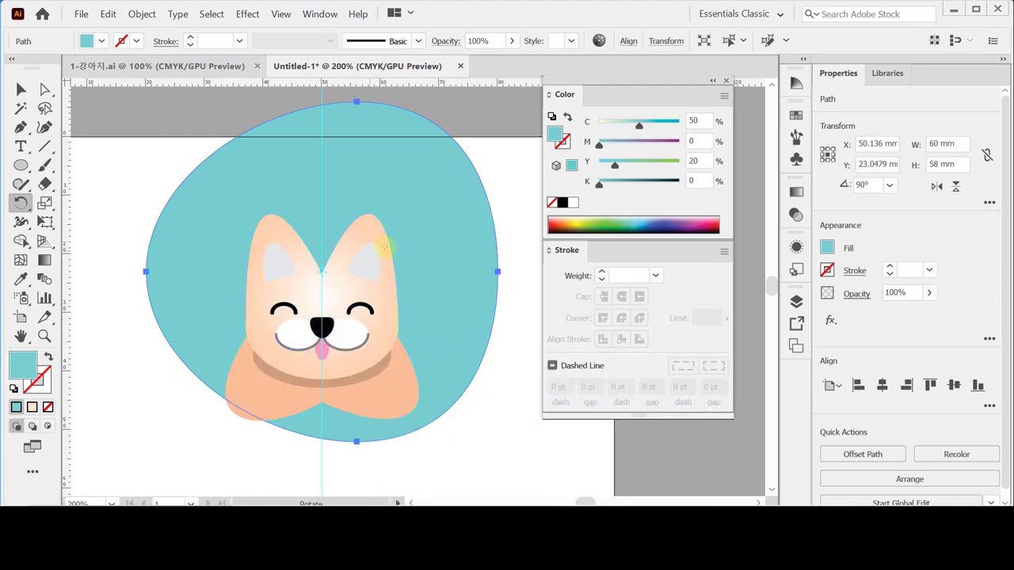
drag(420, 214, 421, 266)
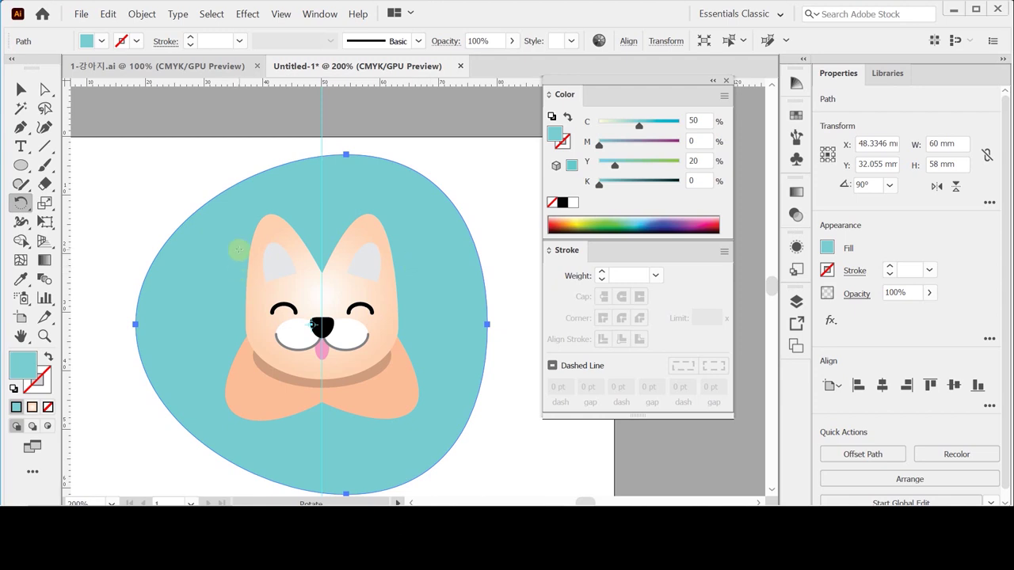
- Start a point text object at the upper part of the teal shape and set its font to Arial Bold, 15 pt
drag(20, 146, 86, 148)
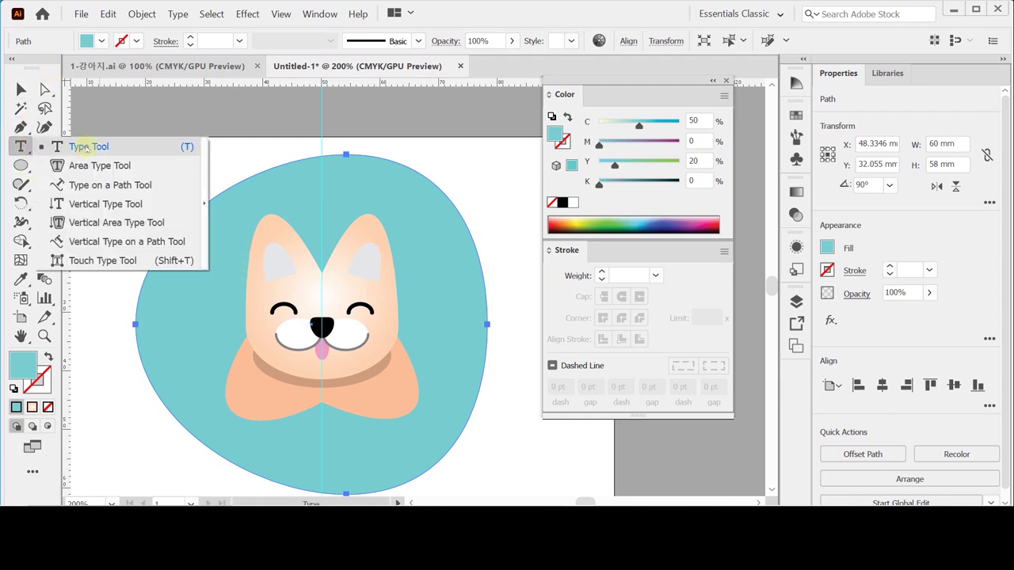
click(85, 147)
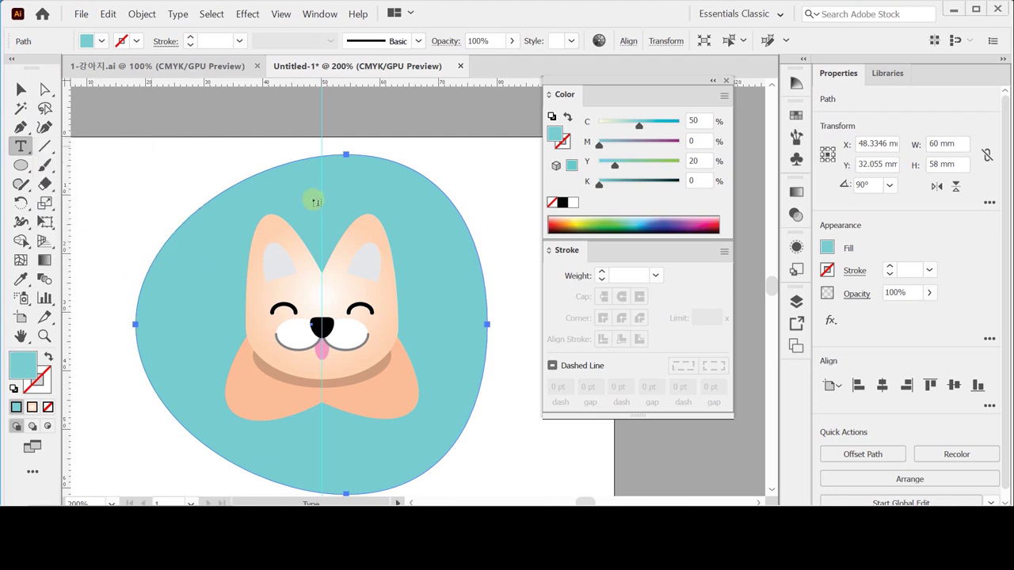
click(218, 163)
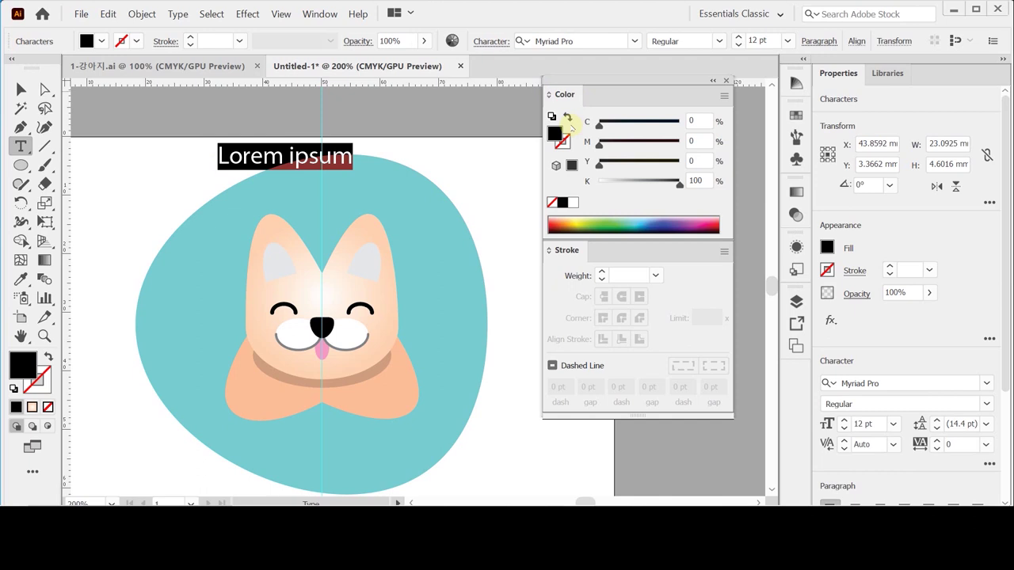
key(ctrl+t)
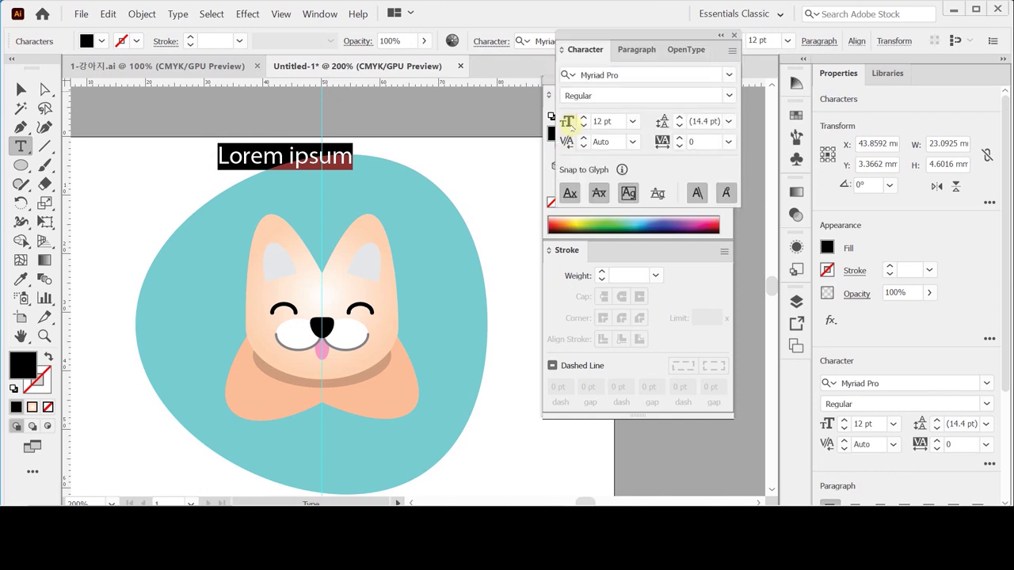
click(672, 74)
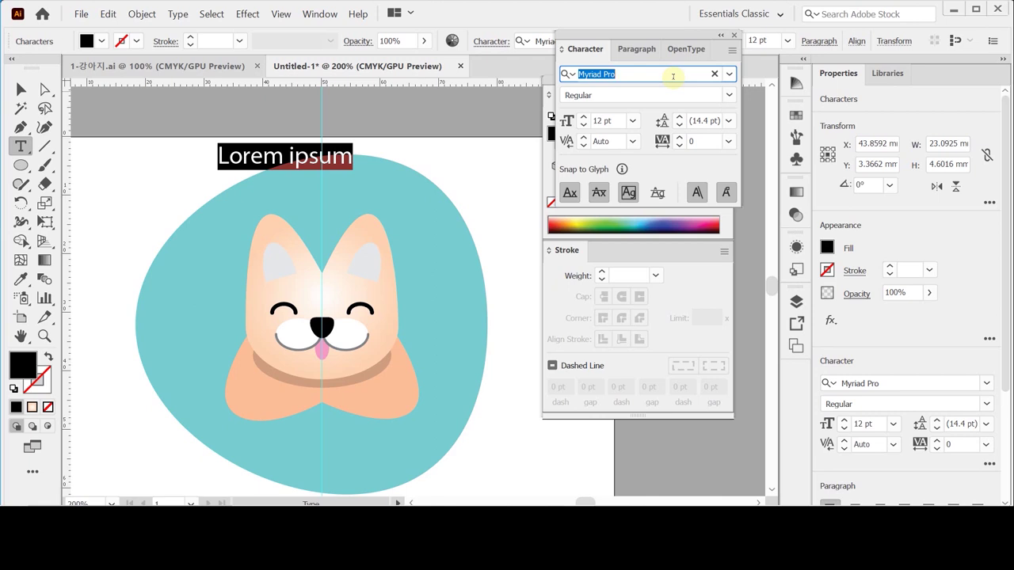
text(ar)
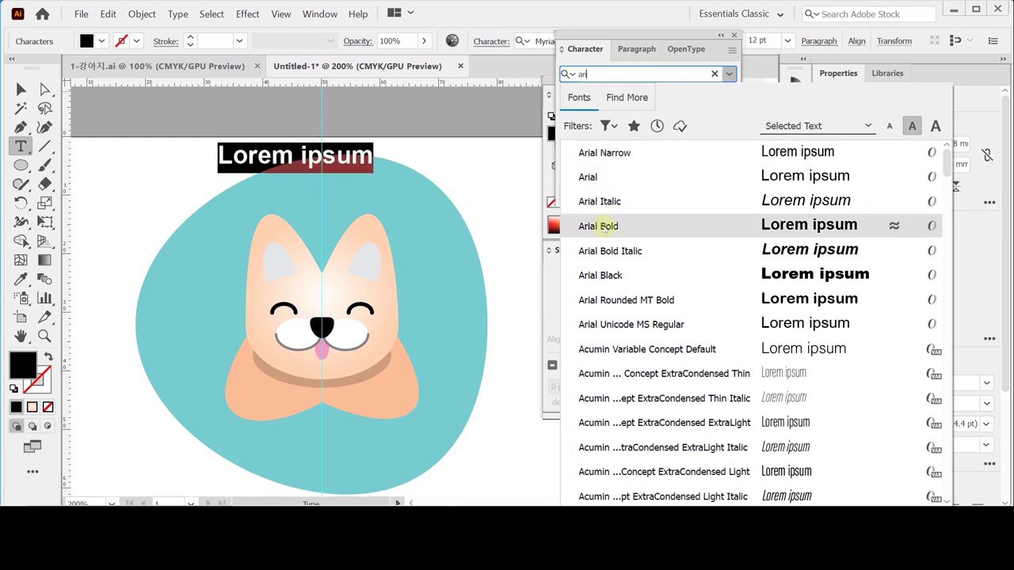
click(600, 228)
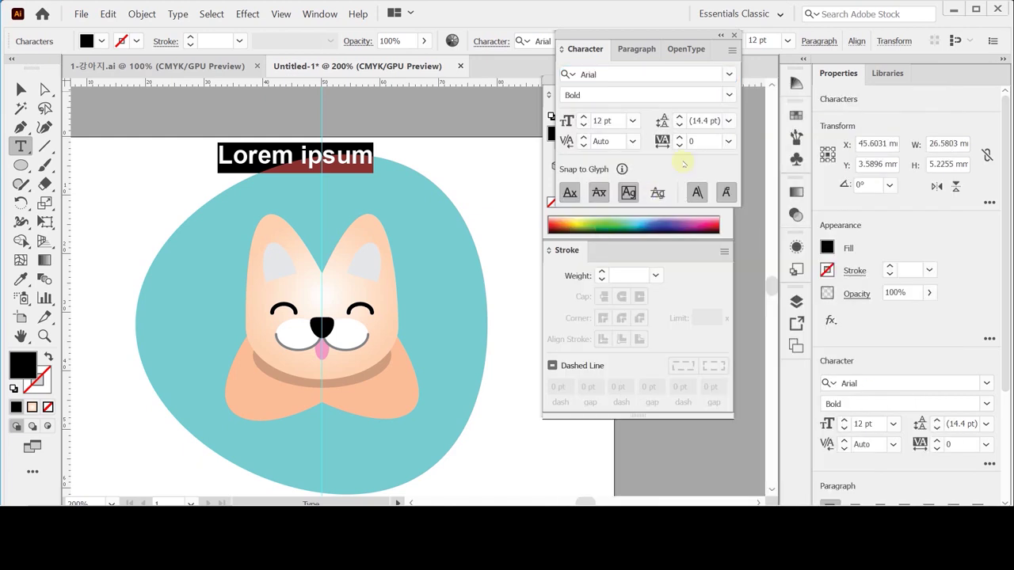
click(583, 117)
click(583, 118)
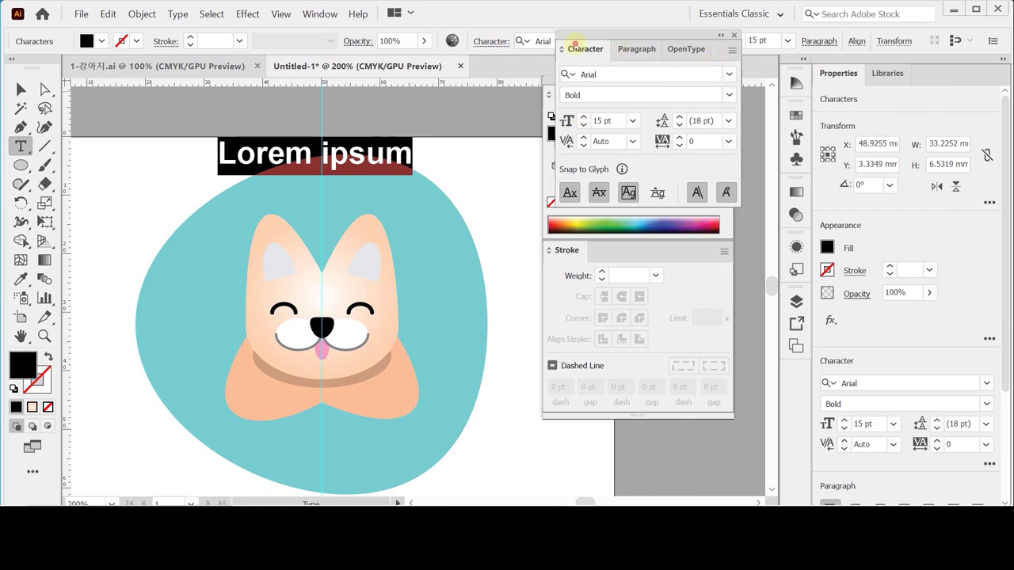
click(577, 46)
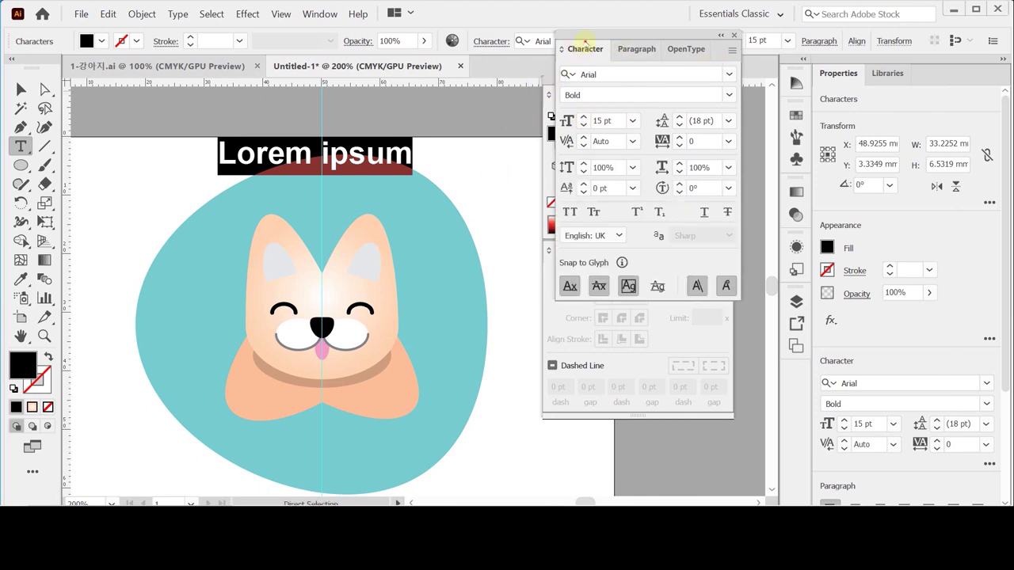
click(585, 46)
- Colour the text purple with C 60, M 80, Y 30 and K 0
click(701, 120)
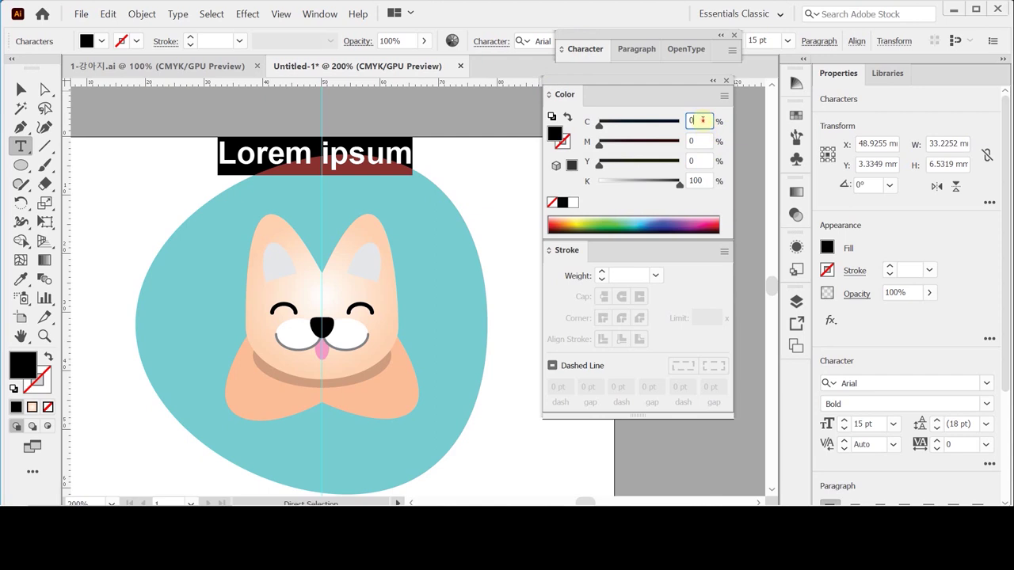
double_click(701, 120)
text(60)
key(Tab)
text(50)
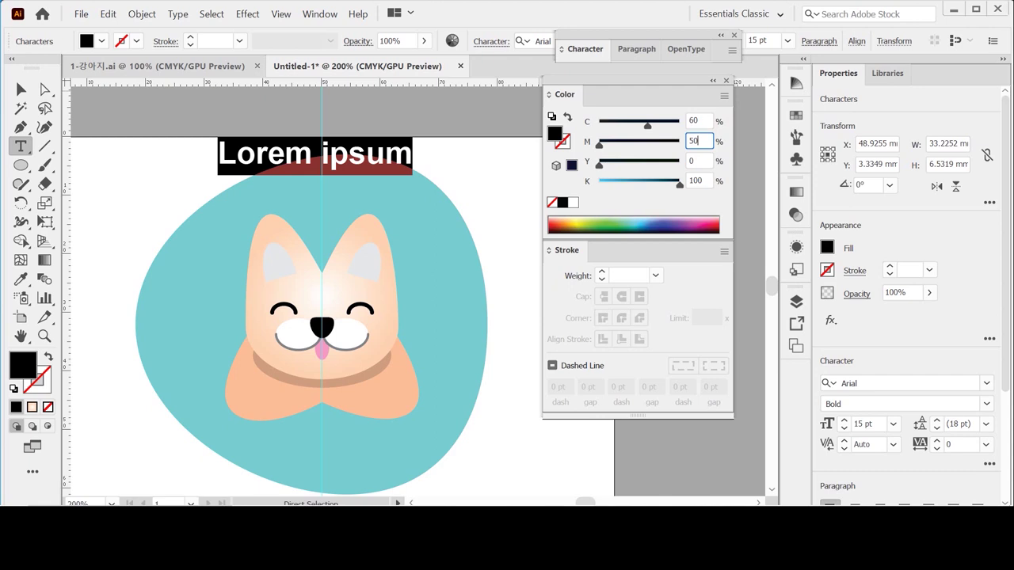
key(Tab)
text(30)
key(Tab)
key(shift+Tab)
key(shift+Tab)
text(80)
key(Tab)
key(Tab)
key(Tab)
key(Tab)
key(Tab)
key(Tab)
text(0)
key(Return)
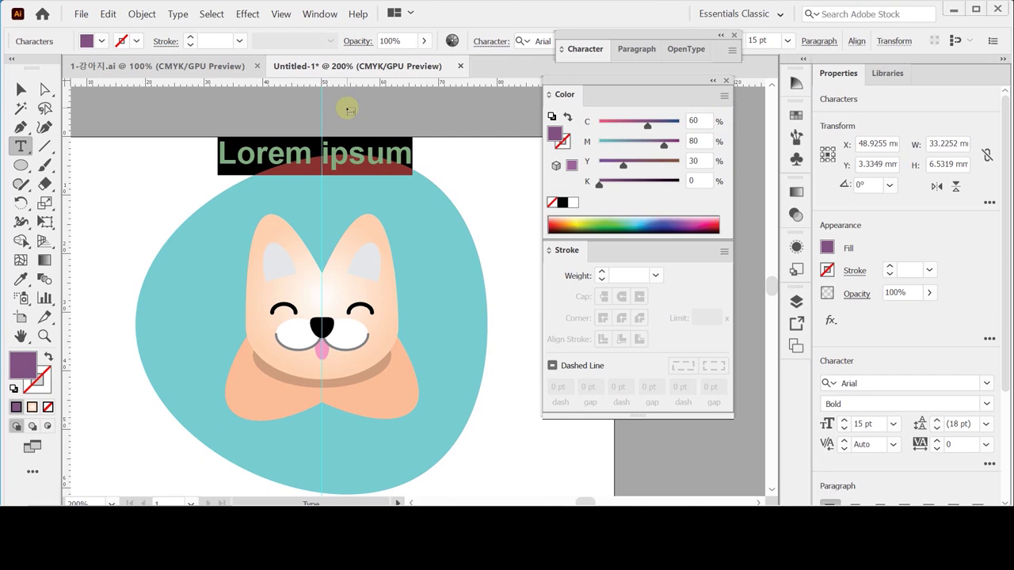
- Enter PUPPY as the text and move it below the puppy's body inside the teal shape
text(PU)
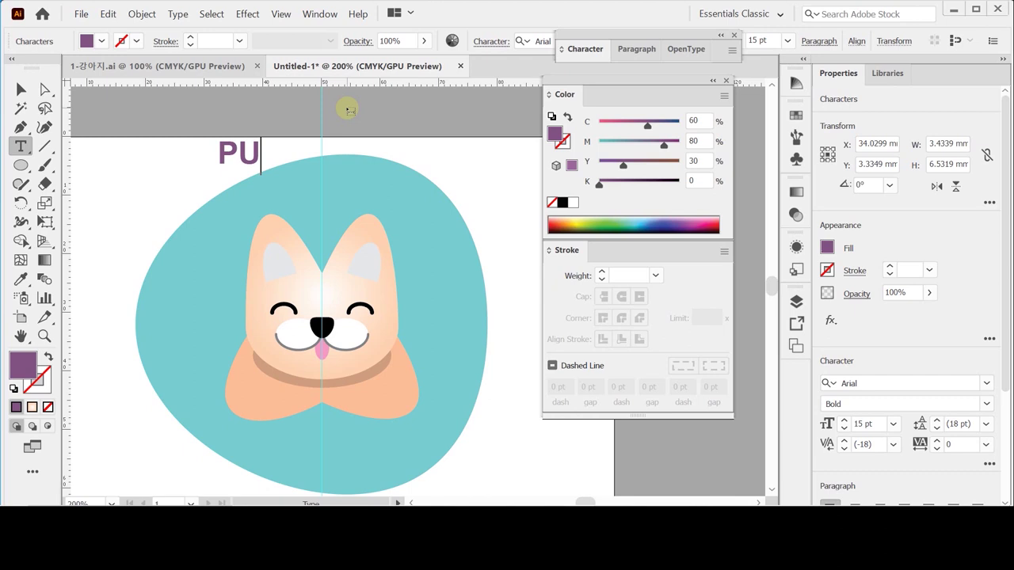
text(PPY)
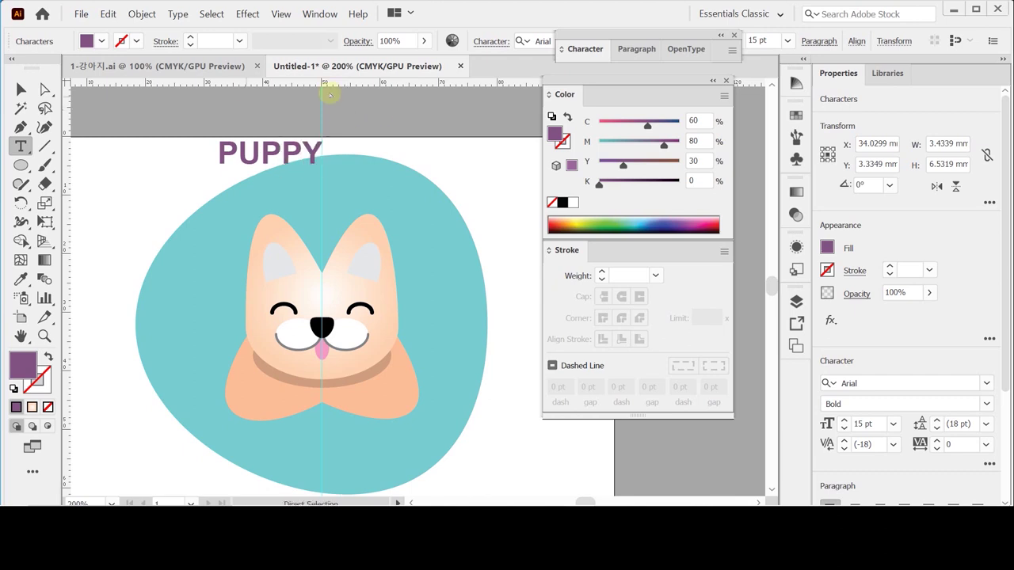
drag(295, 158, 346, 459)
key(Escape)
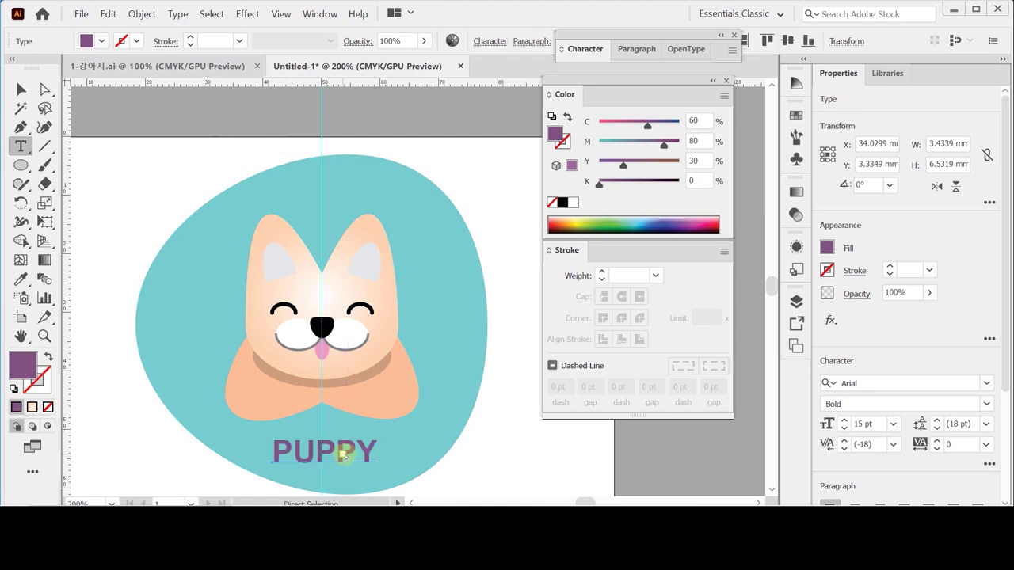
- Copy the PUPPY text, outline the original with a white 4 pt stroke, and paste the unstroked copy in front
scroll(385, 441, up, 1)
drag(389, 312, 315, 362)
scroll(360, 356, up, 2)
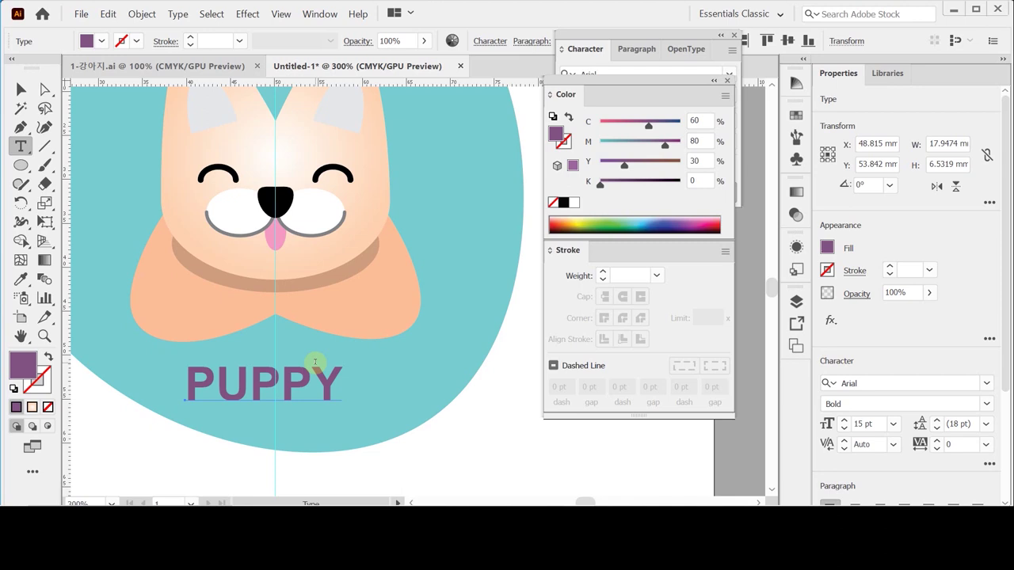
key(ctrl)
click(567, 141)
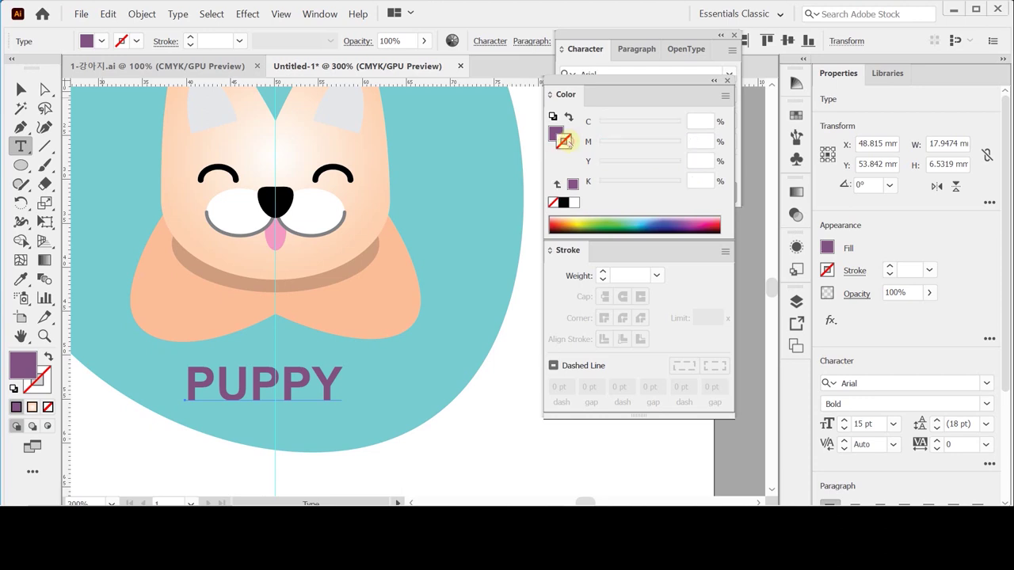
click(573, 203)
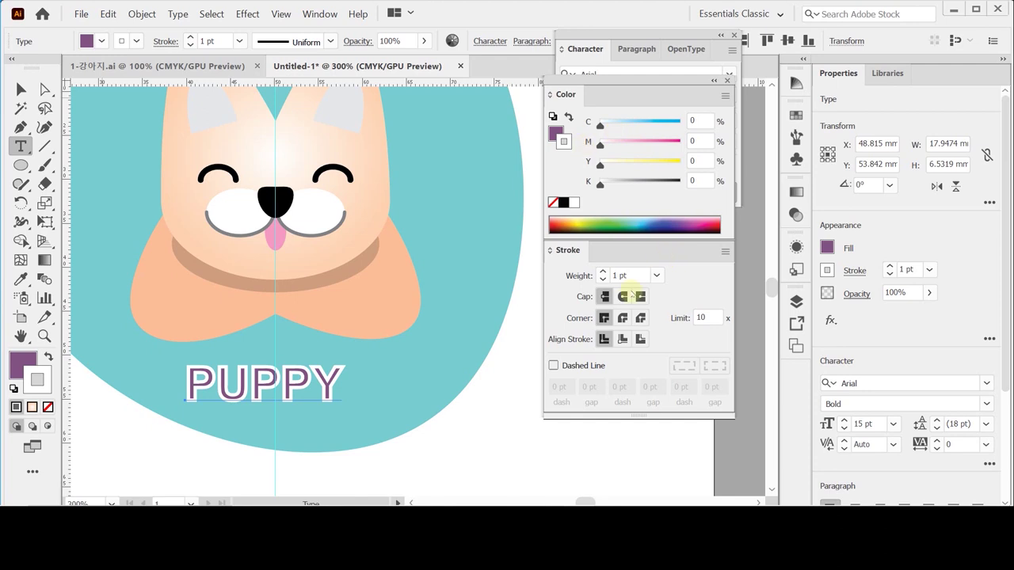
click(602, 272)
click(602, 272)
click(603, 272)
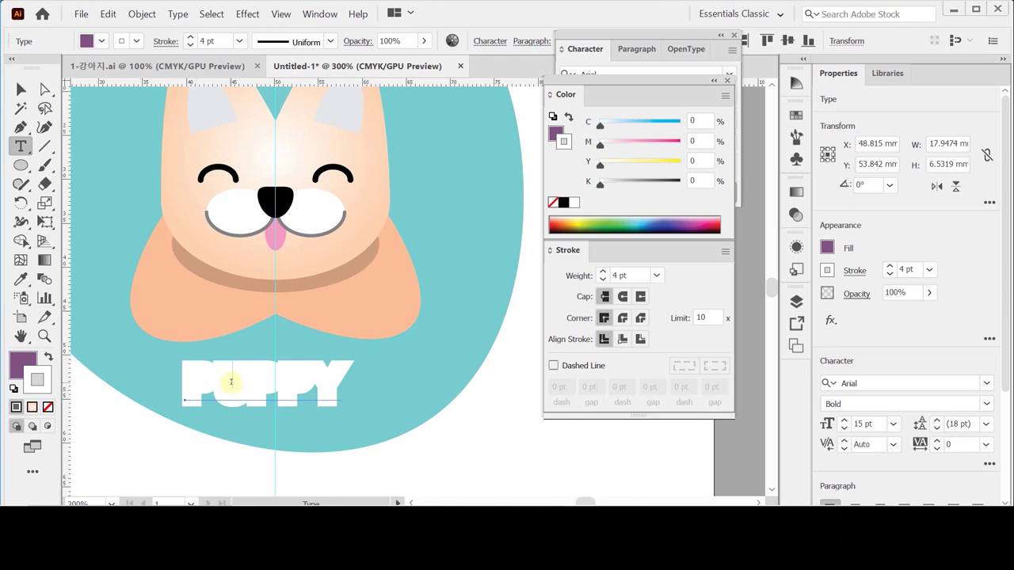
click(107, 13)
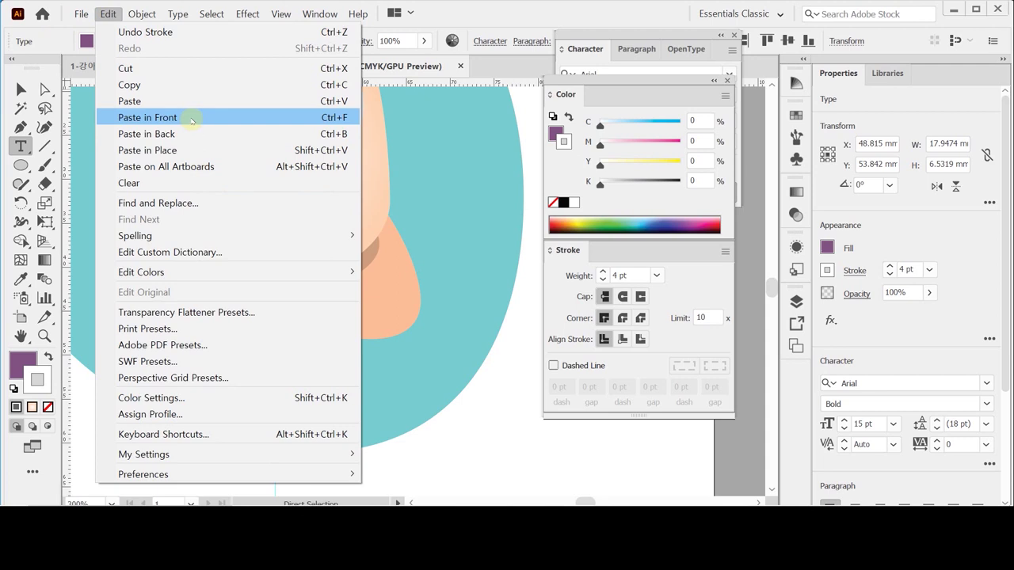
click(191, 117)
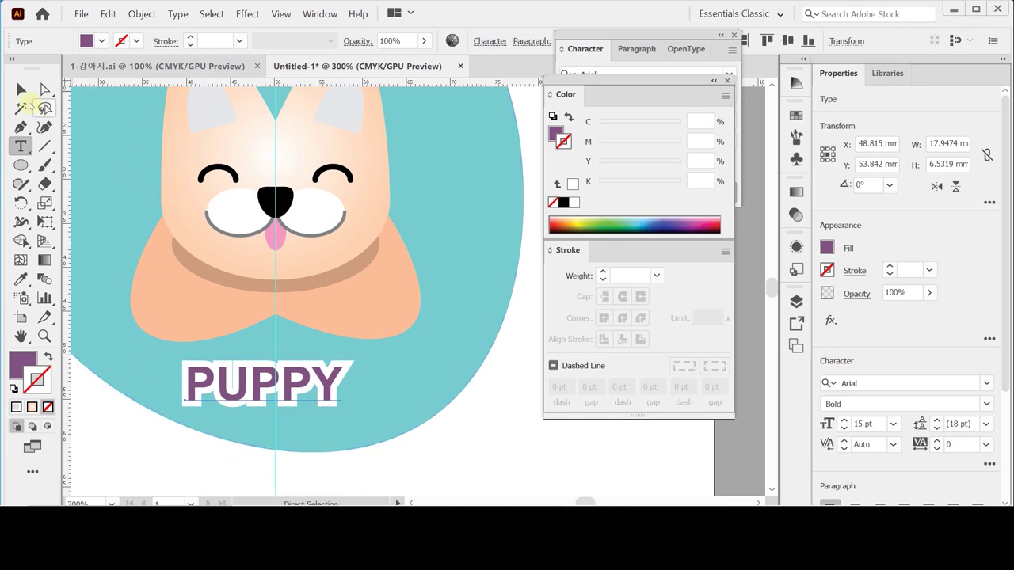
- Select both PUPPY text layers, nudge them 1 mm right to centre them on the vertical guide, and deselect
key(v)
key(ctrl+y)
click(303, 385)
key(a)
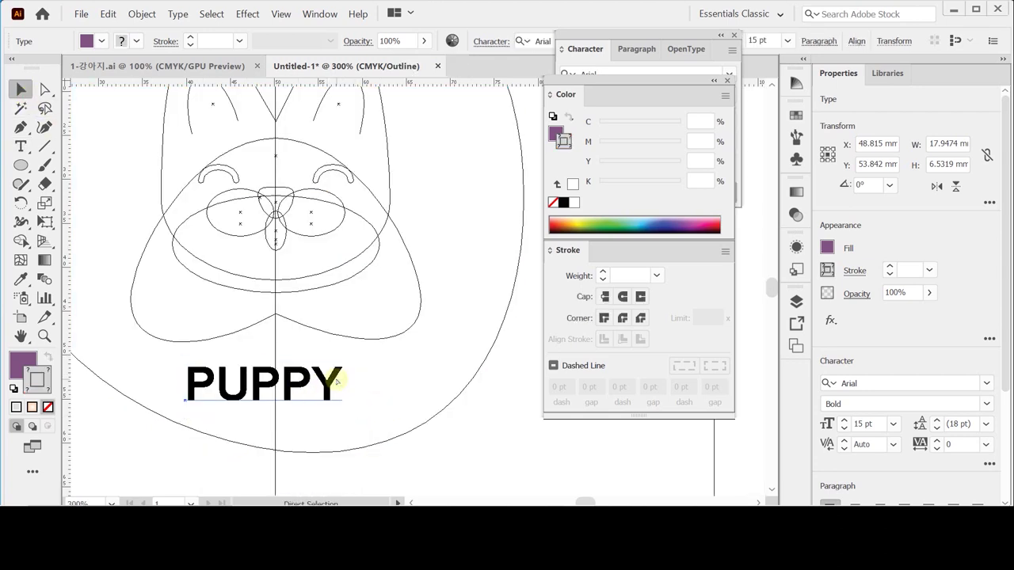
key(ctrl+y)
key(v)
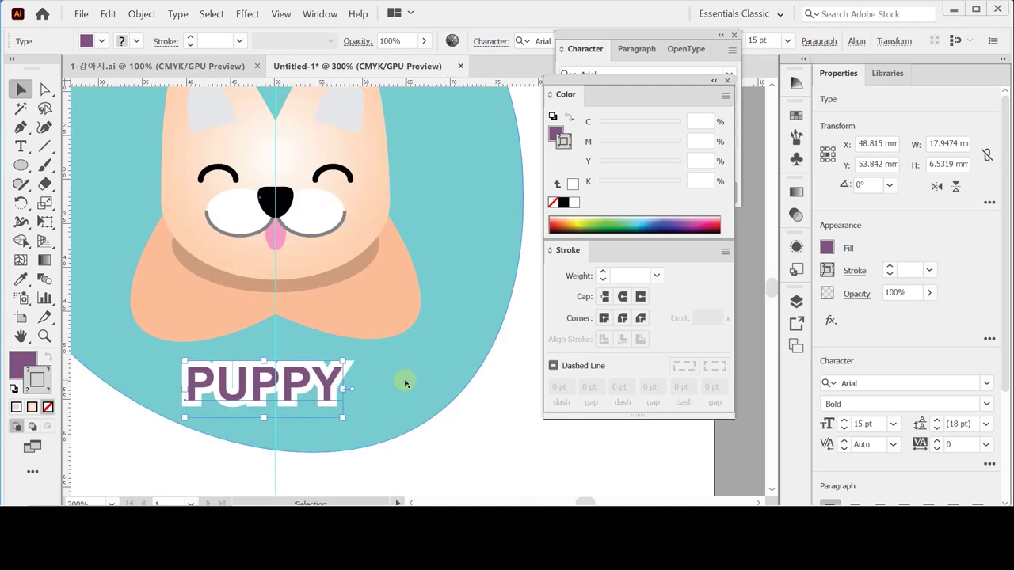
key(Right)
key(Right)
key(Right)
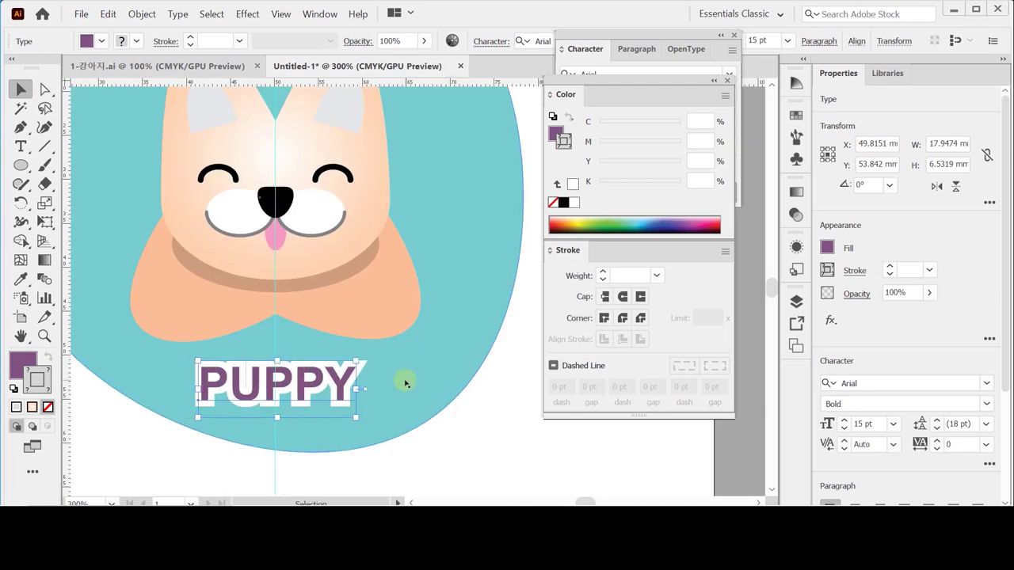
key(Left)
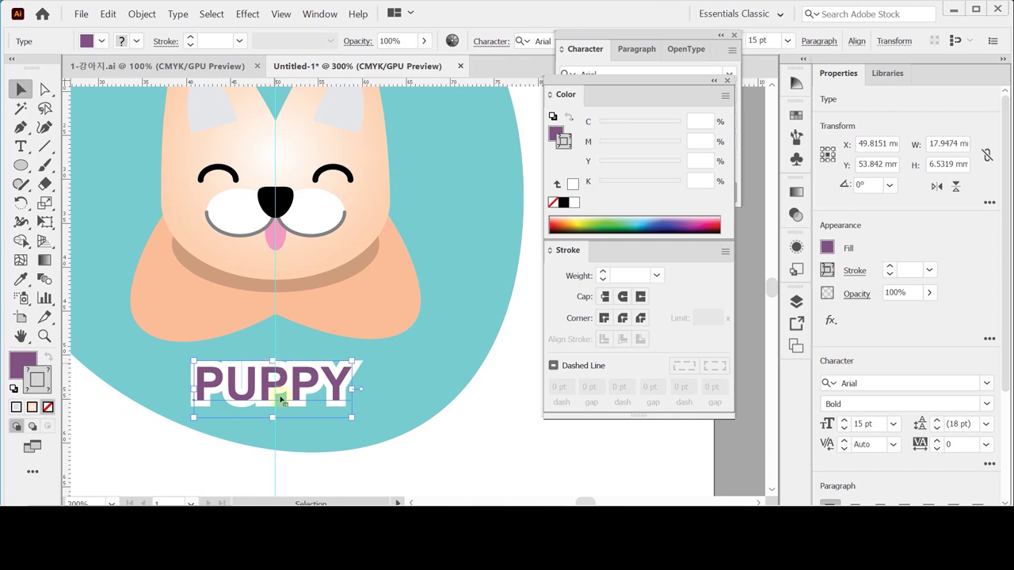
click(459, 444)
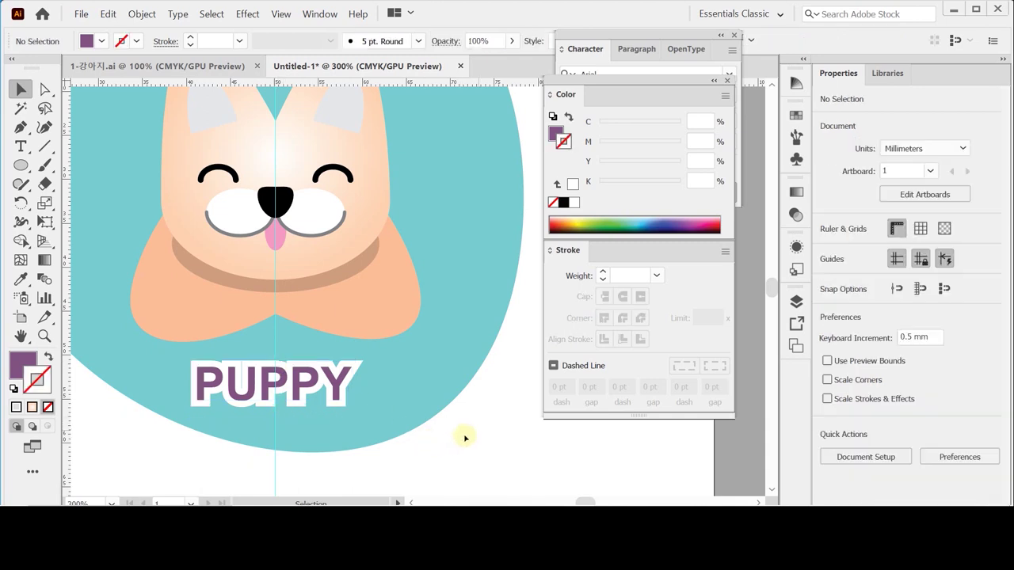